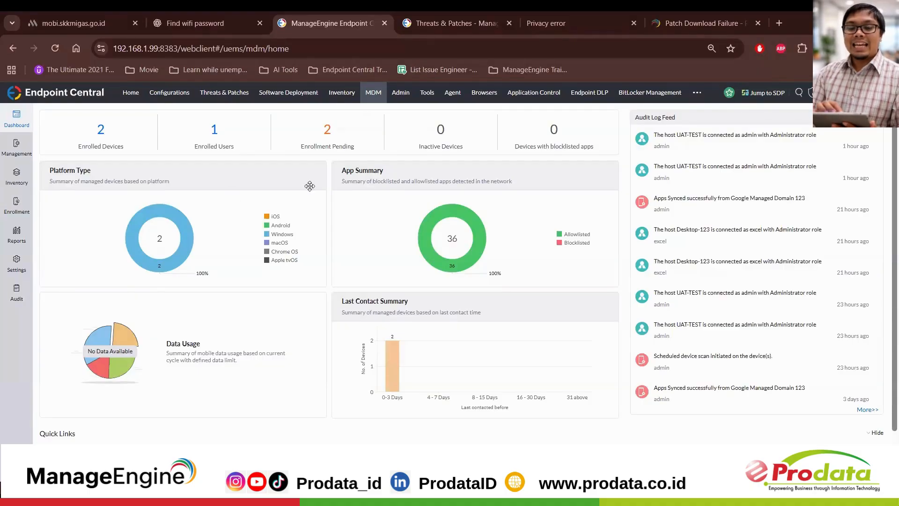
Step: Rearrange the MDM dashboard so the App Summary widget comes before the Platform Type widget
drag(376, 178, 207, 177)
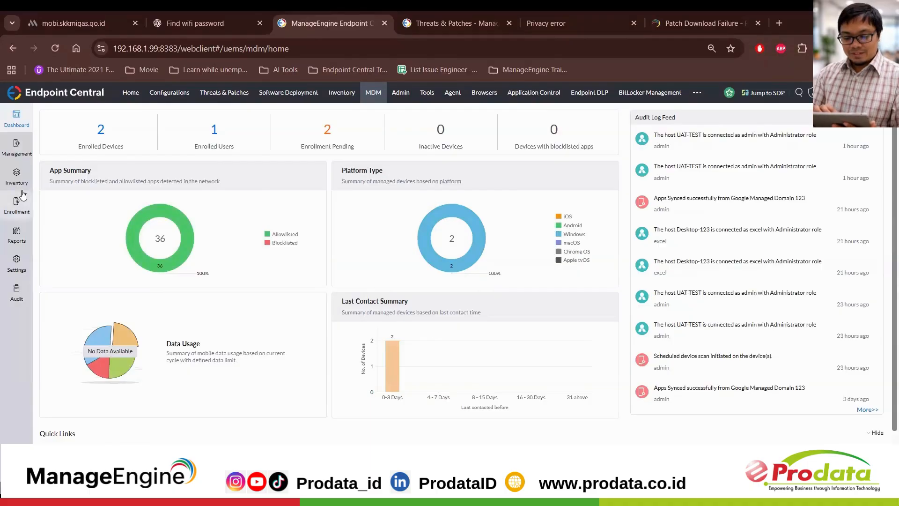
Step: Open the oppo a60 - Prodata device from the cloud console's managed enrollment list and review its hardware, OS and security summary
click(31, 213)
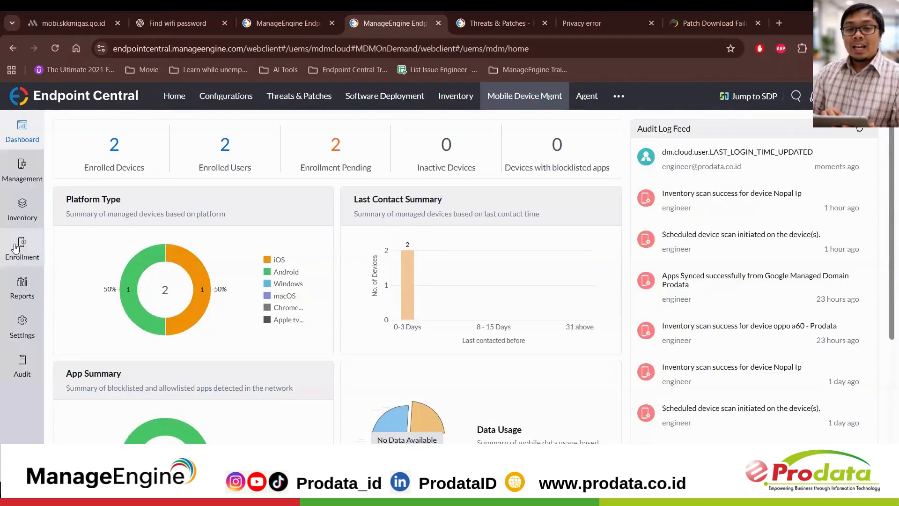
click(16, 248)
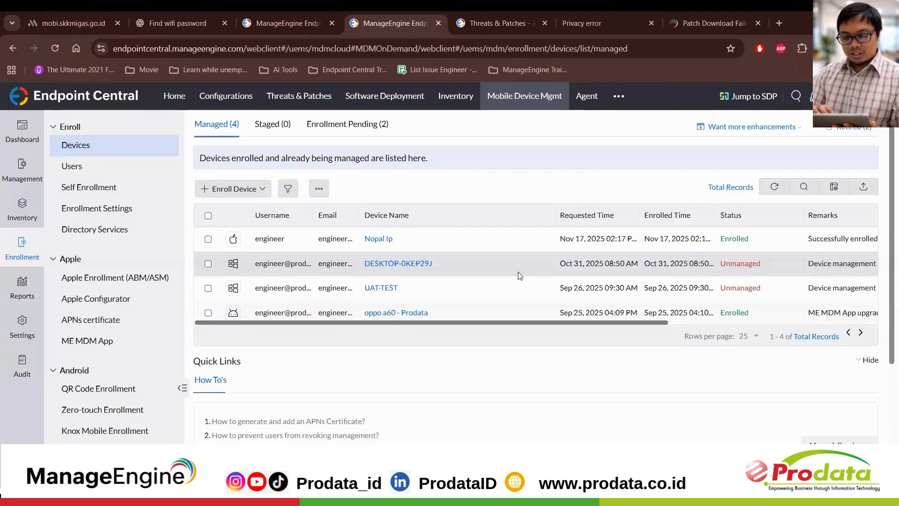
click(407, 313)
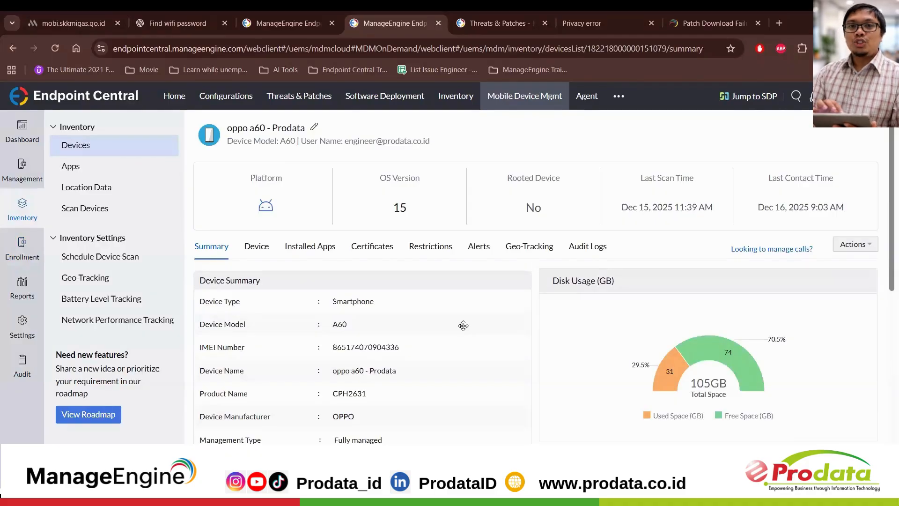
scroll(463, 325, down, 7)
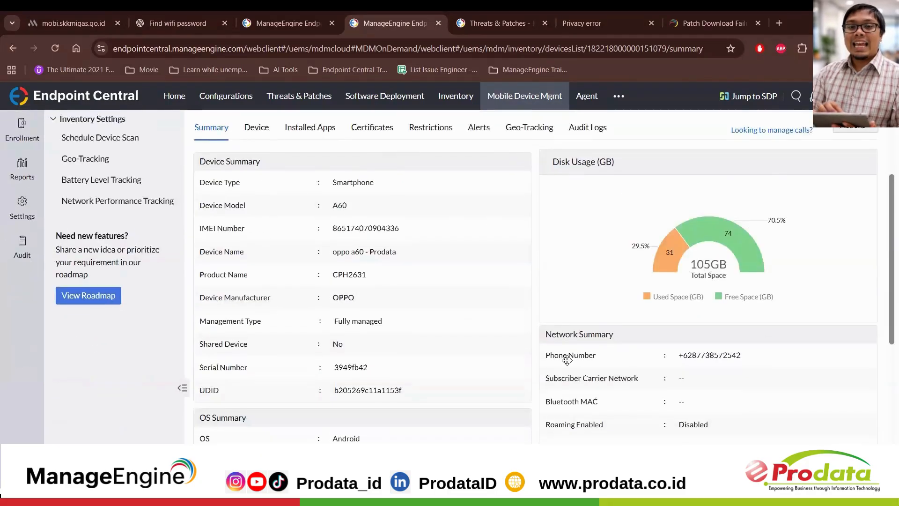
scroll(567, 360, down, 2)
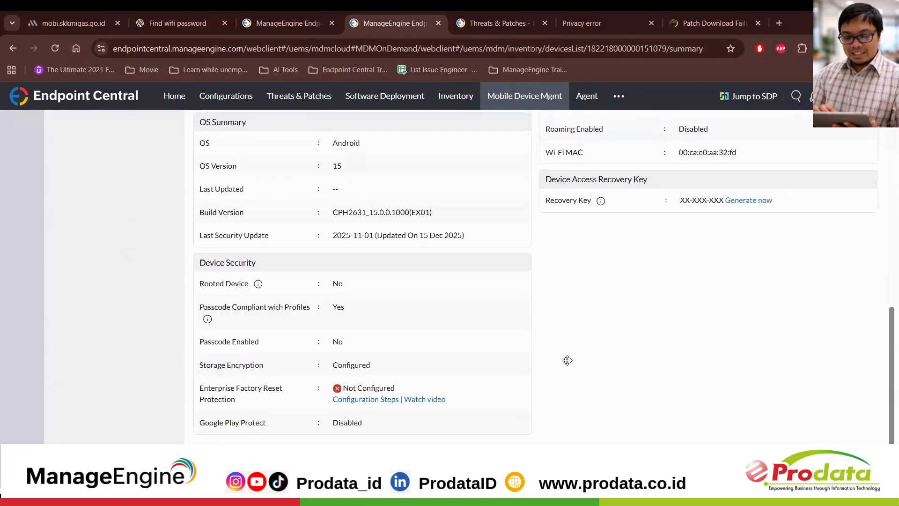
scroll(567, 360, up, 10)
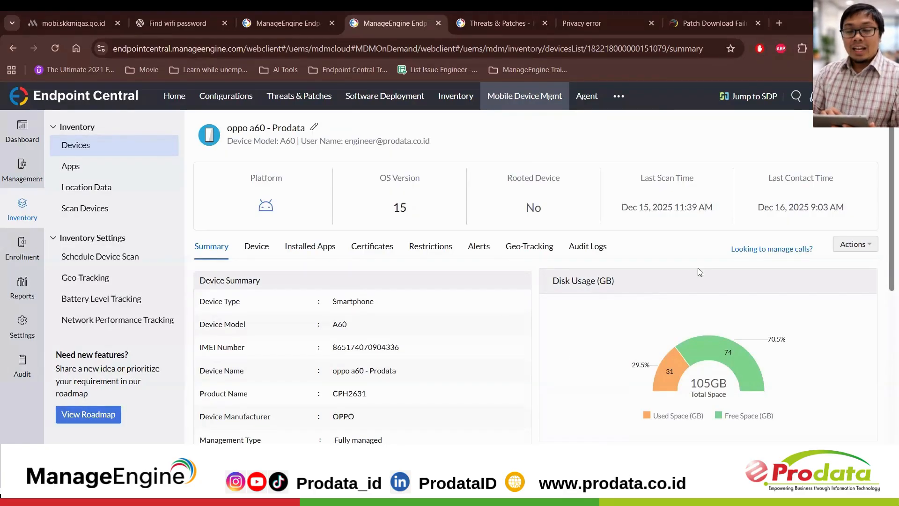
Step: Request an updated location for the oppo a60 - Prodata device and inspect its geo-tracking details
click(521, 254)
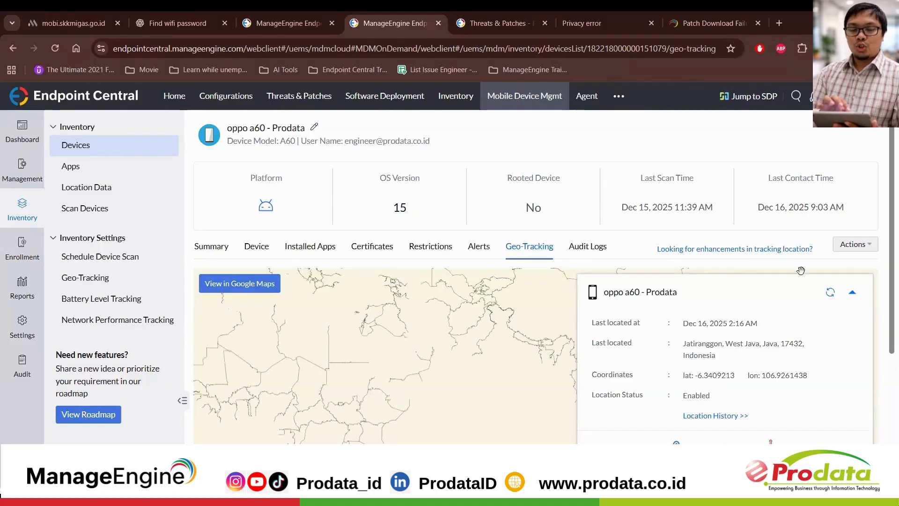
click(831, 293)
scroll(702, 295, down, 1)
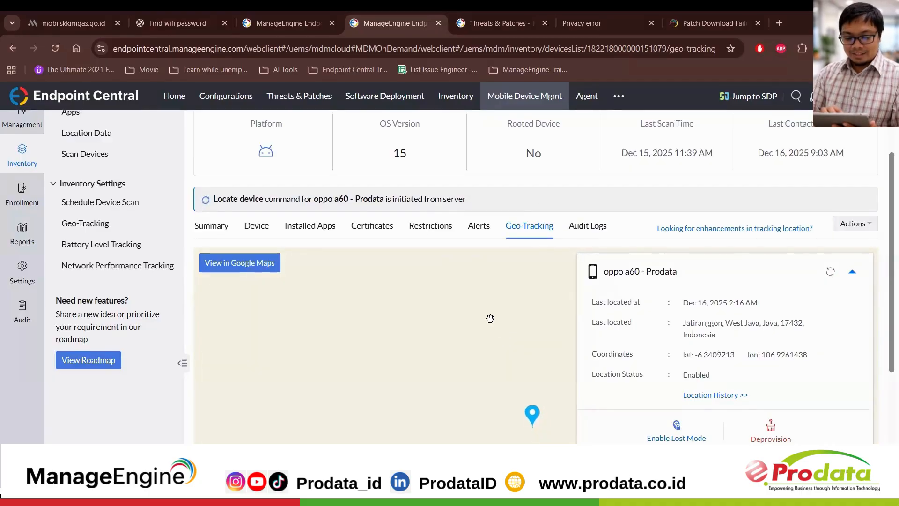
scroll(542, 195, down, 1)
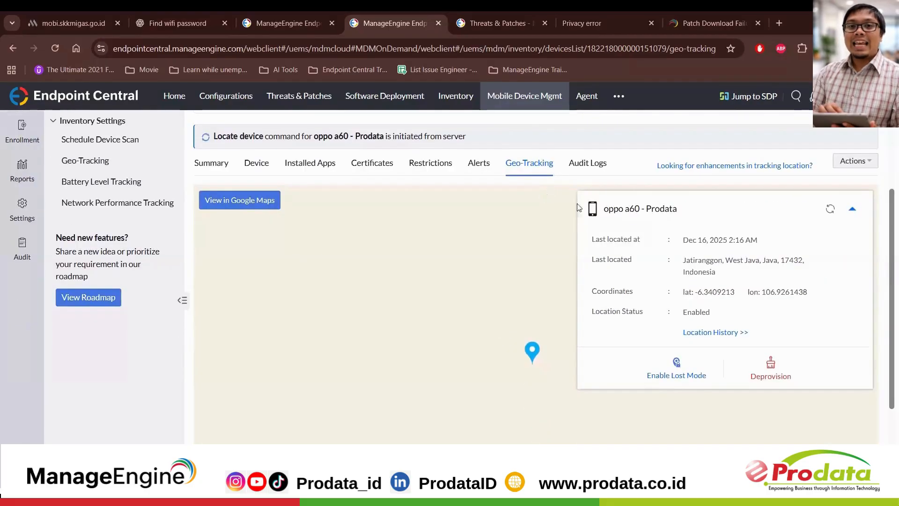
Step: Examine the phone's location history for Dec 15 on the map, followed by the Dec 16 entries
click(735, 336)
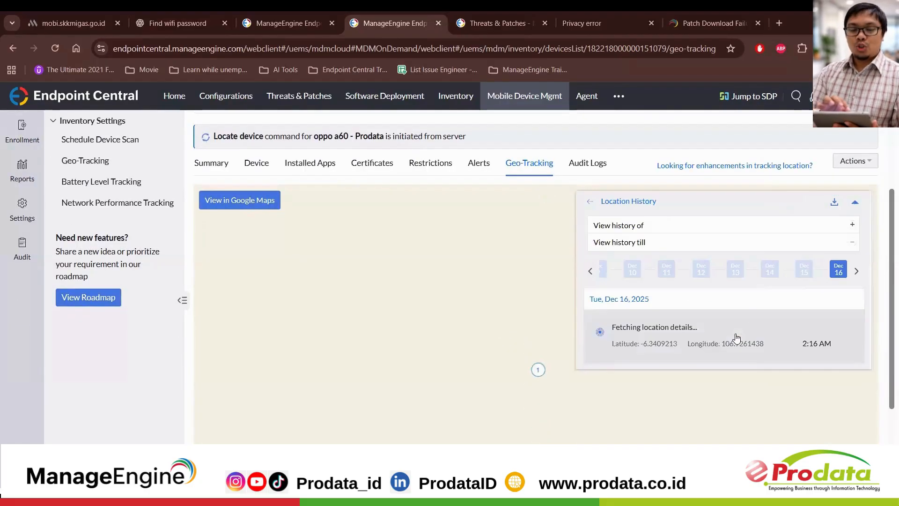
click(805, 271)
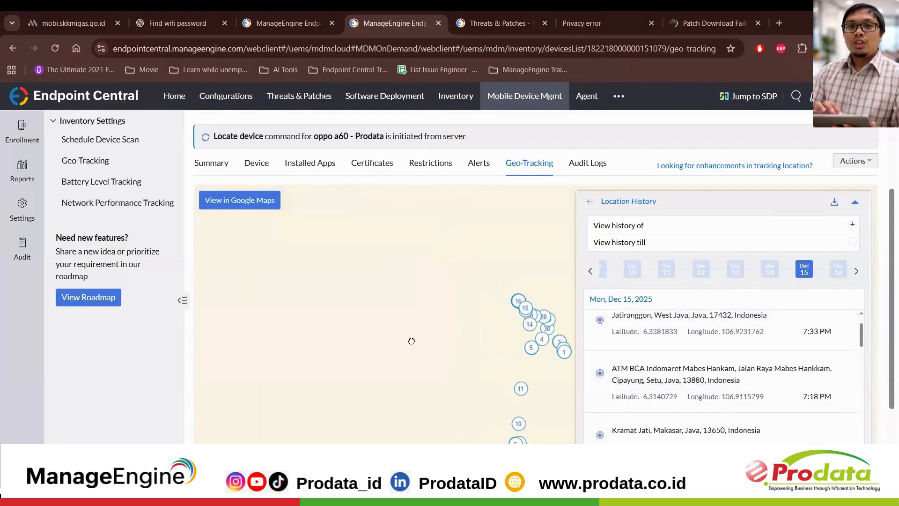
scroll(411, 340, down, 1)
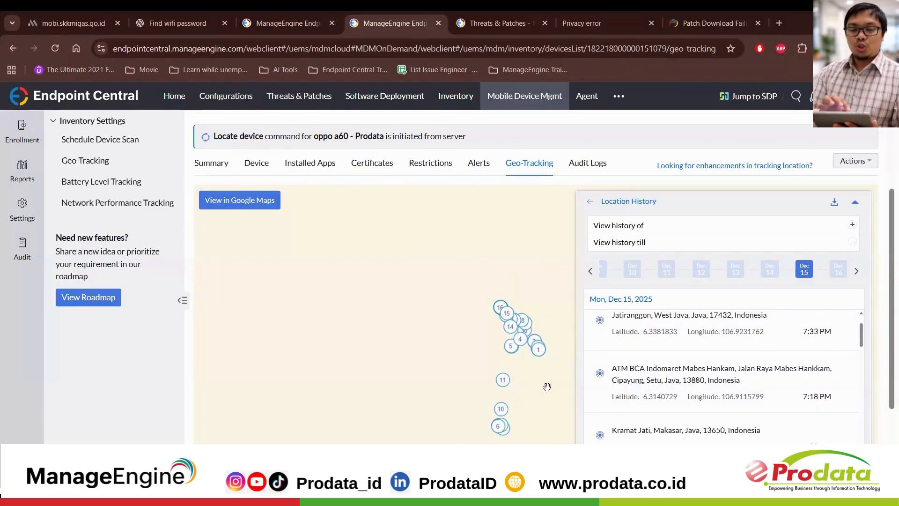
scroll(547, 387, up, 1)
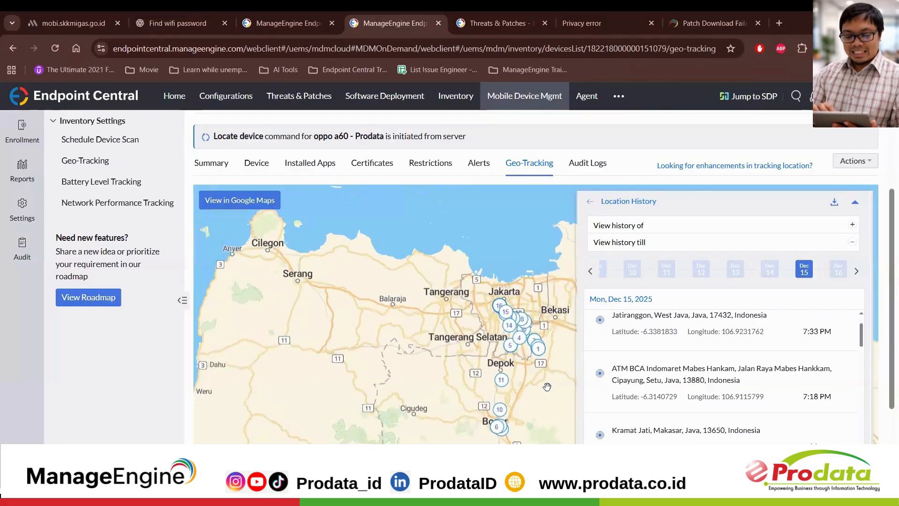
scroll(547, 387, up, 1)
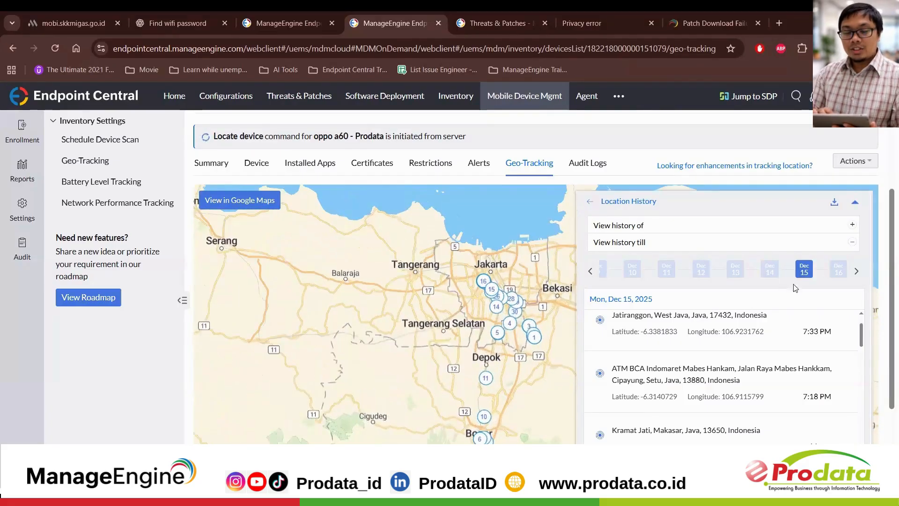
click(836, 275)
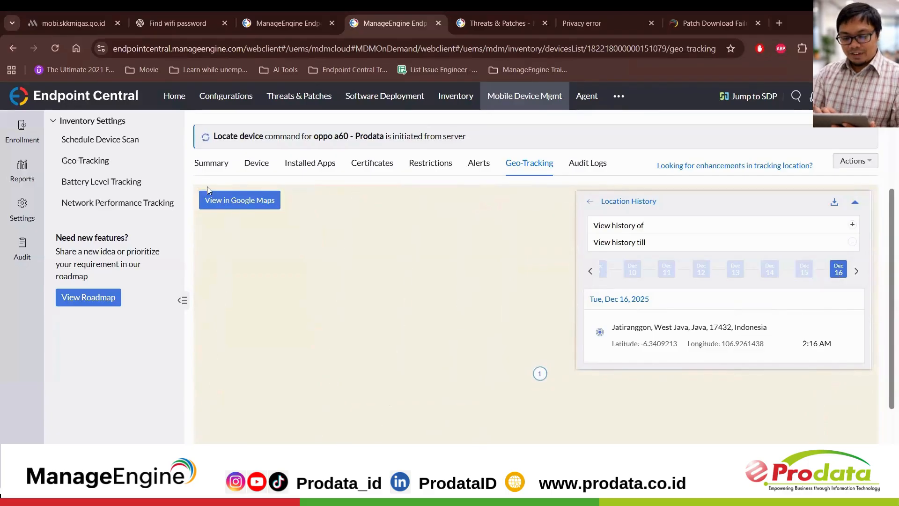
Step: Examine the phone's detailed device, network and SIM information
scroll(116, 232, up, 3)
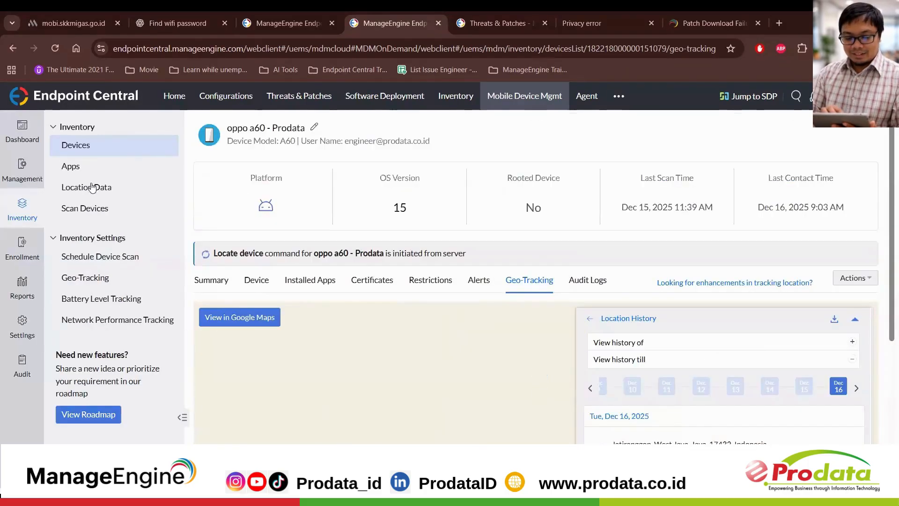
click(263, 283)
scroll(475, 409, down, 2)
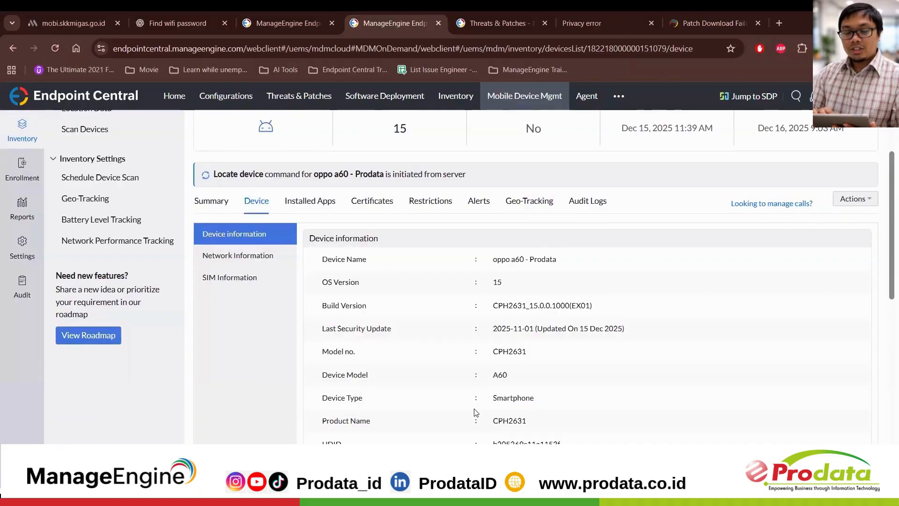
scroll(475, 412, down, 1)
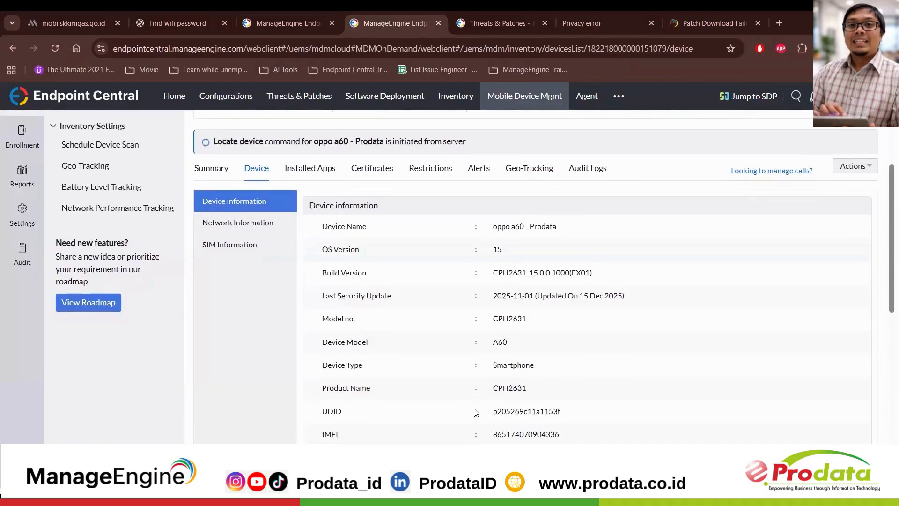
scroll(476, 412, down, 1)
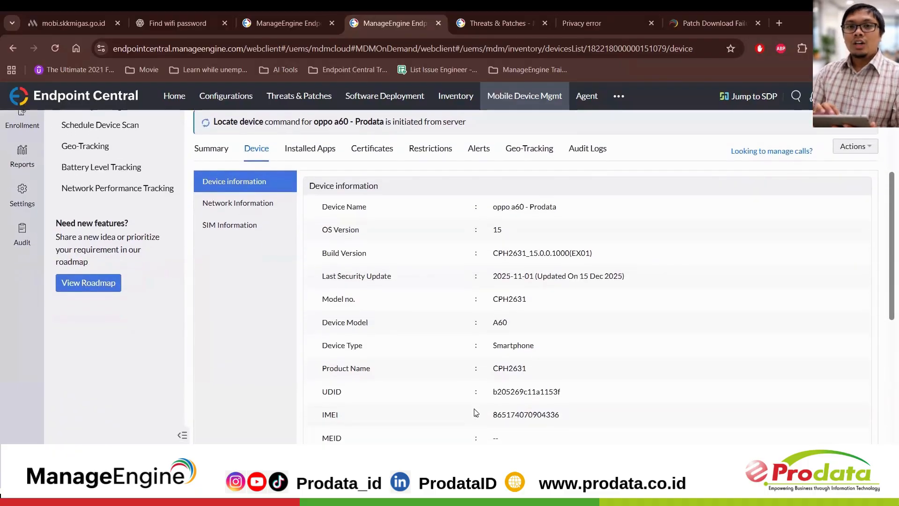
scroll(476, 412, up, 1)
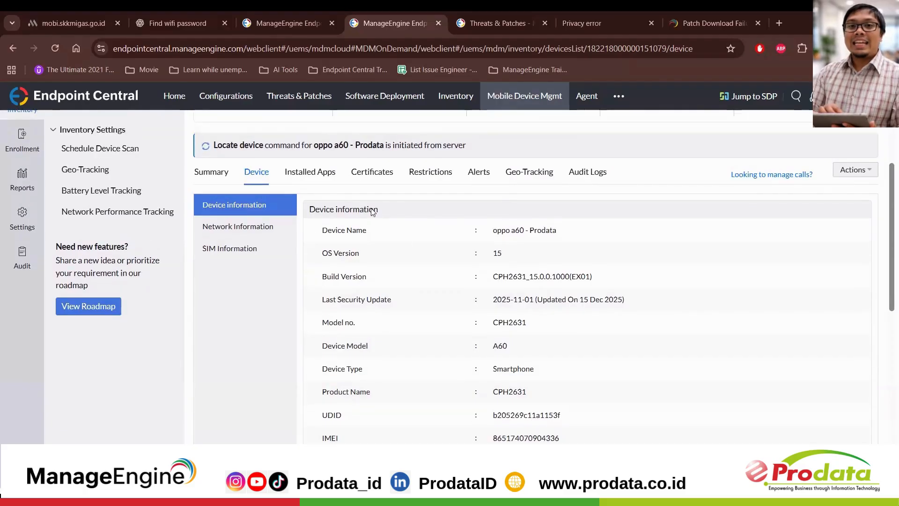
click(254, 225)
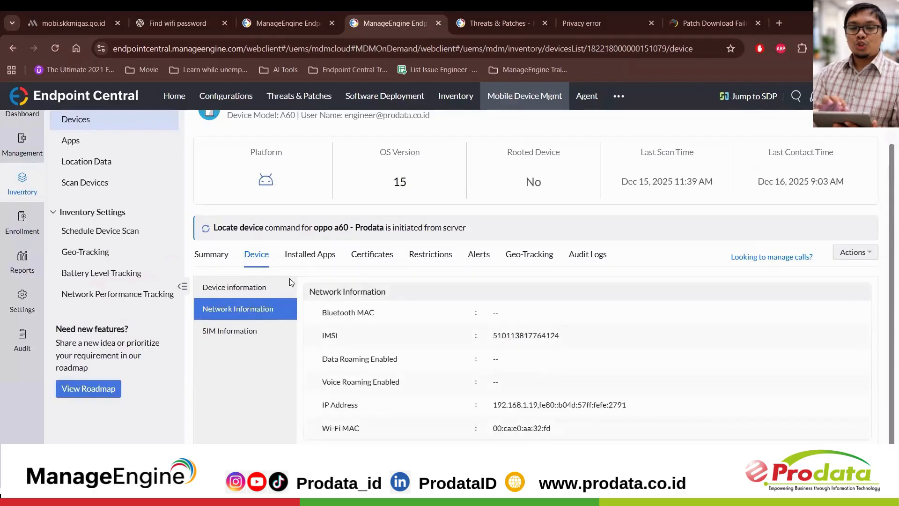
click(240, 329)
scroll(256, 314, up, 4)
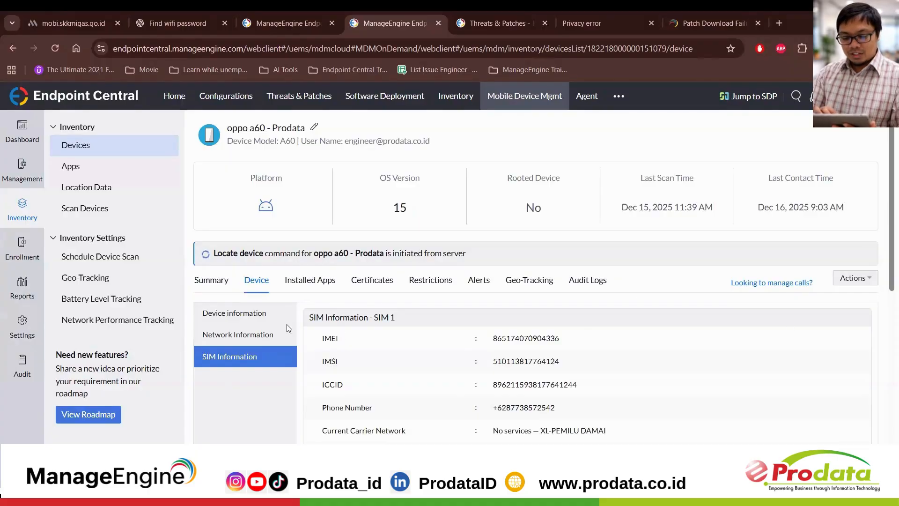
Step: Revisit the phone's summary and examine its installed apps, including their versions and how they were installed
click(217, 281)
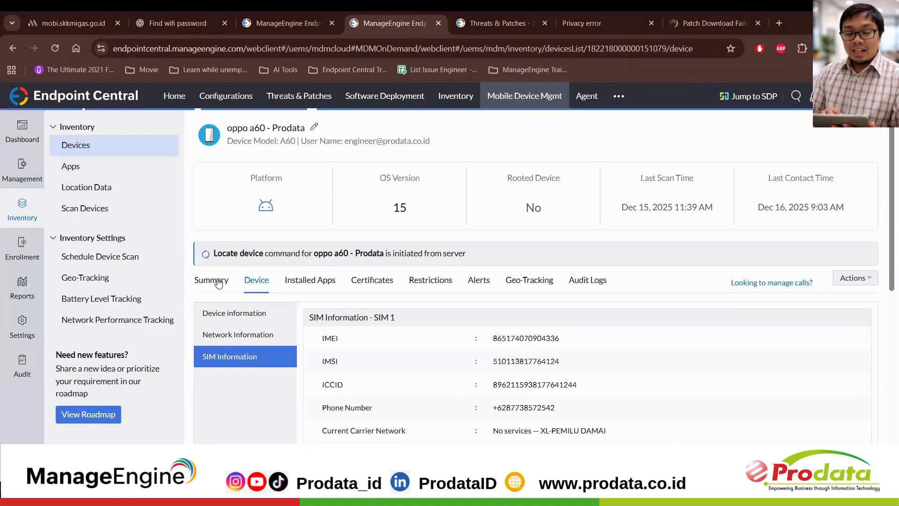
scroll(430, 337, down, 2)
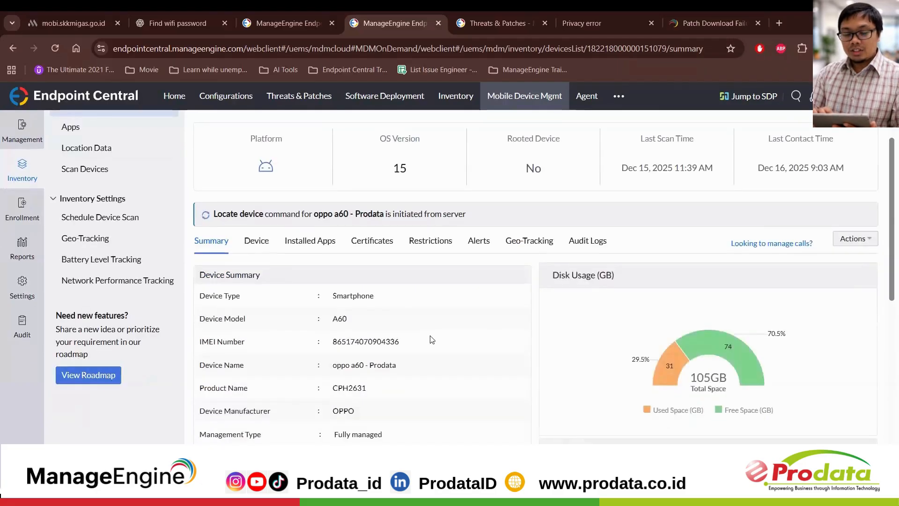
scroll(71, 146, up, 2)
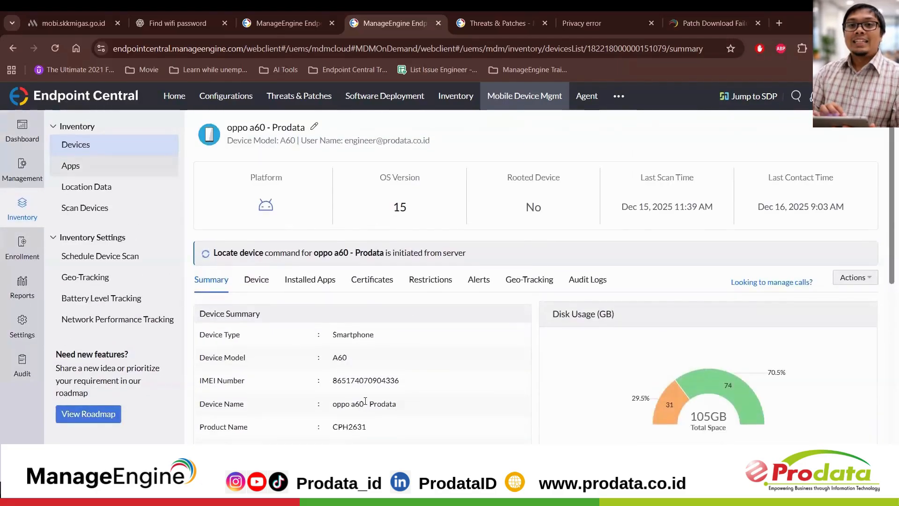
click(324, 287)
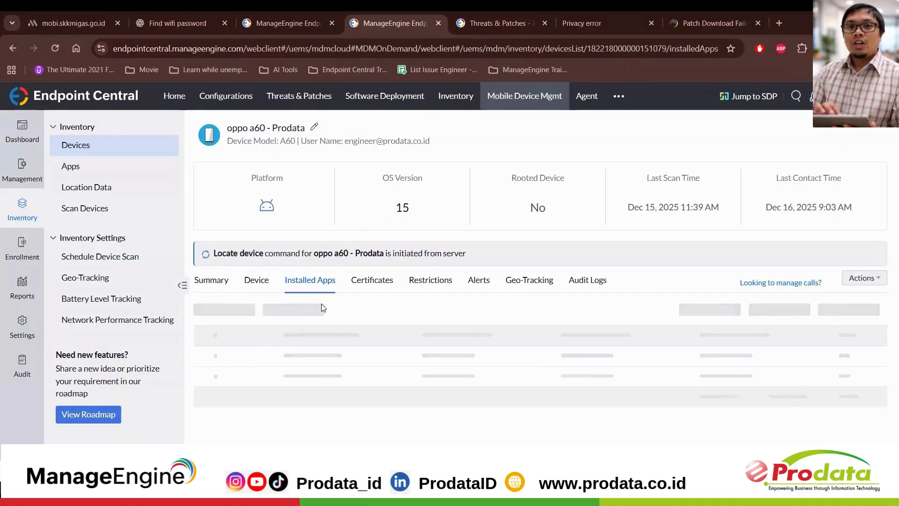
scroll(325, 320, down, 1)
scroll(325, 320, down, 2)
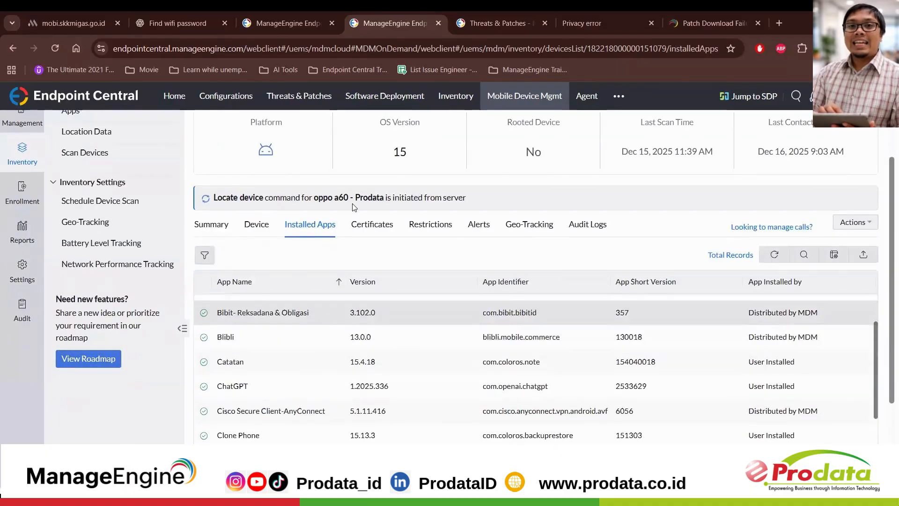
scroll(358, 291, down, 2)
scroll(358, 291, down, 6)
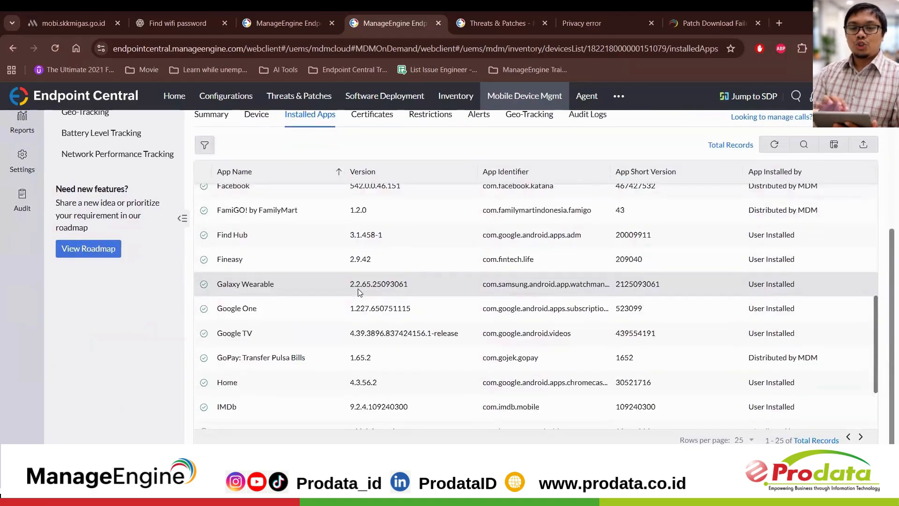
scroll(357, 291, up, 3)
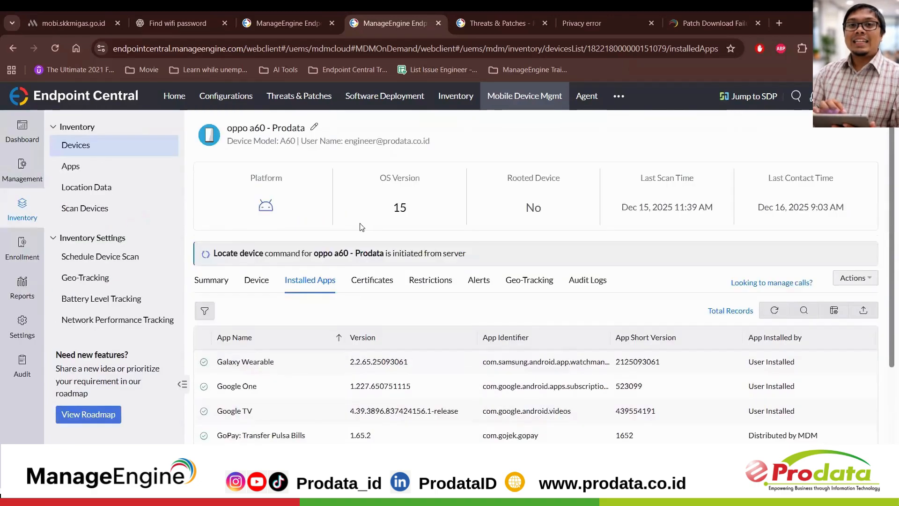
Step: Check the phone's certificates and review its device, security, network and application restrictions
click(372, 280)
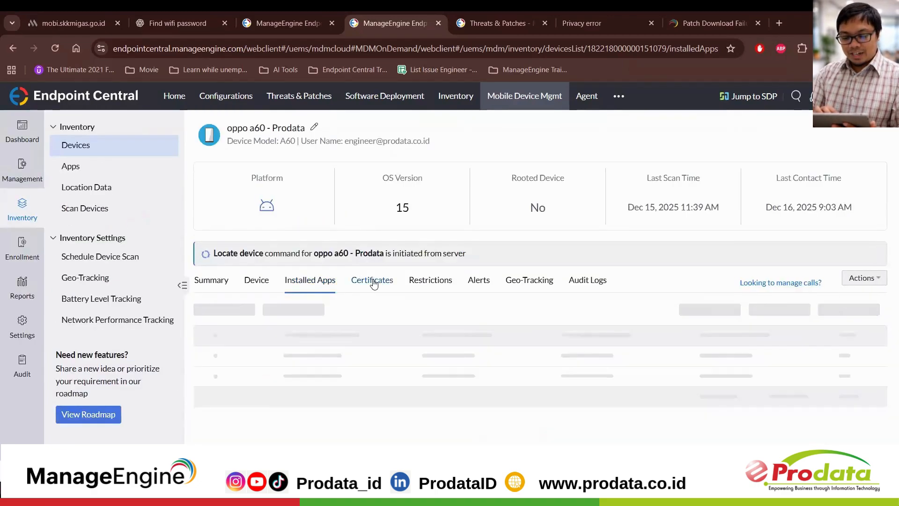
click(438, 285)
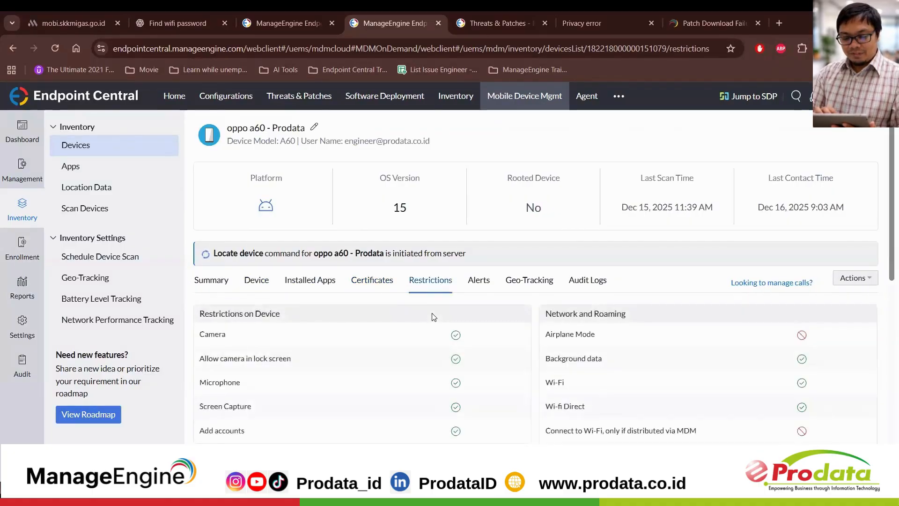
scroll(433, 316, down, 2)
scroll(433, 318, down, 2)
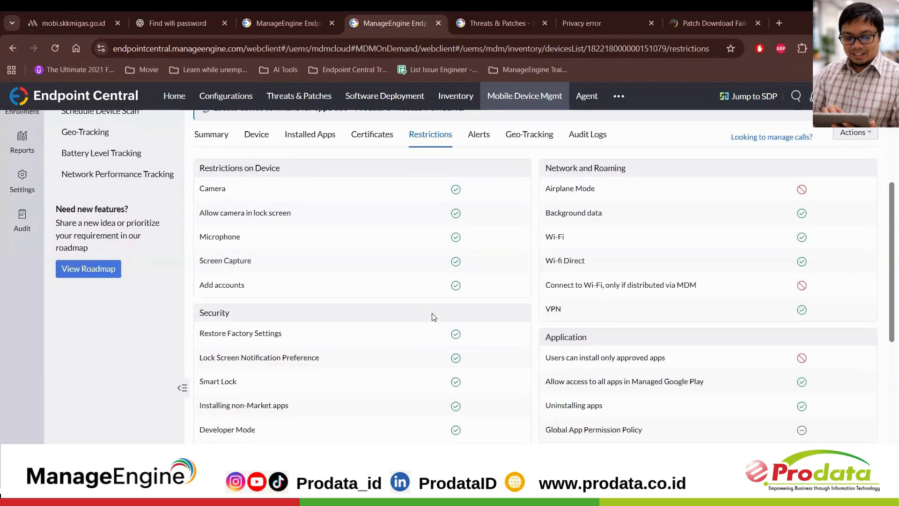
scroll(433, 317, down, 1)
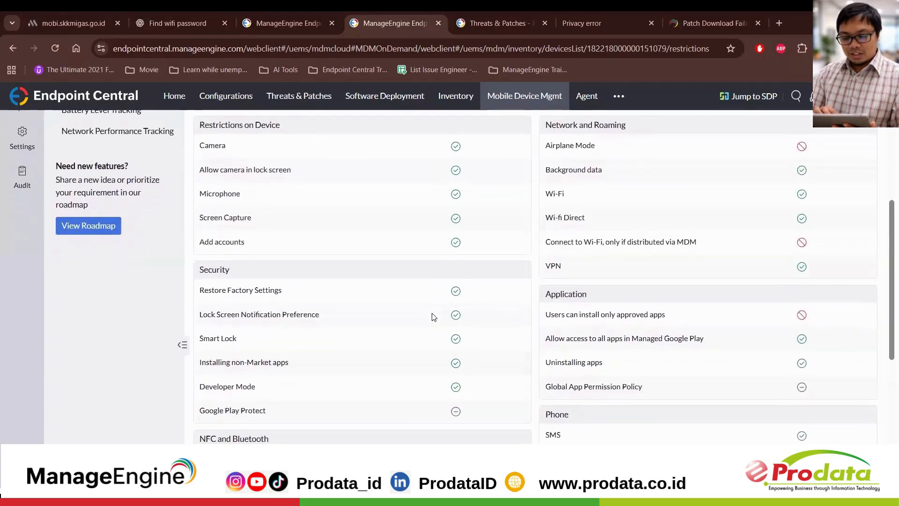
scroll(434, 317, up, 1)
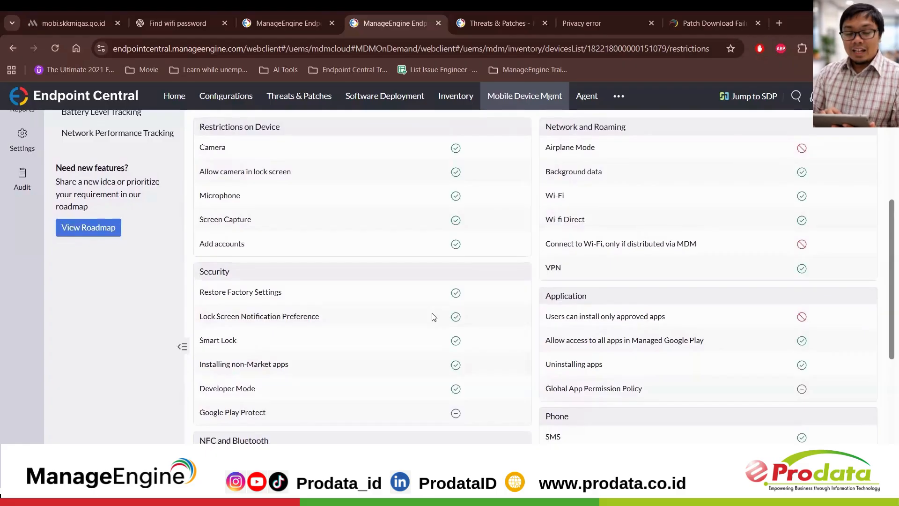
Step: Examine the phone's full restrictions list, from device, security and network to application, location, browser, tethering and date/time settings
scroll(281, 159, up, 1)
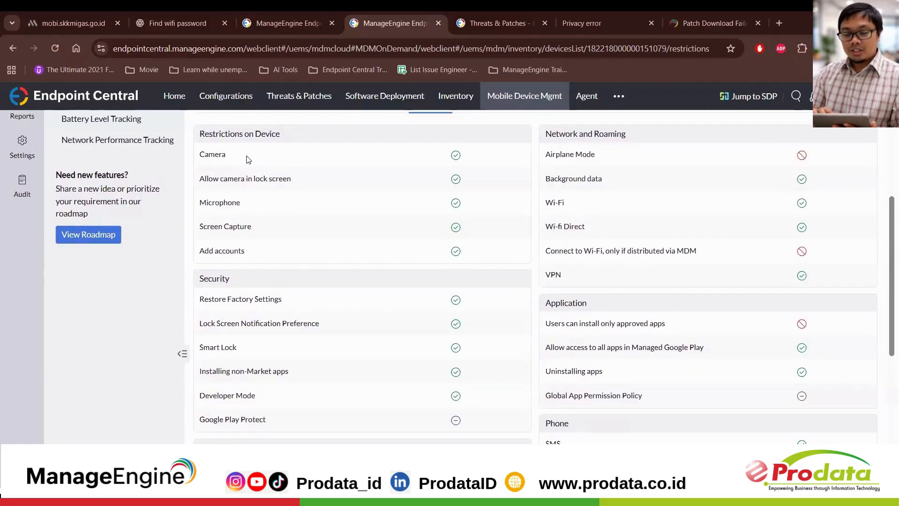
scroll(420, 256, up, 2)
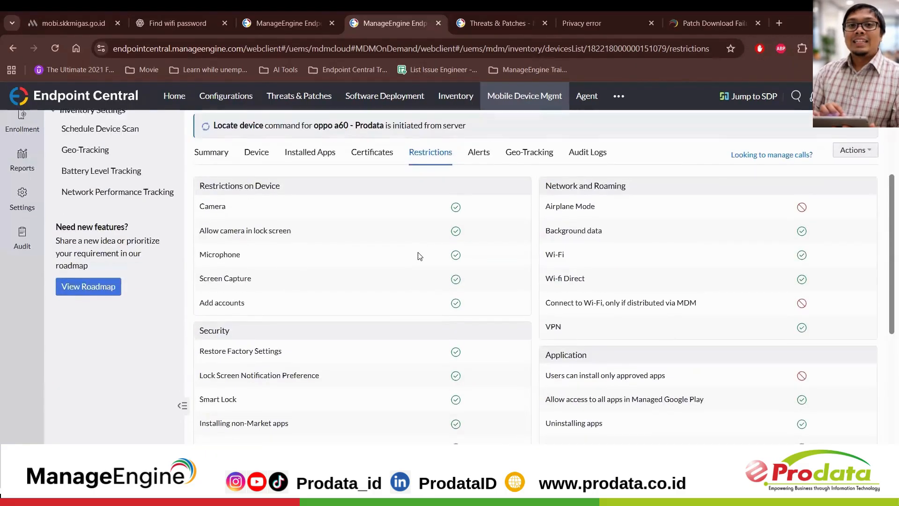
scroll(422, 255, down, 2)
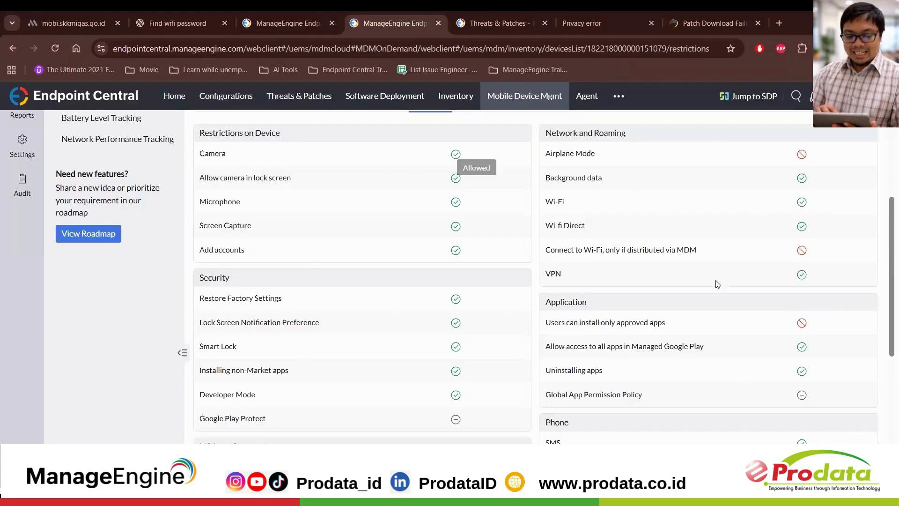
scroll(670, 228, down, 3)
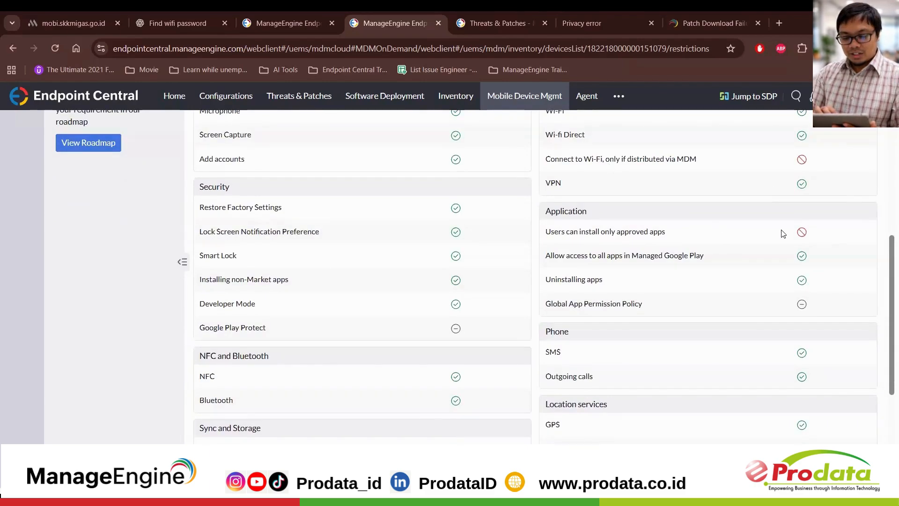
scroll(700, 267, down, 3)
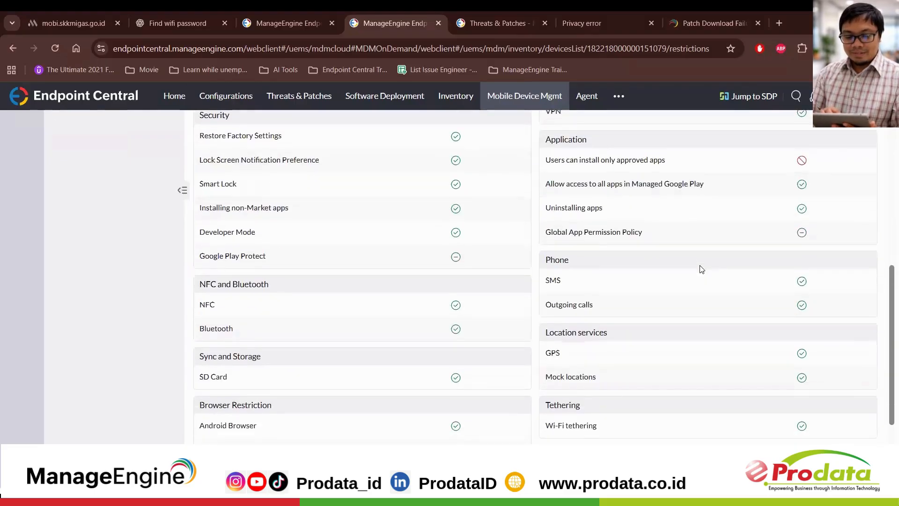
scroll(701, 268, up, 1)
scroll(701, 268, down, 2)
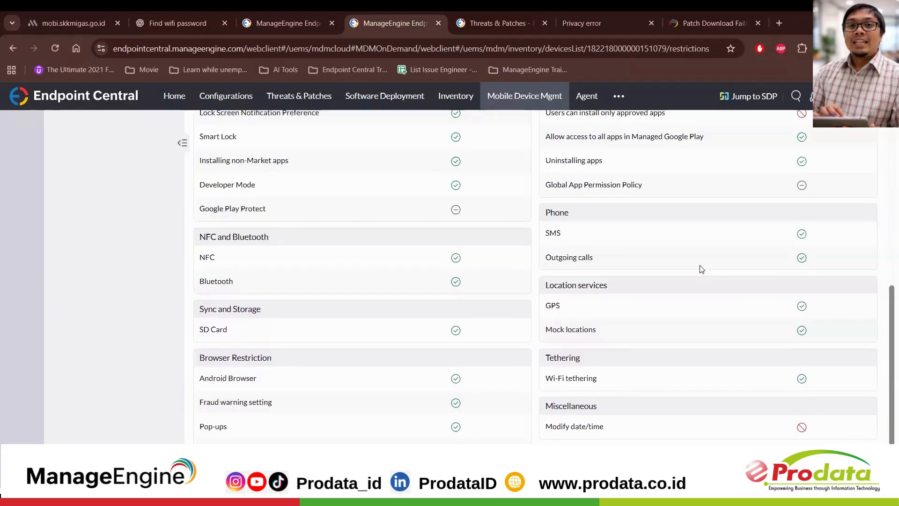
scroll(701, 268, down, 3)
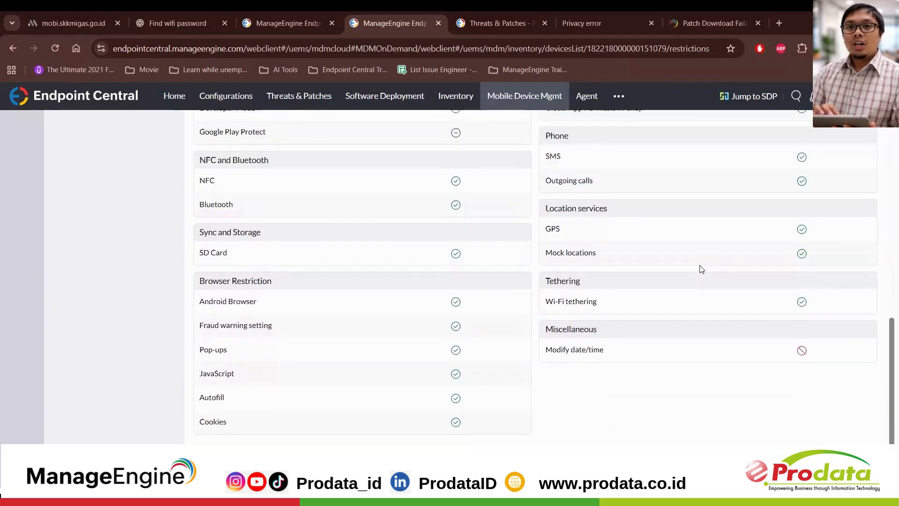
scroll(701, 268, up, 8)
scroll(701, 268, up, 10)
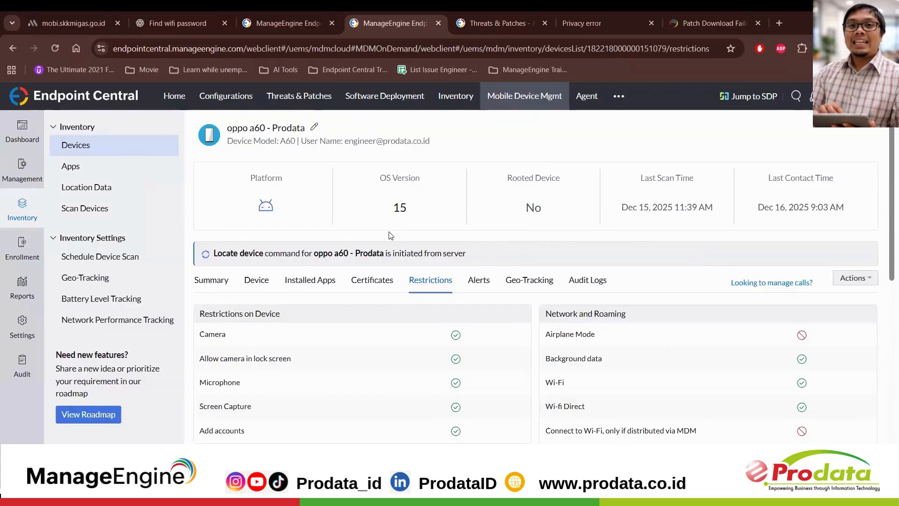
Step: Look through the inventory of apps installed across all managed mobile devices
click(93, 175)
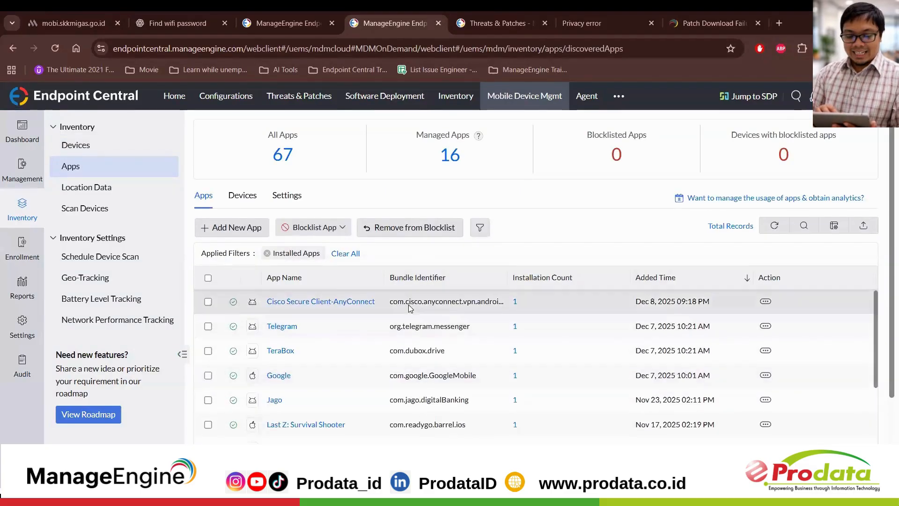
scroll(399, 306, down, 1)
scroll(400, 300, up, 1)
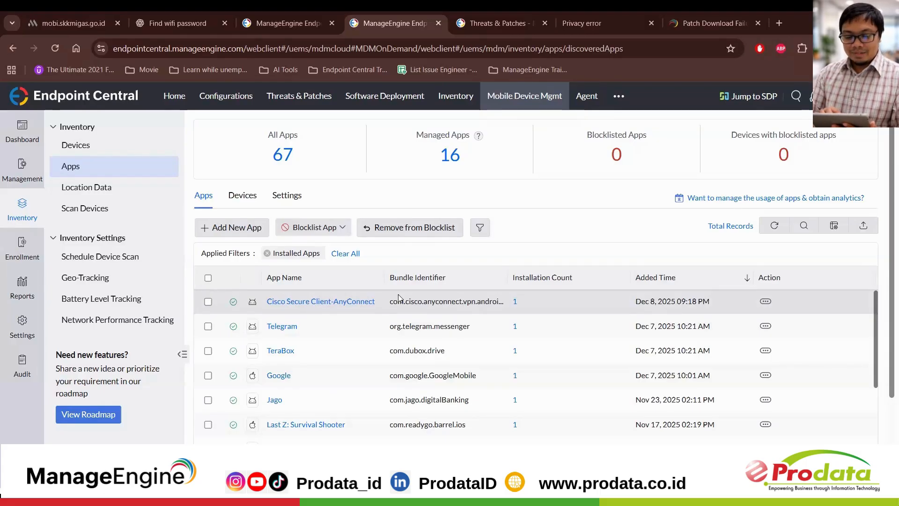
scroll(308, 344, down, 3)
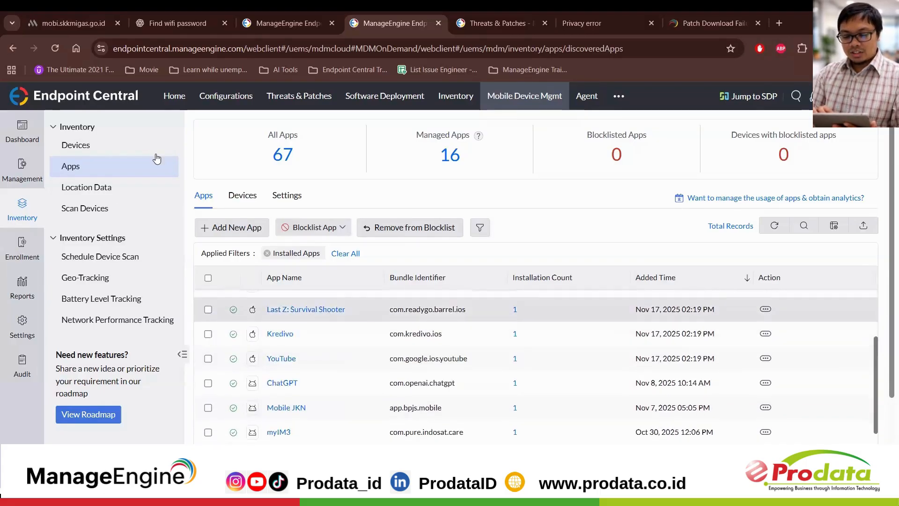
Step: View the managed devices on the location map and open the Android phone's location details
click(109, 193)
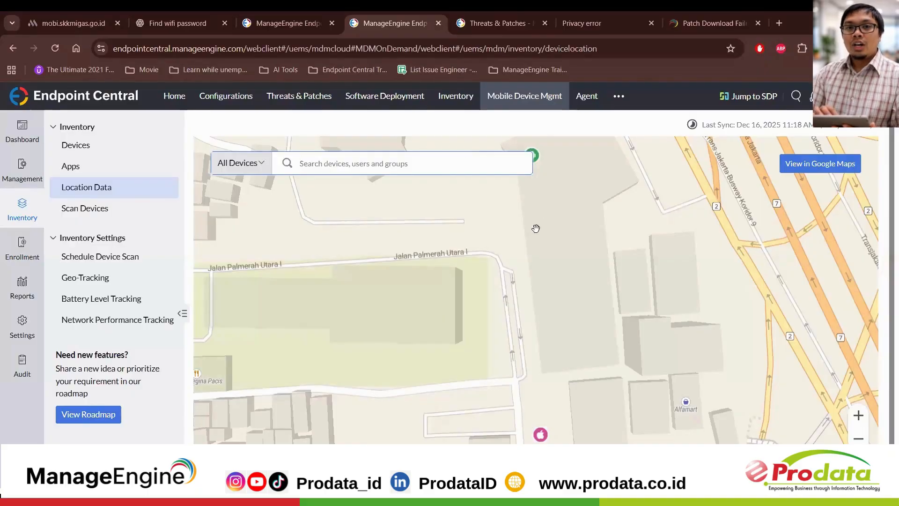
scroll(408, 313, up, 1)
scroll(407, 314, down, 1)
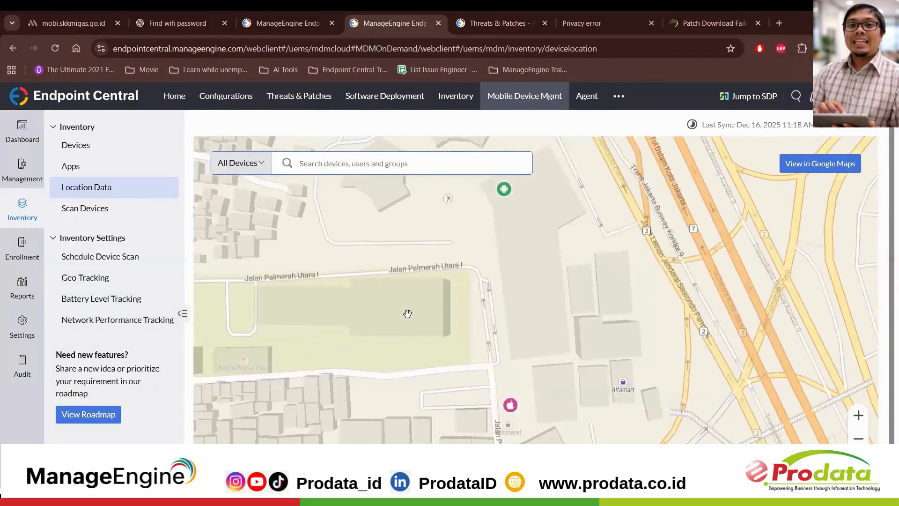
drag(540, 264, 535, 290)
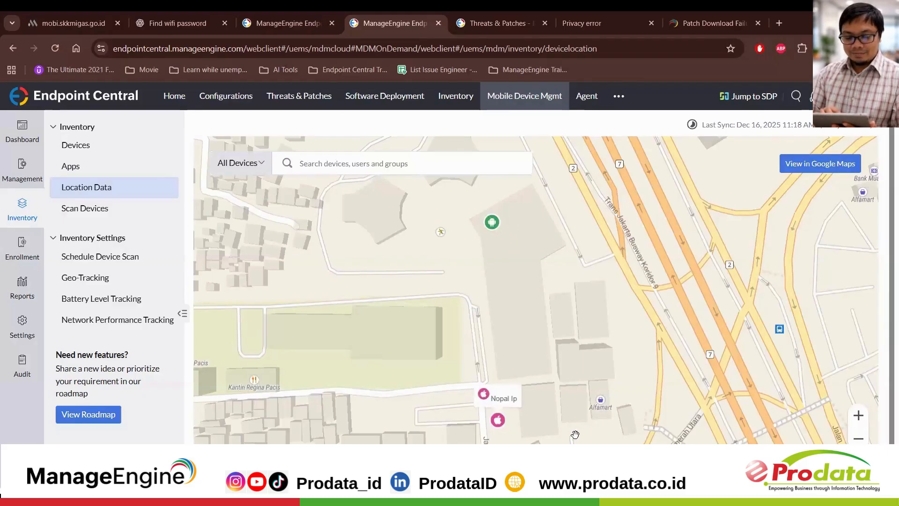
click(490, 223)
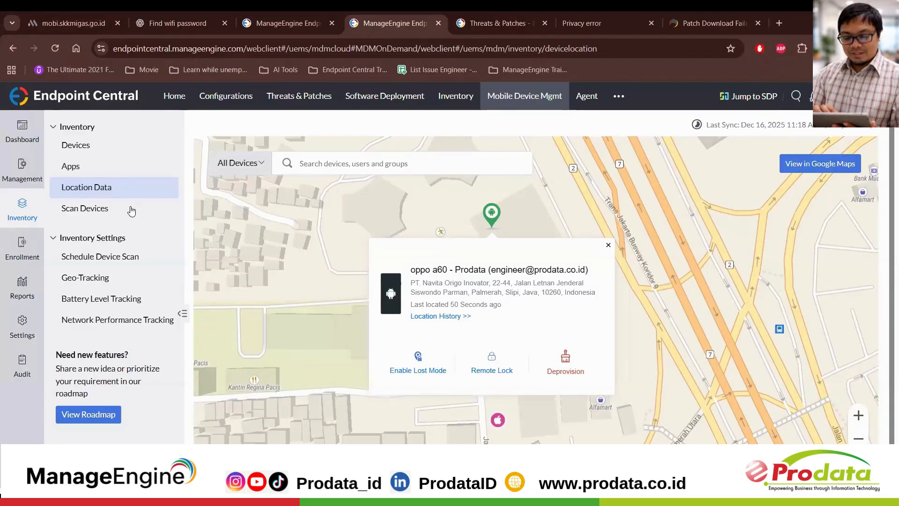
Step: Check the device scan status and view the setup options for geo-tracking, battery level tracking and network performance tracking
click(126, 211)
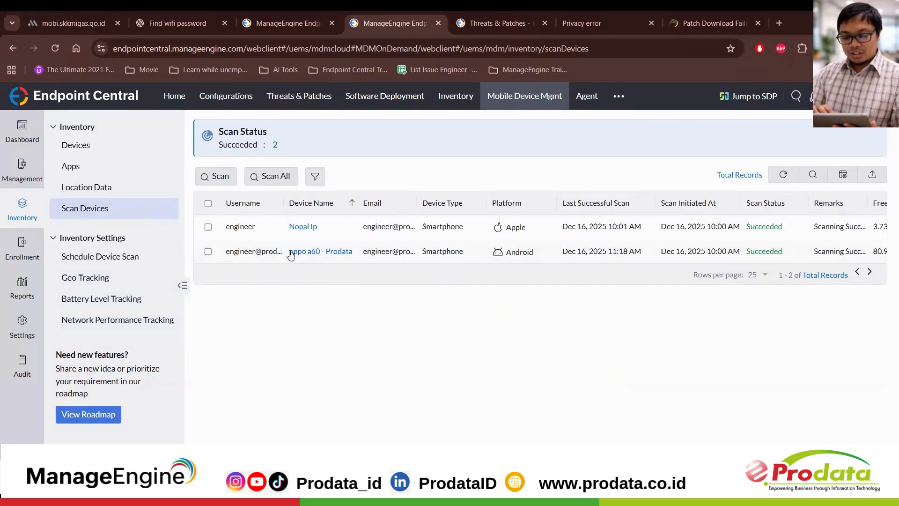
click(127, 277)
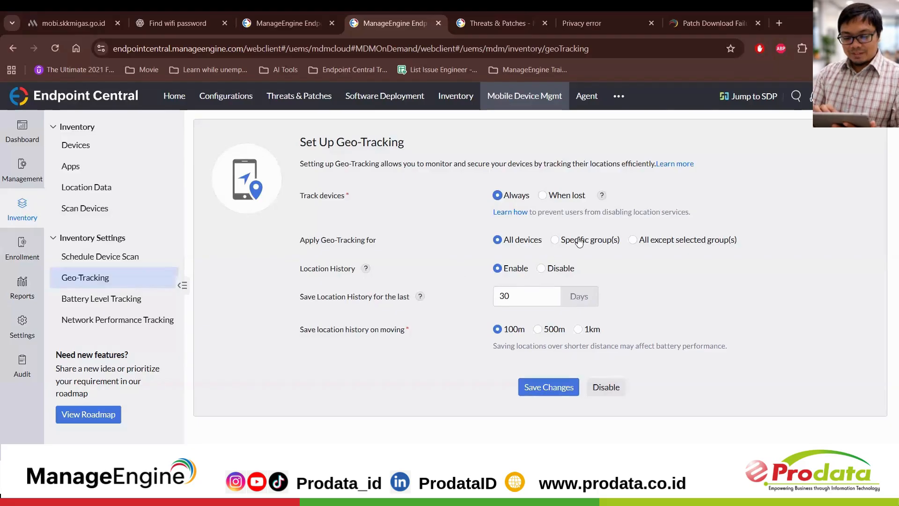
click(136, 308)
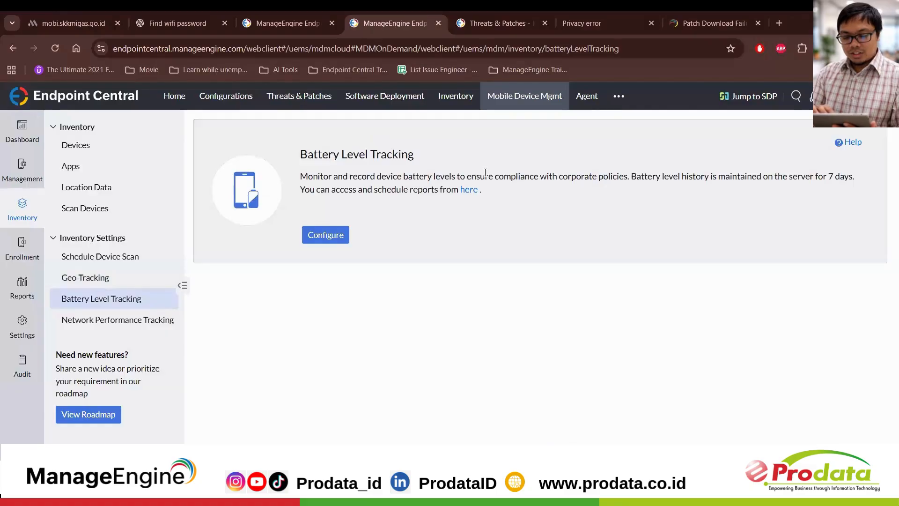
click(331, 235)
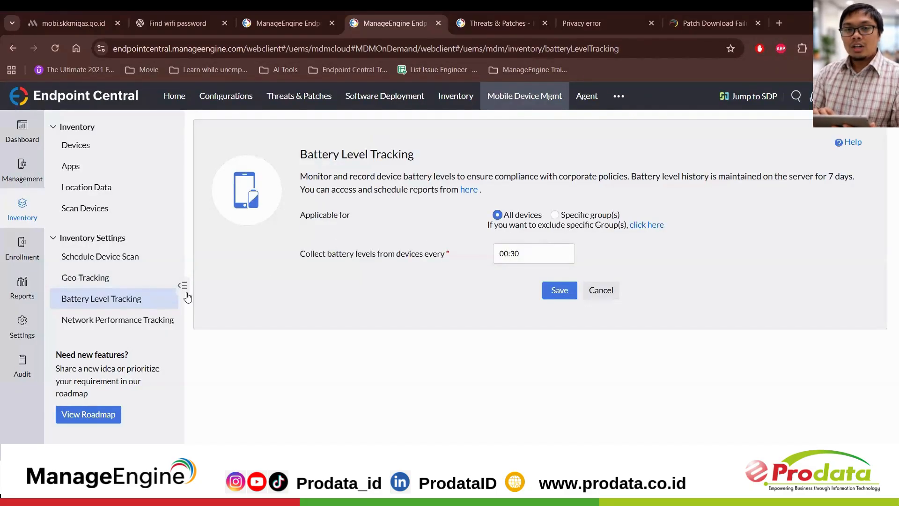
click(147, 322)
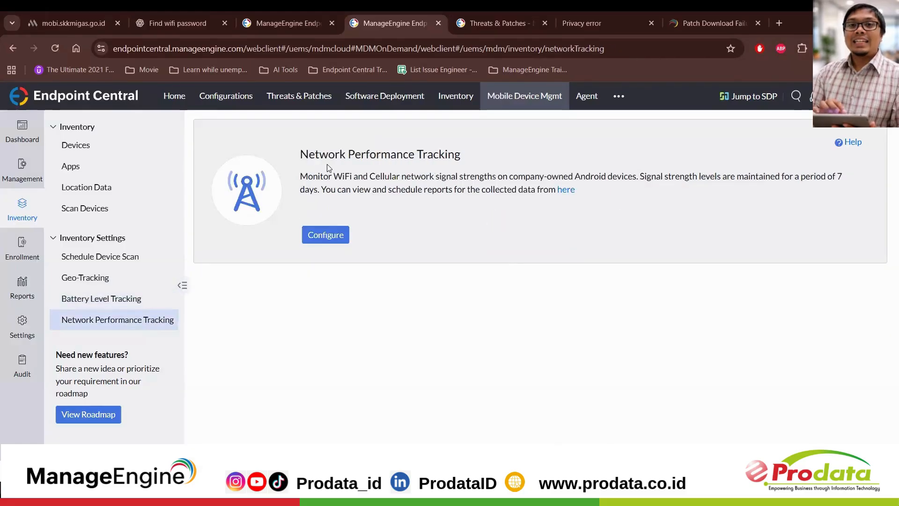
click(333, 235)
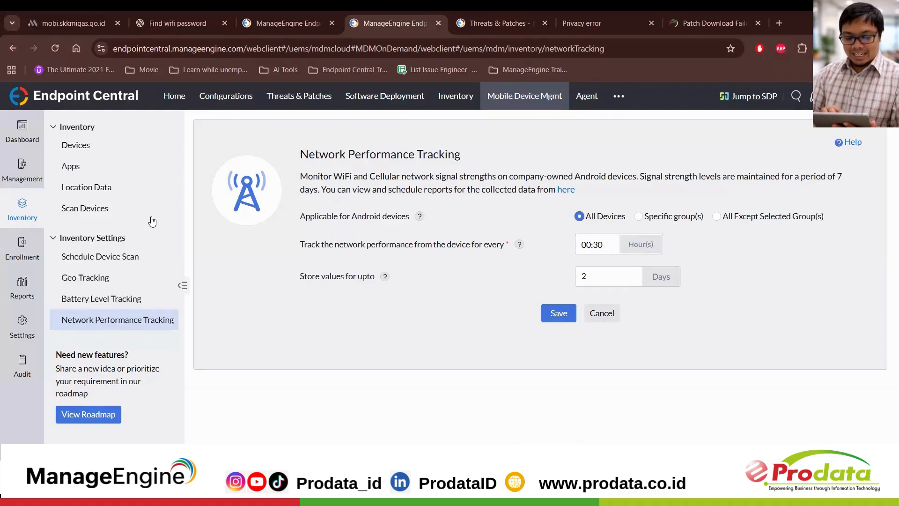
Step: View the enrolled devices and the device groups, and check which devices support remote control
click(17, 245)
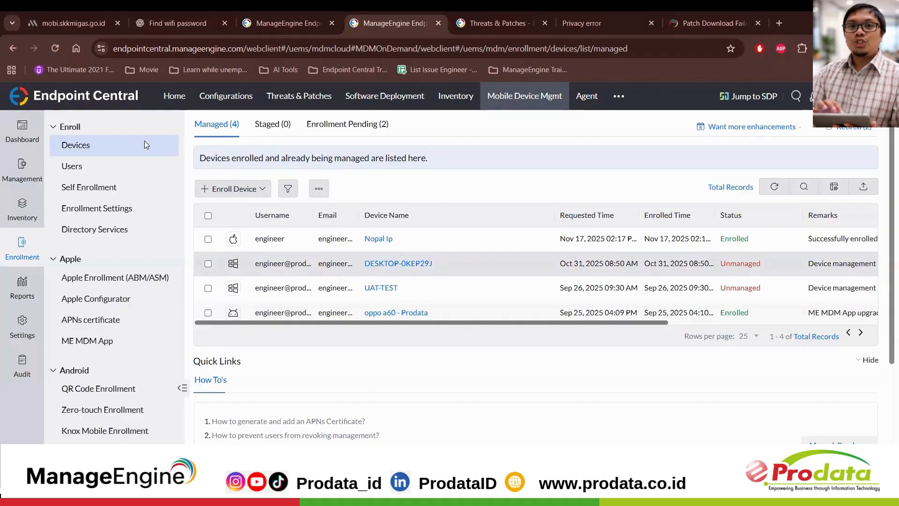
click(14, 180)
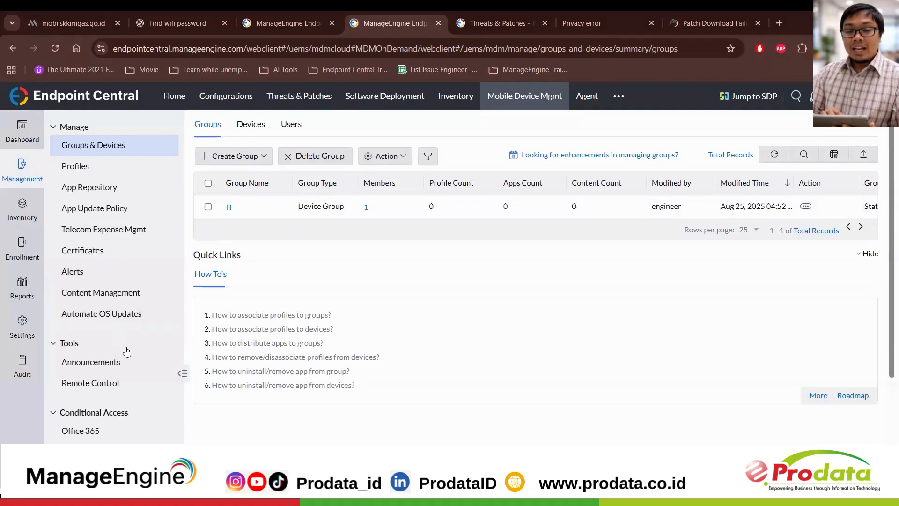
click(109, 384)
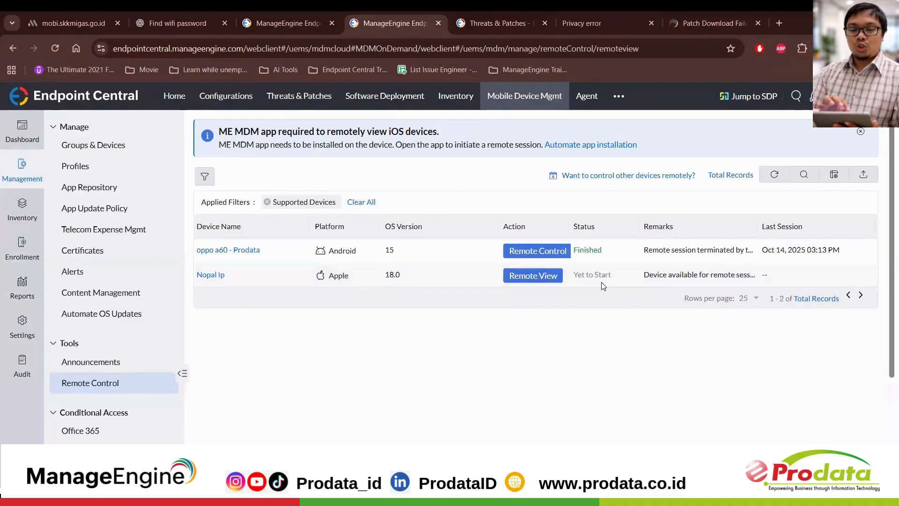
Step: Create an Android MDM profile named MyProfile42
click(99, 170)
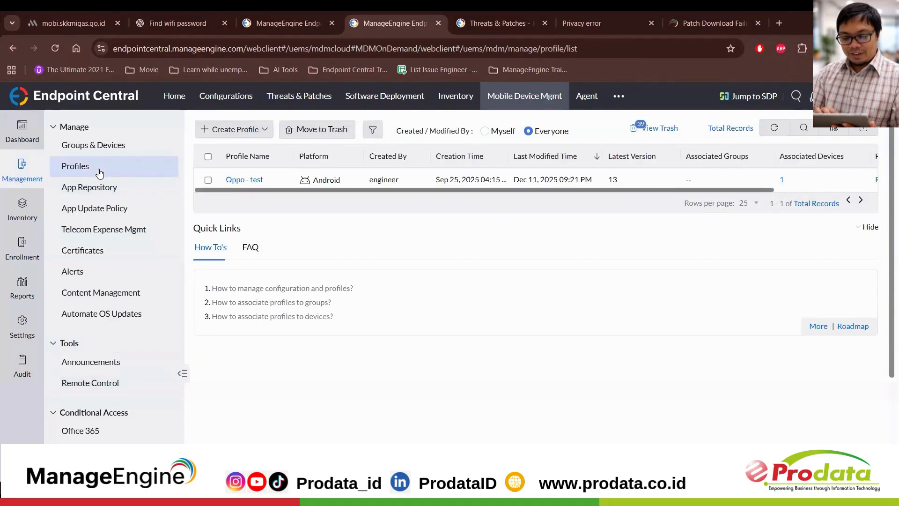
click(253, 135)
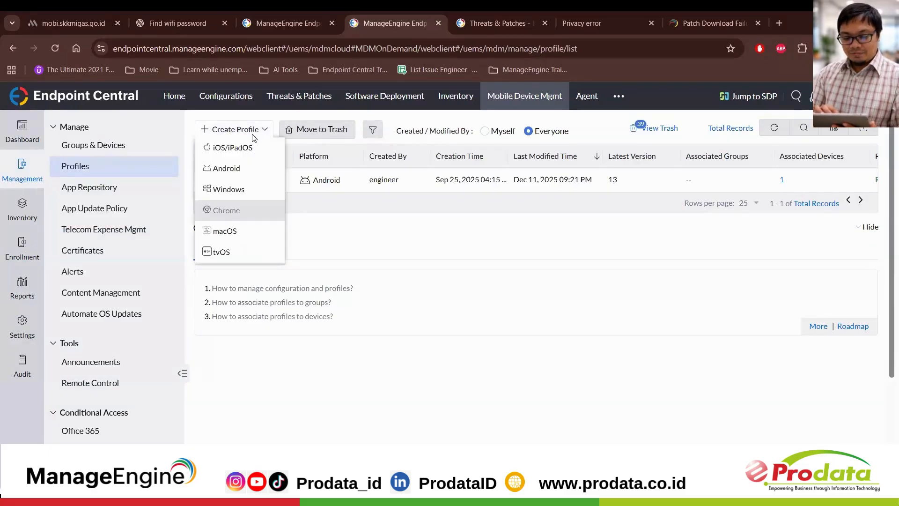
click(249, 168)
text(MyProfile42)
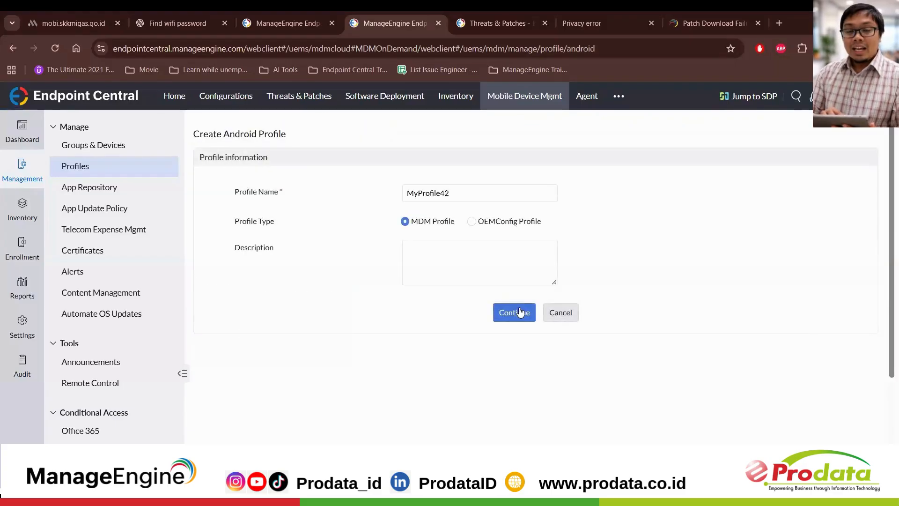
click(517, 308)
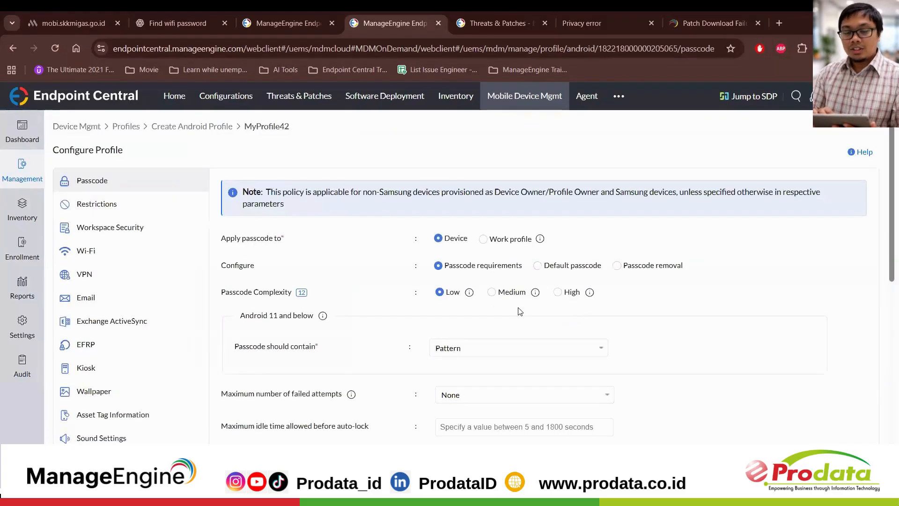
Step: Look through the new profile's policy types, from Passcode to Access Point Name, and open its device functionality restrictions
scroll(154, 245, down, 2)
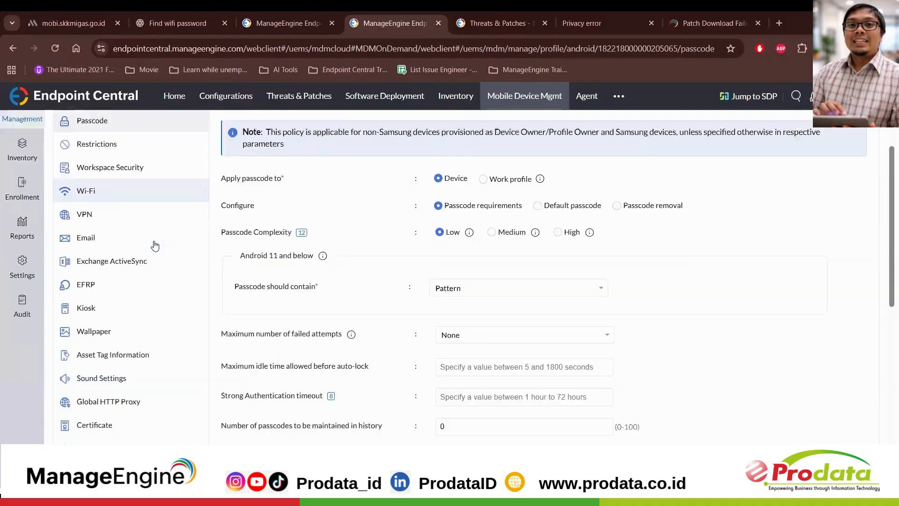
scroll(154, 244, up, 2)
scroll(127, 183, down, 4)
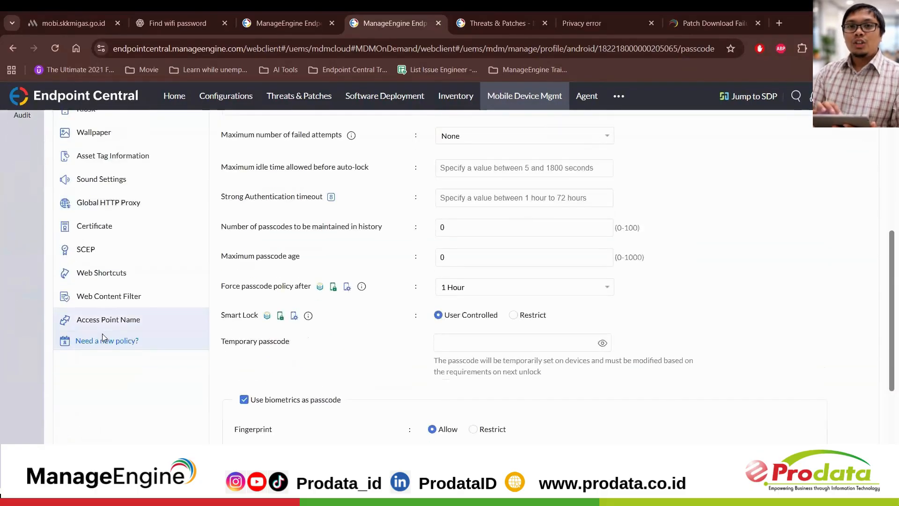
scroll(131, 200, up, 4)
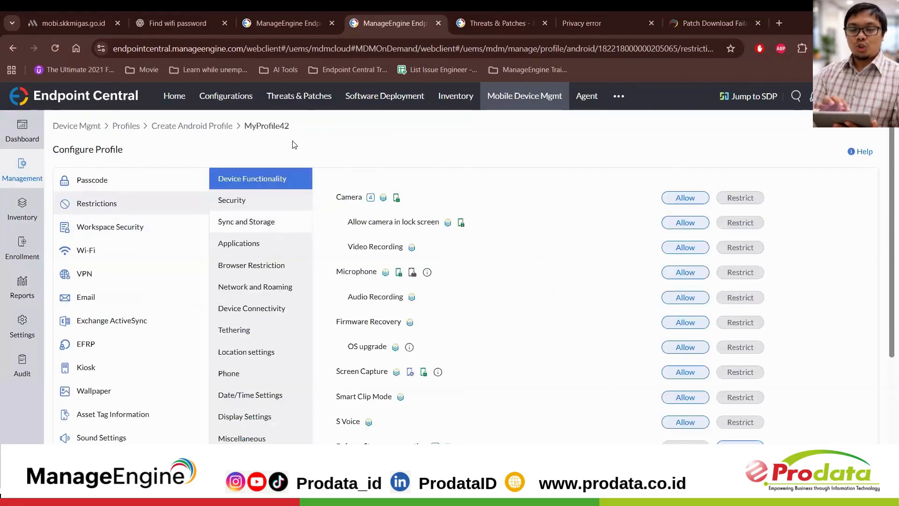
scroll(377, 297, down, 2)
scroll(377, 297, up, 2)
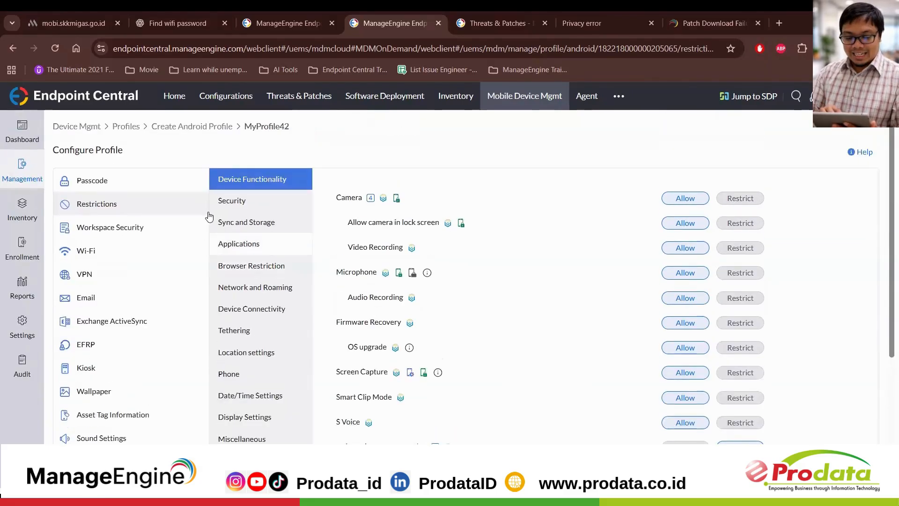
Step: Restrict the camera and screen capture in the profile's device functionality restrictions
click(740, 201)
scroll(742, 205, down, 1)
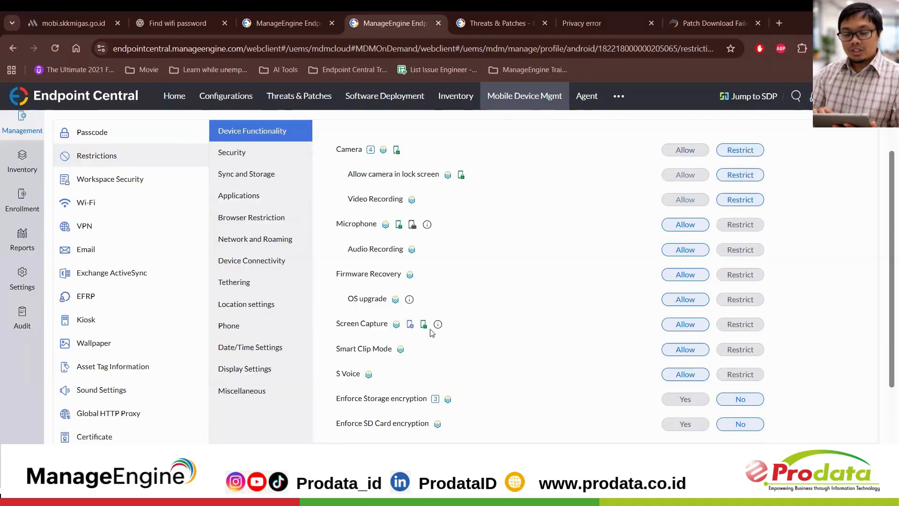
click(738, 327)
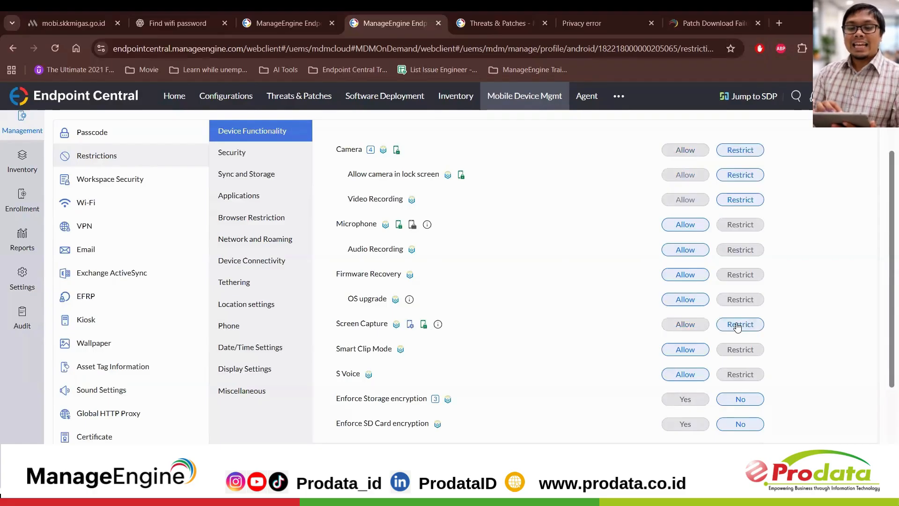
Step: Restrict restoring factory settings under the Security restrictions and storing data in the SD card under Sync and Storage
click(253, 161)
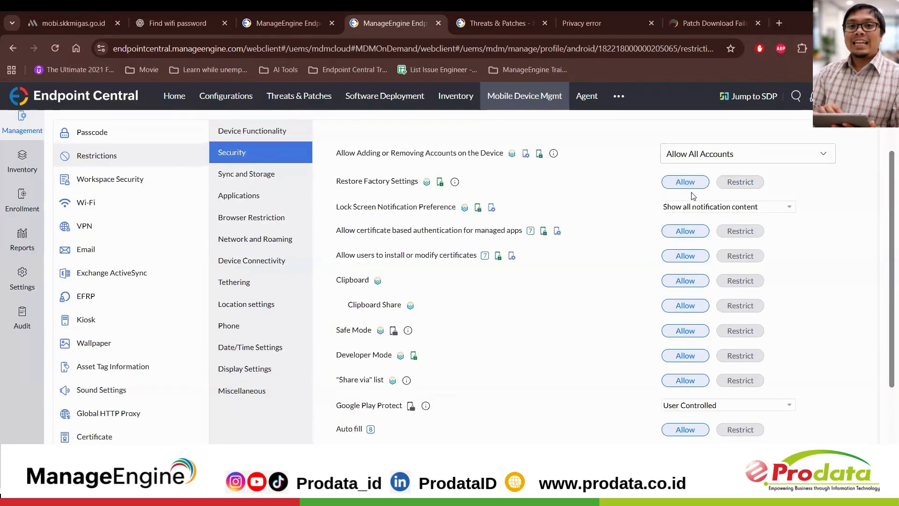
click(734, 185)
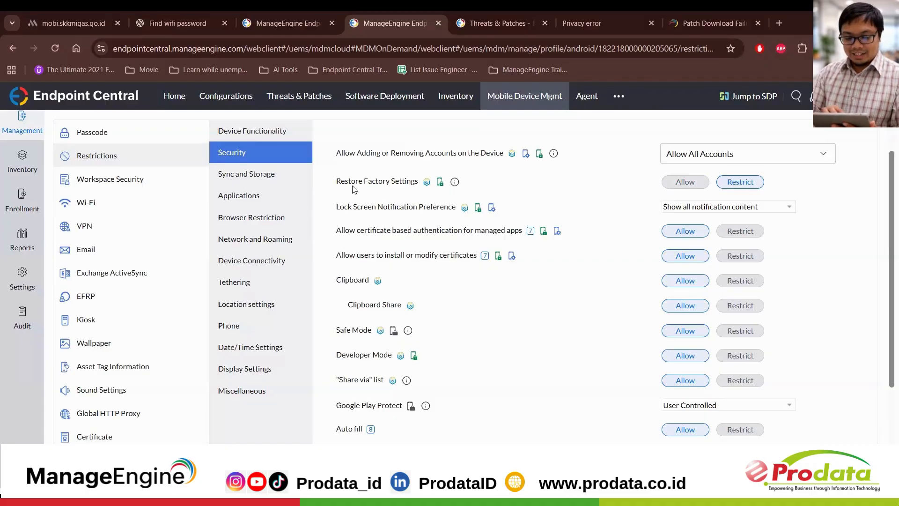
mouse_move(455, 180)
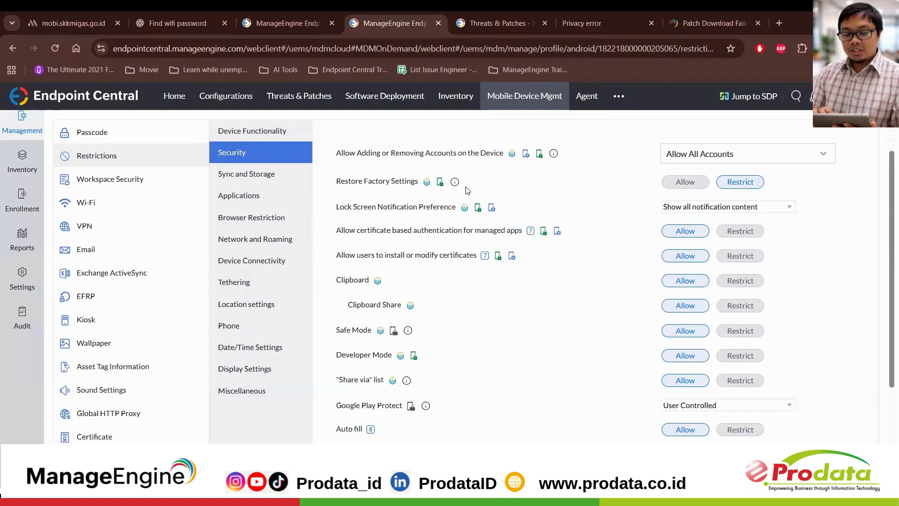
click(268, 184)
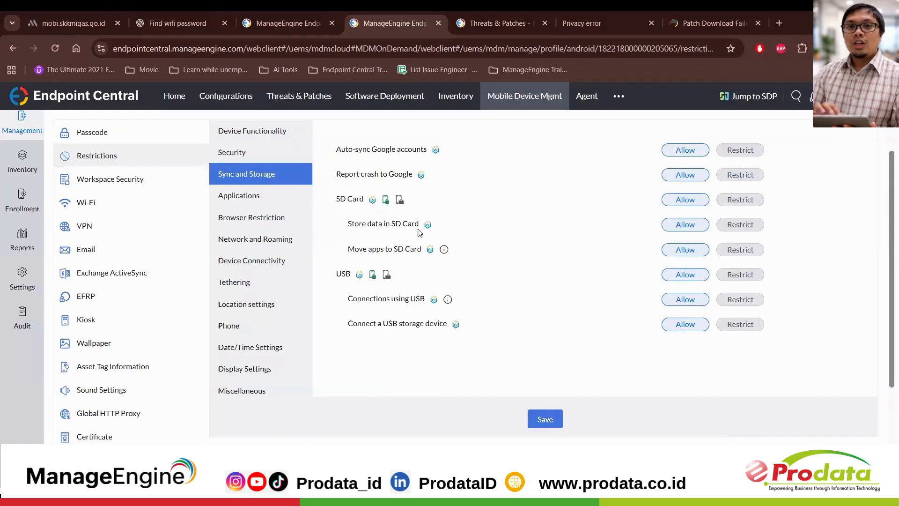
click(739, 226)
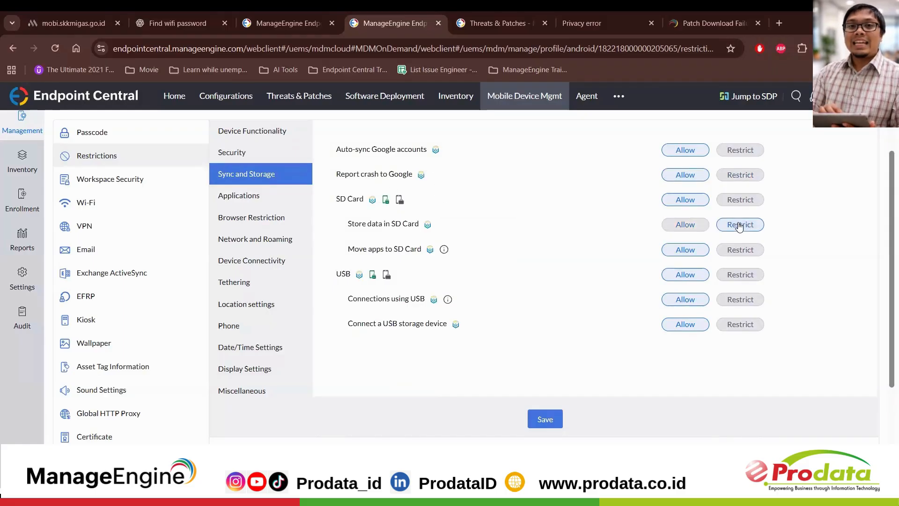
Step: In the Applications restrictions, try setting installation of only approved apps to Yes and return it to No
click(275, 202)
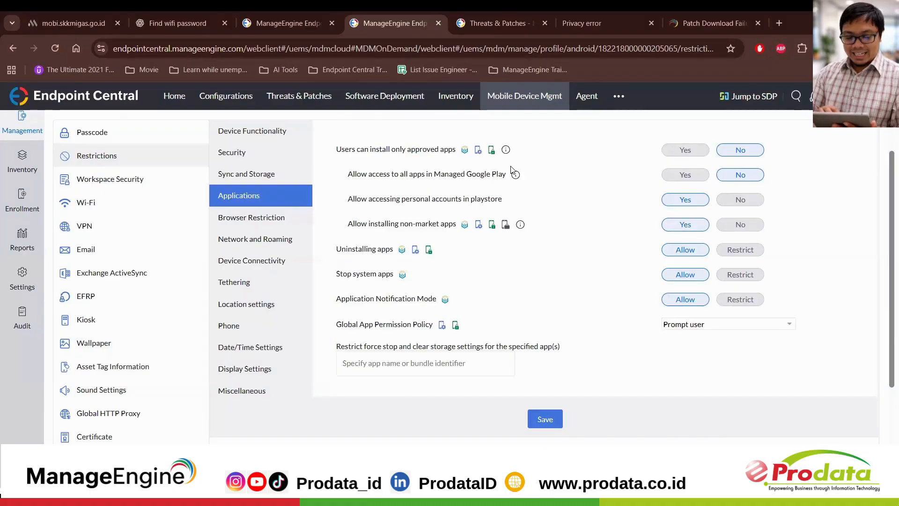
click(675, 158)
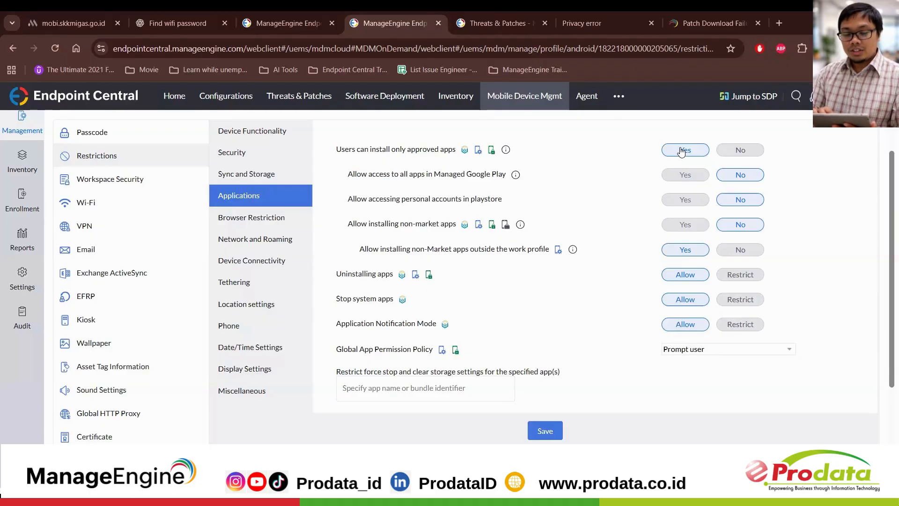
click(748, 155)
Step: Open the profile's Kiosk policy and configure it for Multi App Mode
scroll(205, 165, down, 1)
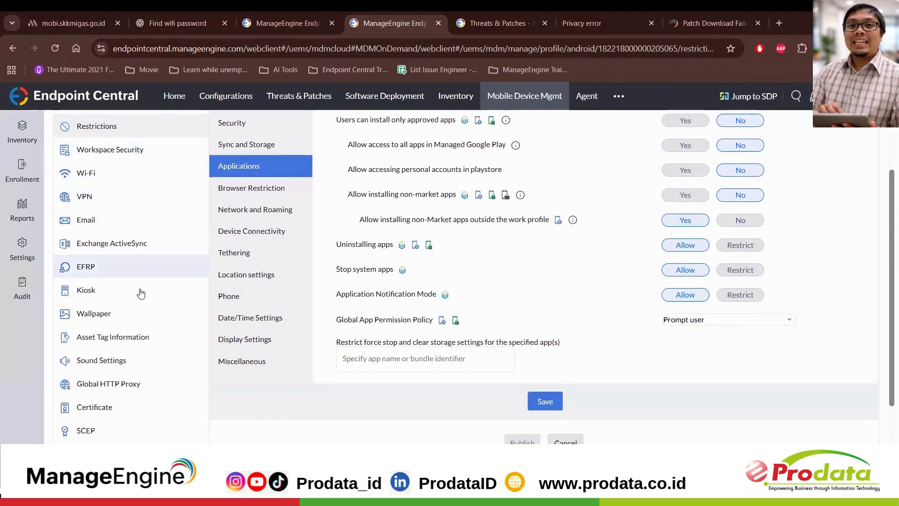
scroll(140, 294, up, 2)
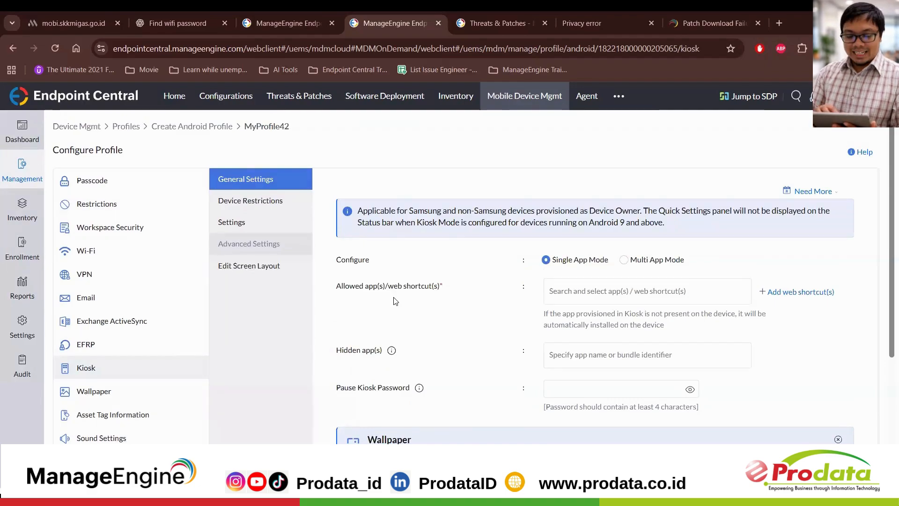
scroll(395, 301, down, 1)
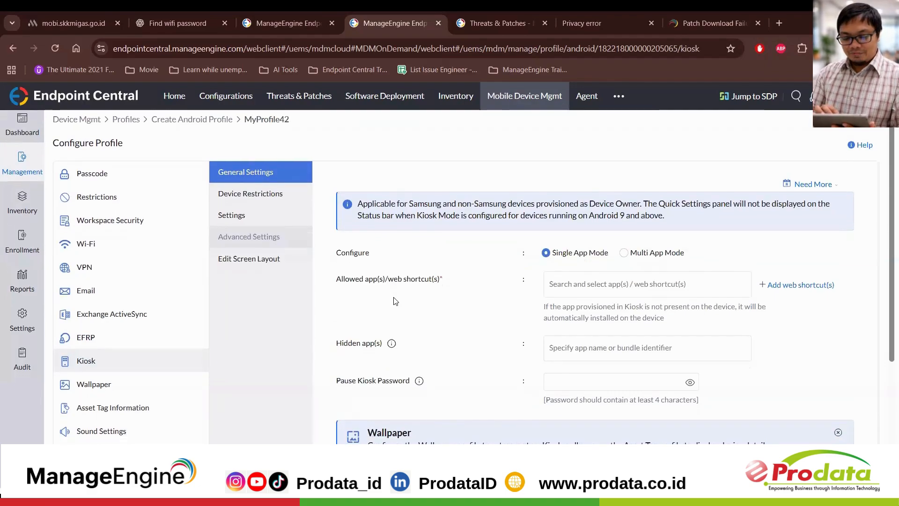
scroll(396, 301, down, 1)
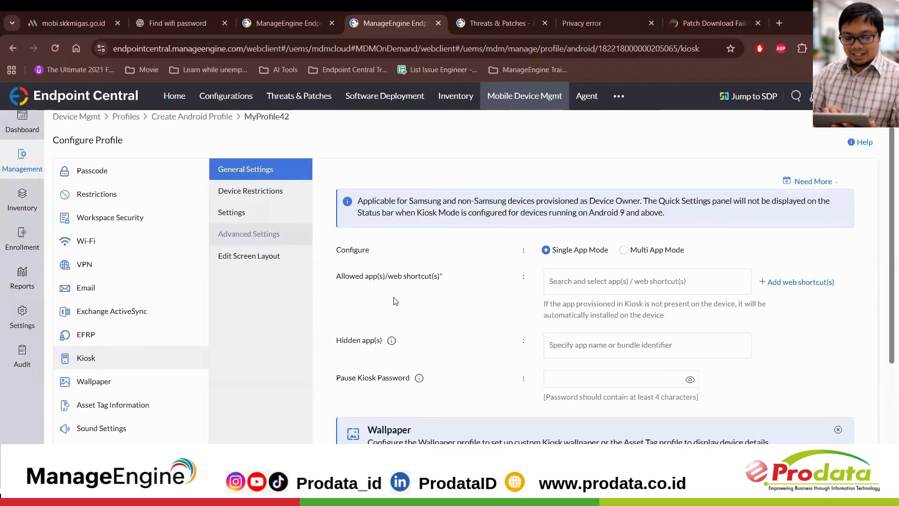
scroll(395, 301, down, 1)
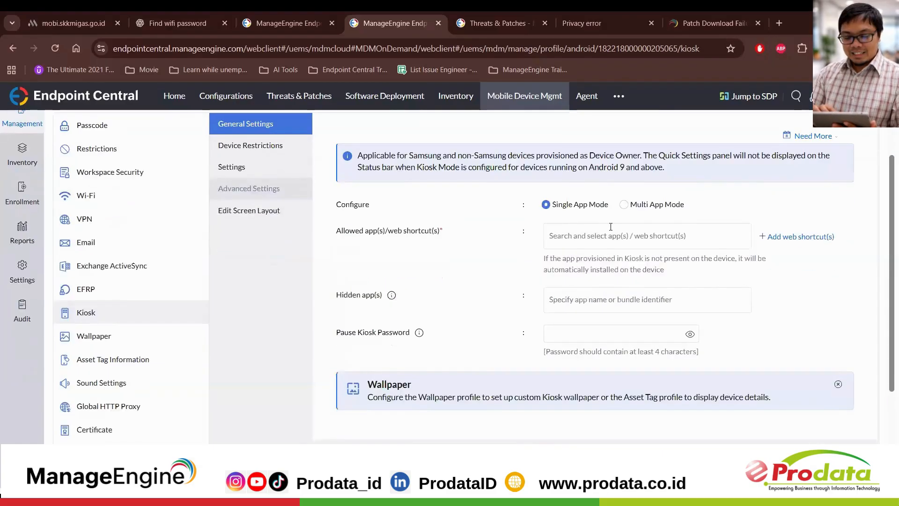
click(628, 207)
Step: Search the kiosk's allowed apps for "settings" and add the Pengaturan app
click(602, 226)
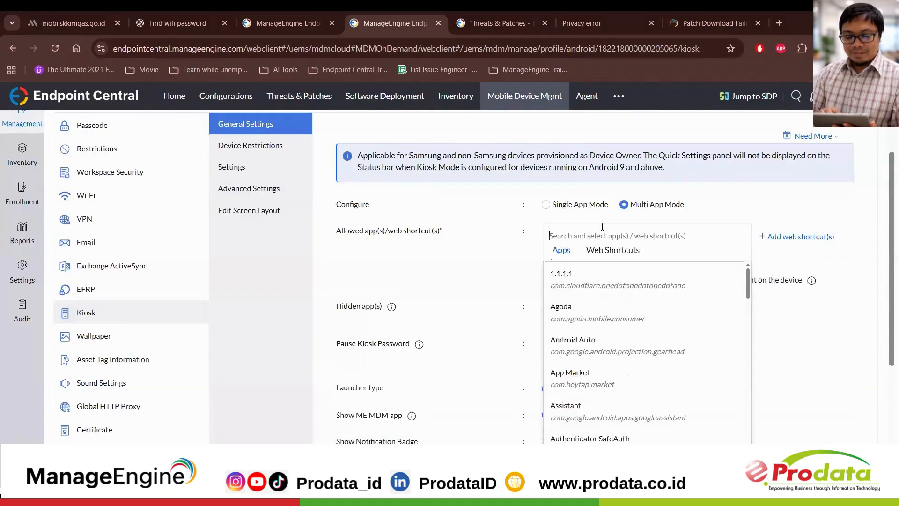
scroll(598, 391, down, 10)
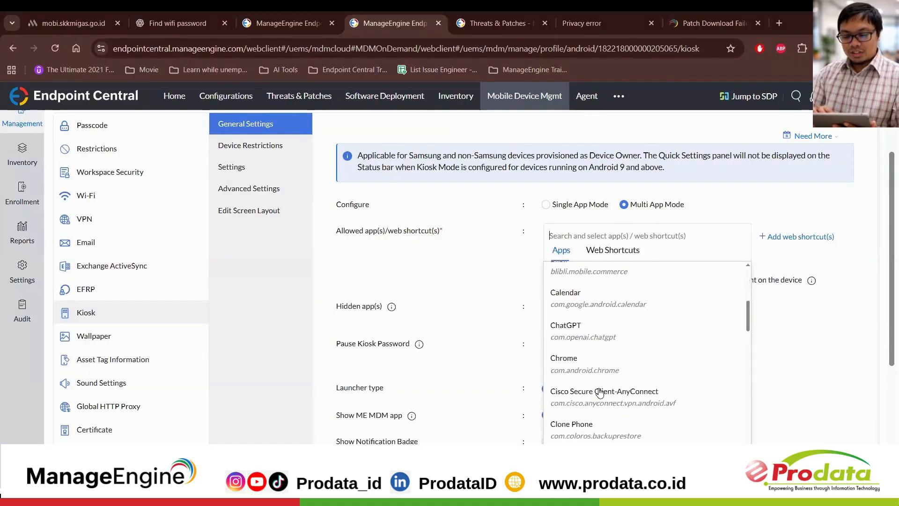
scroll(600, 392, down, 2)
scroll(600, 392, up, 12)
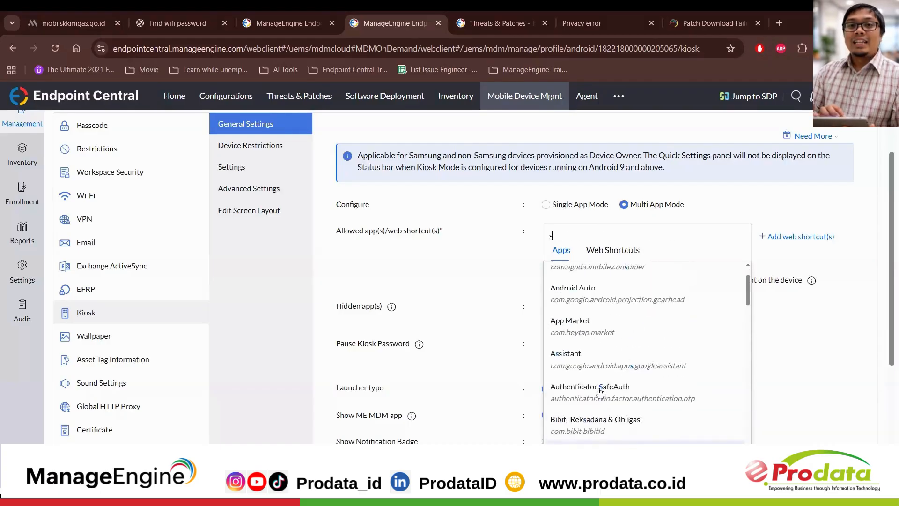
text(settings)
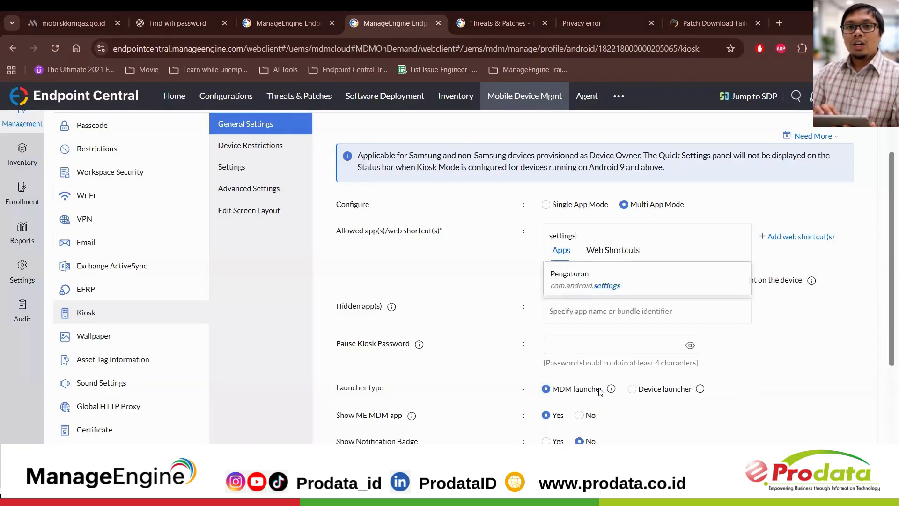
click(632, 278)
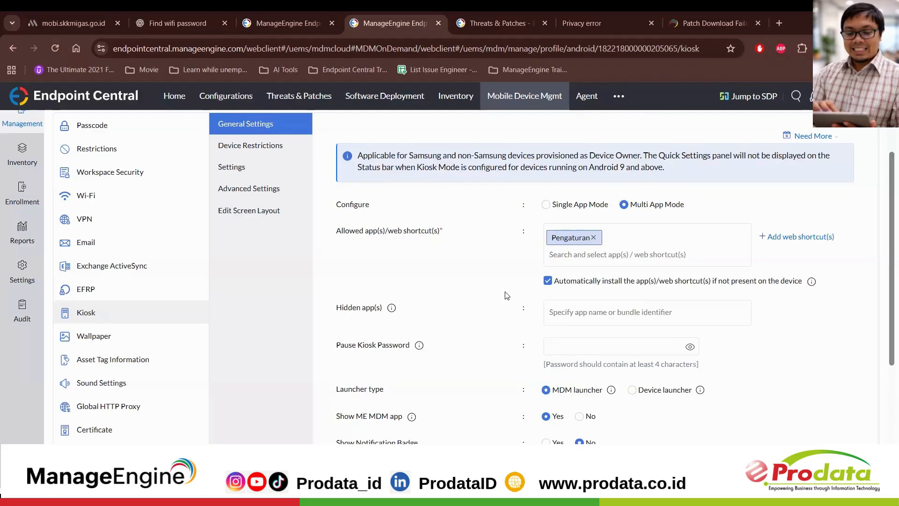
Step: Review the kiosk's general settings and device restrictions, and view the profile's Wallpaper policy
scroll(507, 295, down, 2)
scroll(507, 295, up, 2)
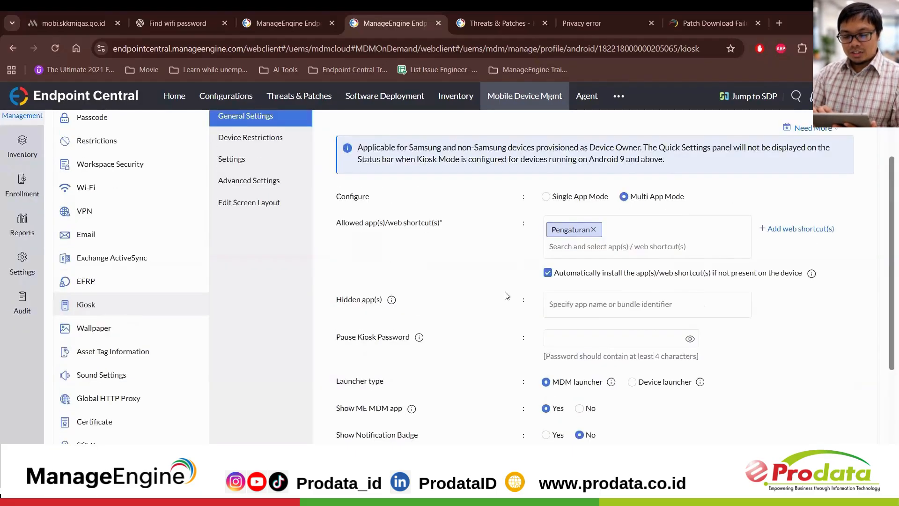
click(269, 148)
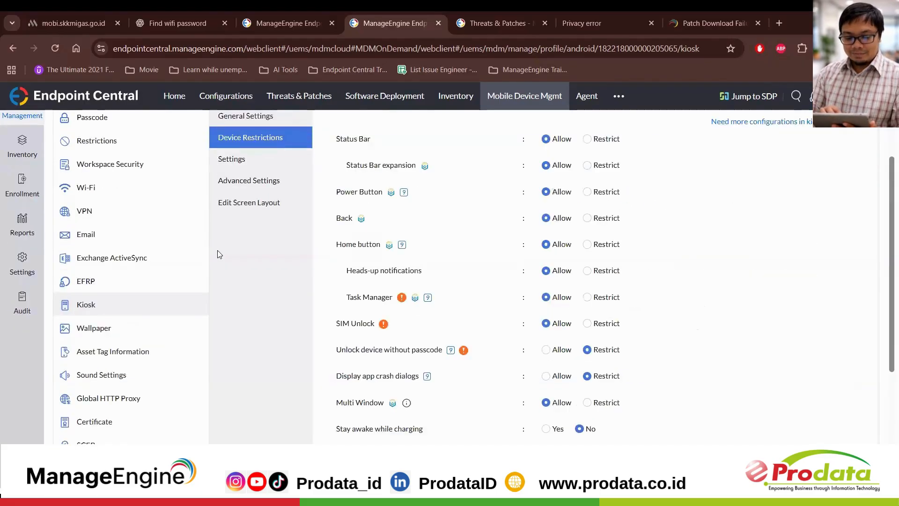
click(124, 334)
scroll(136, 337, down, 2)
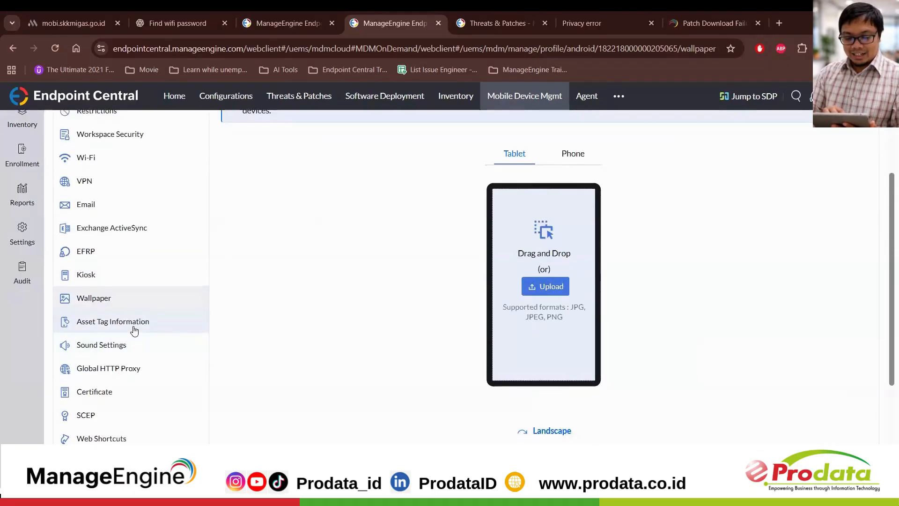
Step: Examine the Asset Tag Information policy, including the custom message and the device and user properties that can be displayed
click(135, 332)
scroll(241, 296, down, 4)
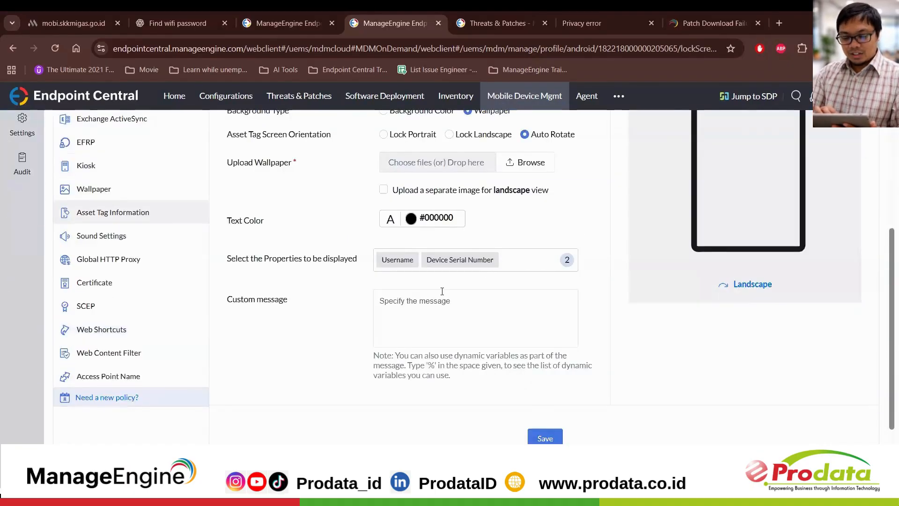
scroll(442, 290, up, 2)
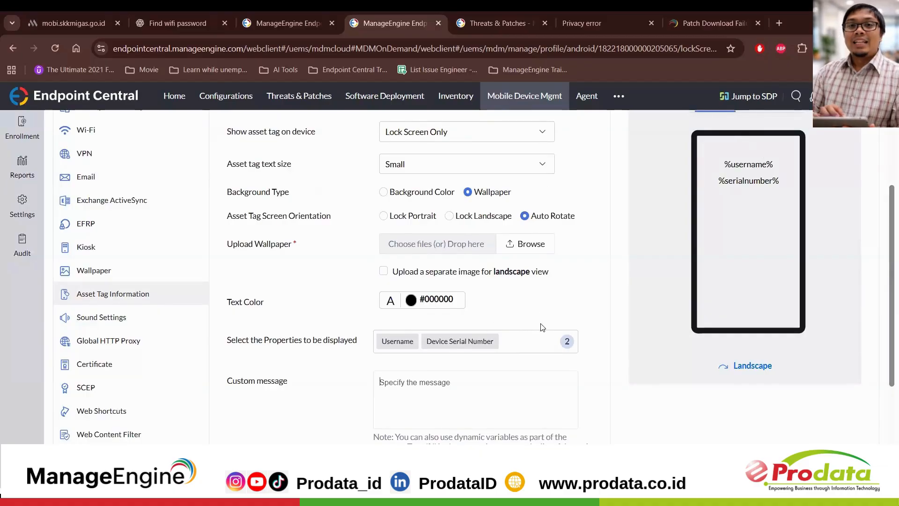
click(515, 346)
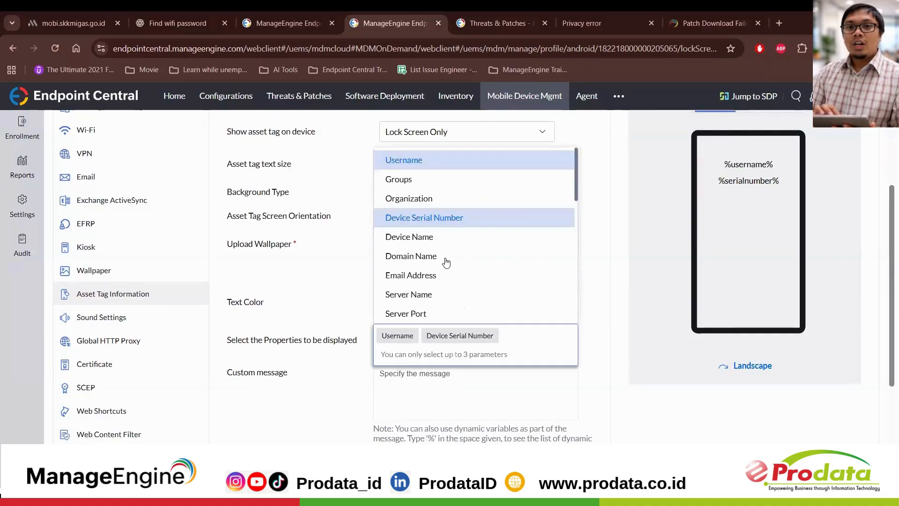
scroll(445, 263, down, 3)
scroll(445, 262, down, 3)
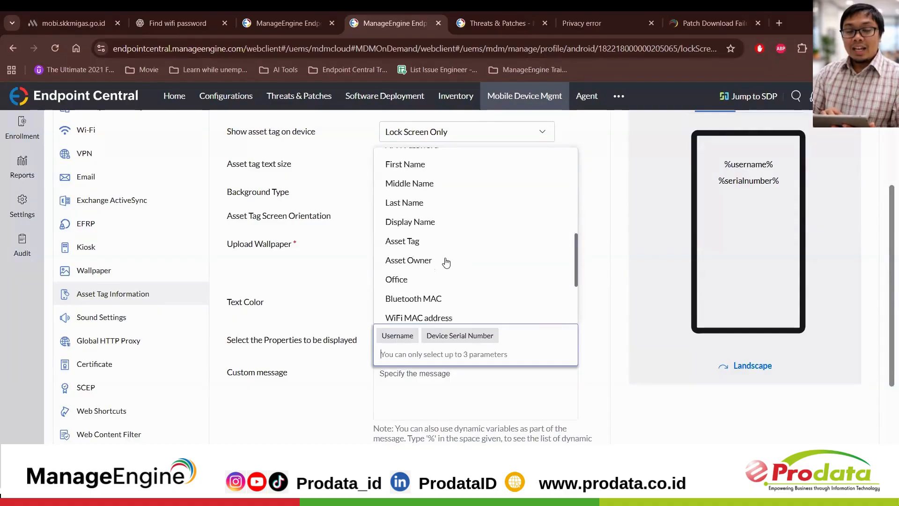
click(301, 373)
scroll(183, 305, down, 2)
scroll(182, 305, up, 5)
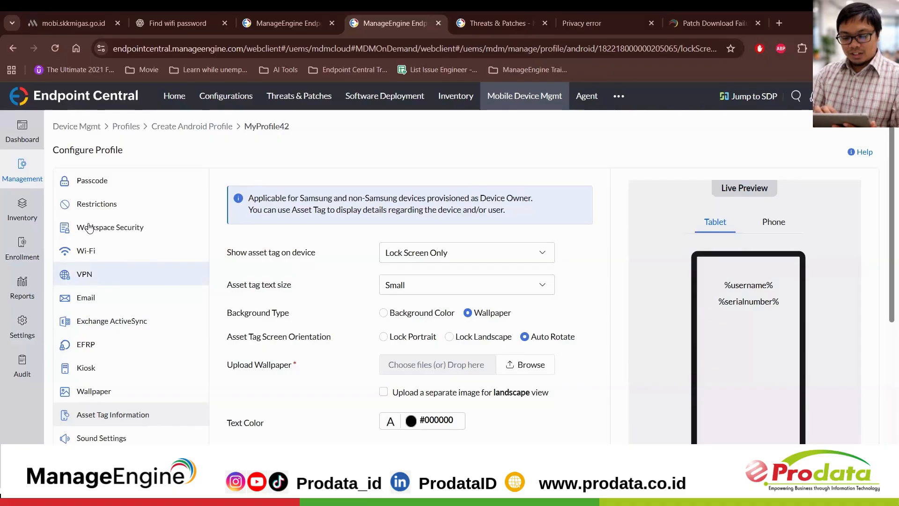
Step: Leave the profile for the App Repository and look through its app list and the Managed Google Play section
click(30, 187)
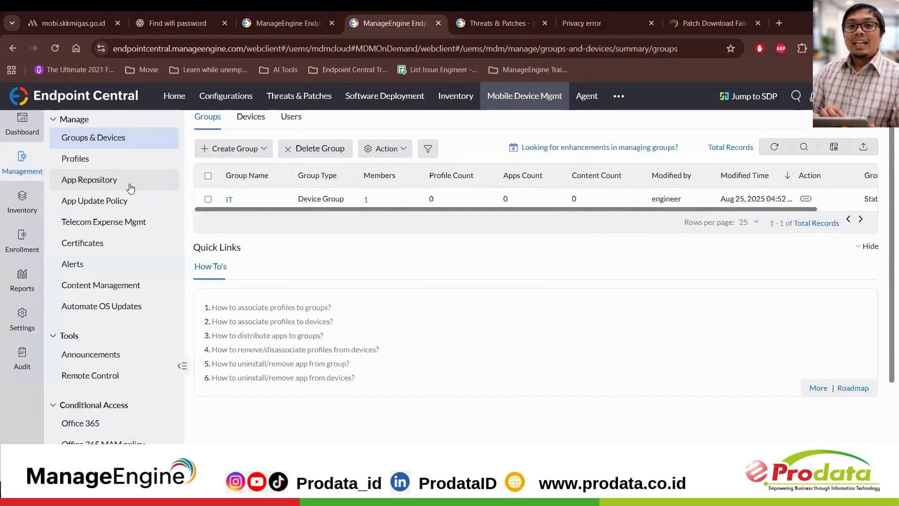
click(130, 188)
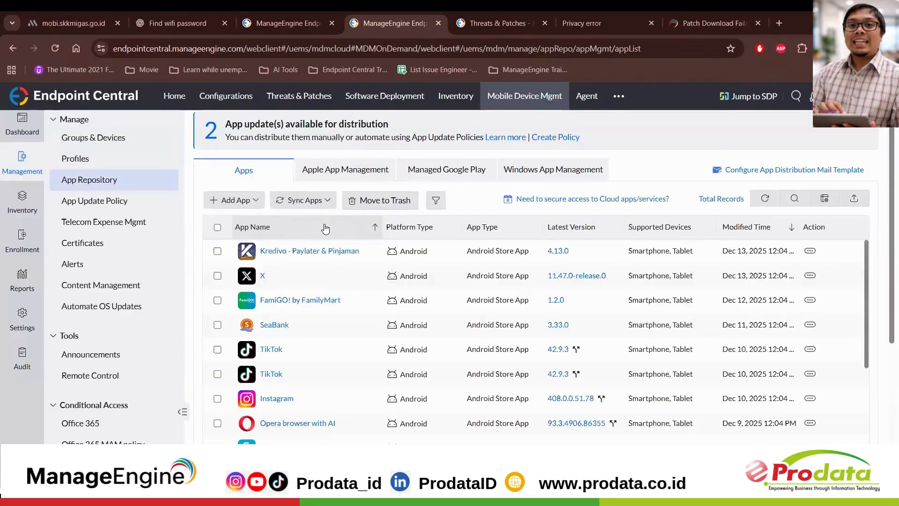
scroll(327, 304, down, 4)
scroll(326, 303, up, 4)
scroll(326, 302, down, 2)
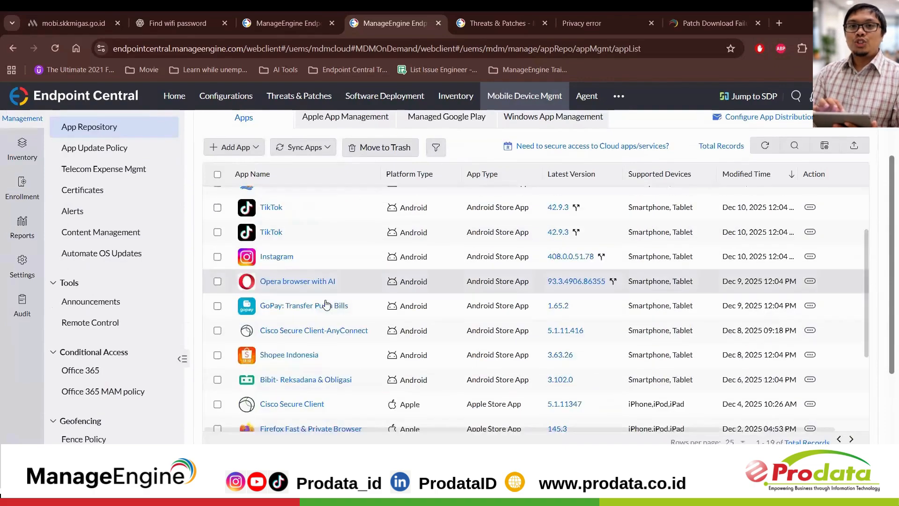
scroll(326, 302, up, 2)
click(464, 182)
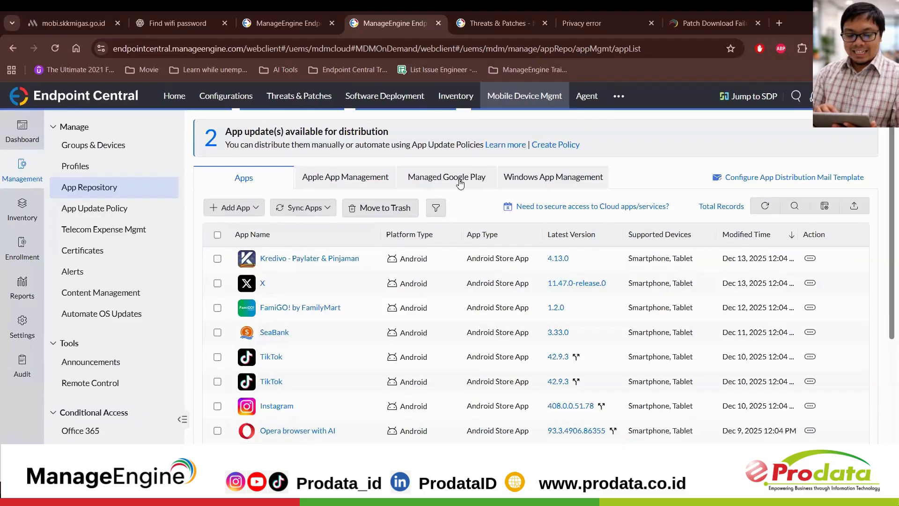
click(267, 186)
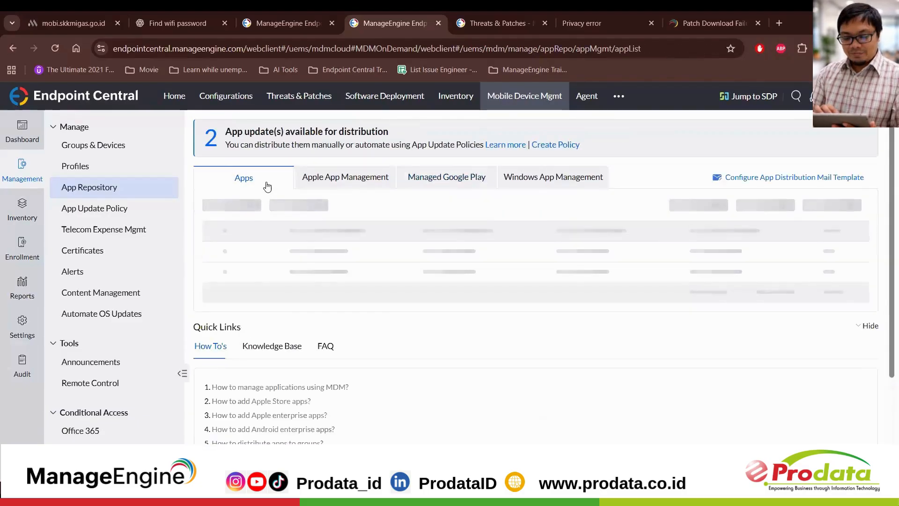
Step: Browse the Google Play catalogue for adding Play Store apps, and close it without selecting any app
click(250, 207)
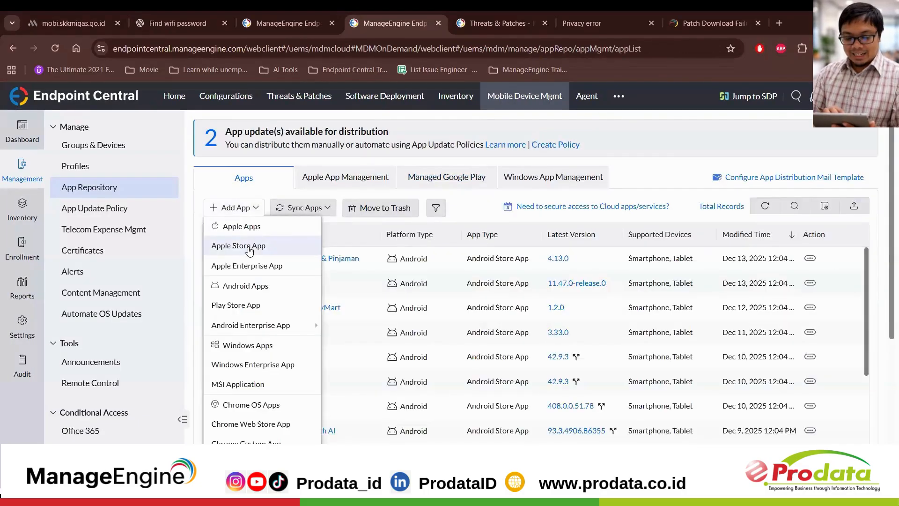
drag(251, 247, 265, 307)
click(237, 207)
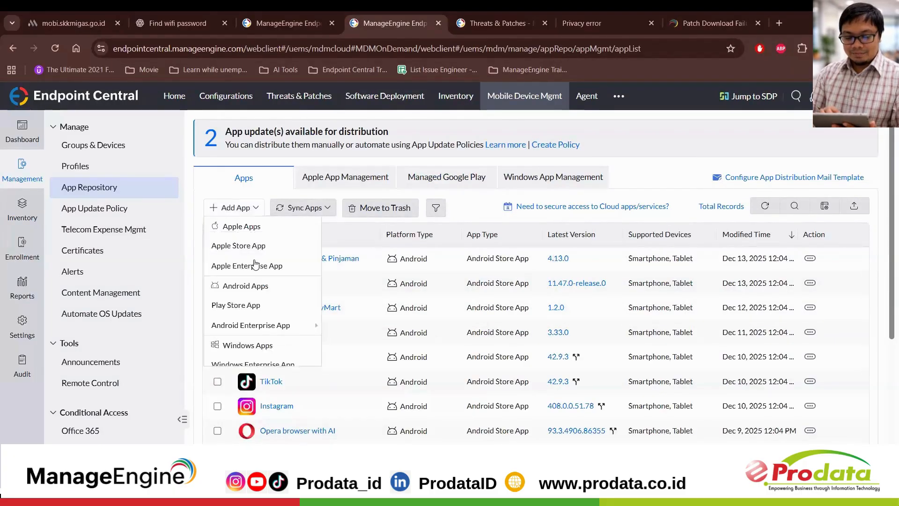
click(265, 307)
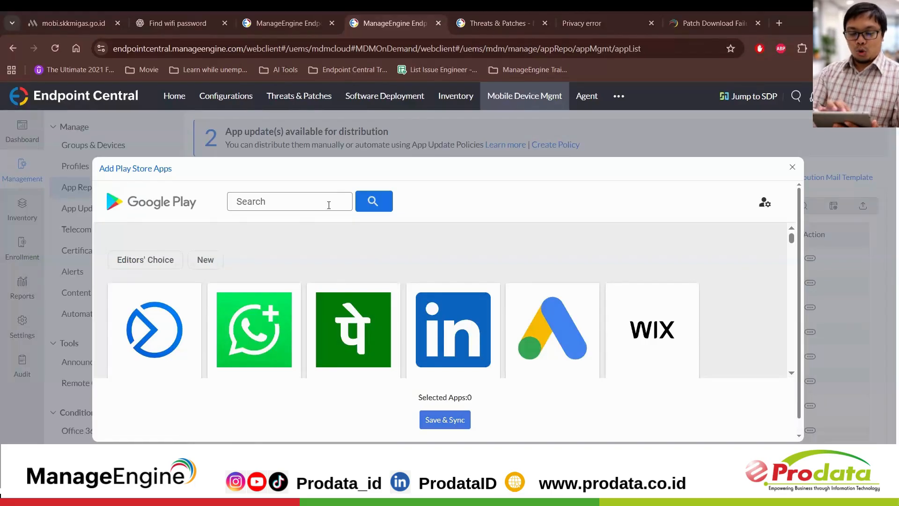
scroll(457, 237, down, 4)
scroll(457, 236, down, 3)
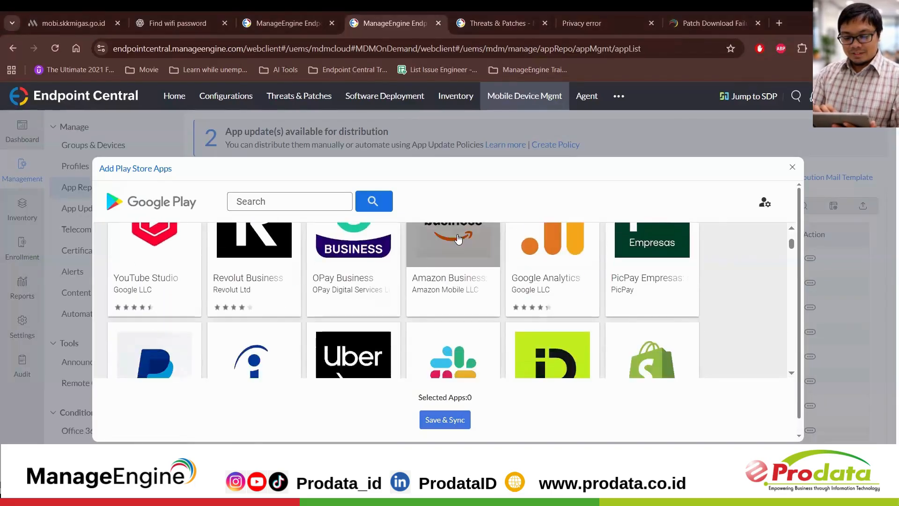
click(300, 199)
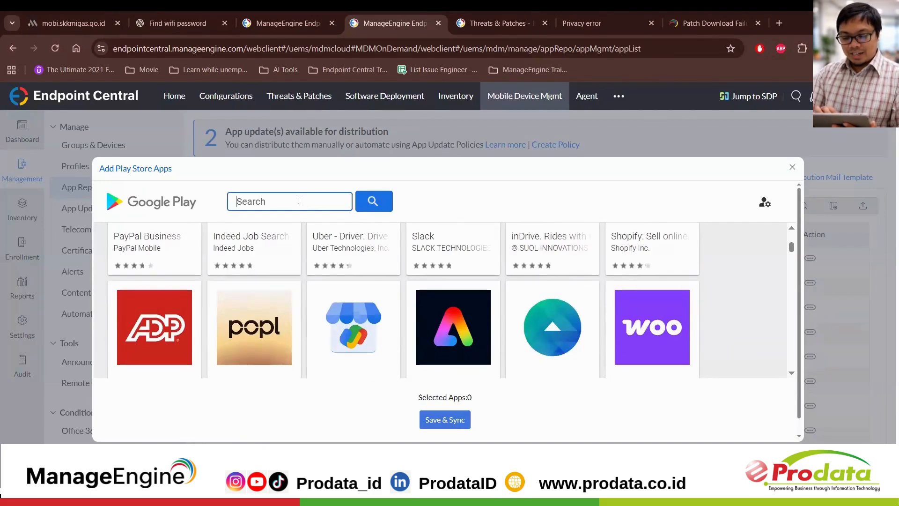
click(792, 167)
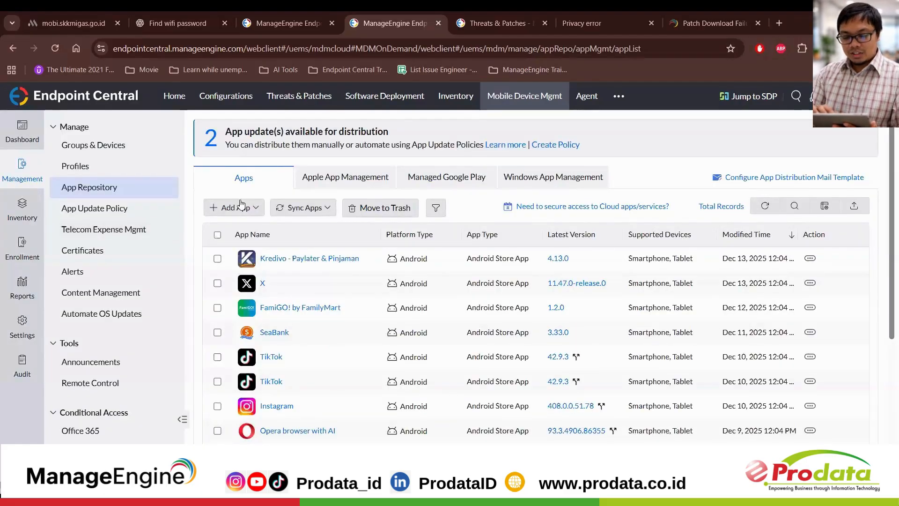
Step: View the upload options for a self-hosted Android enterprise app, and cancel without uploading a file
click(238, 207)
mouse_move(315, 324)
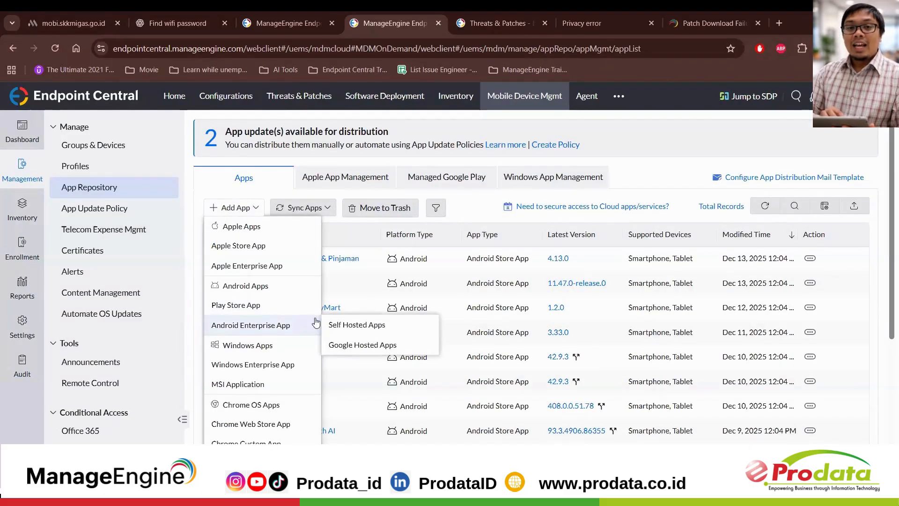
click(342, 324)
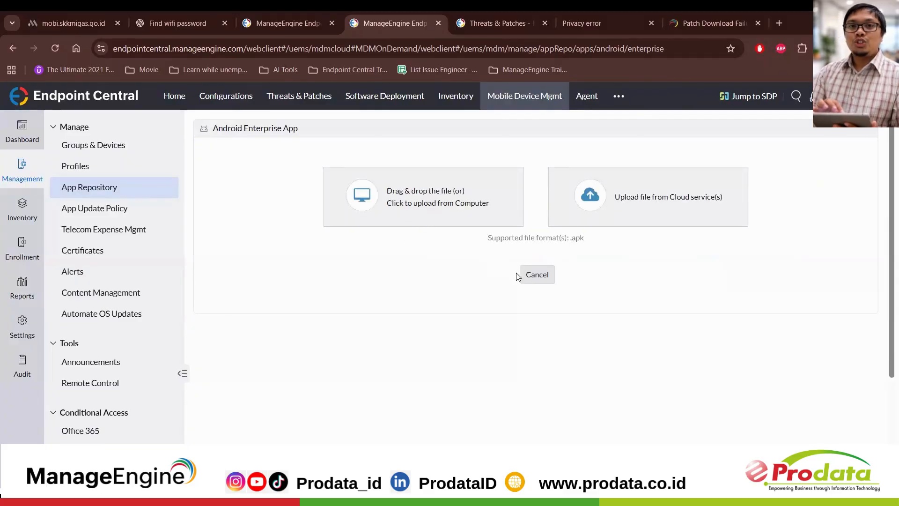
click(530, 276)
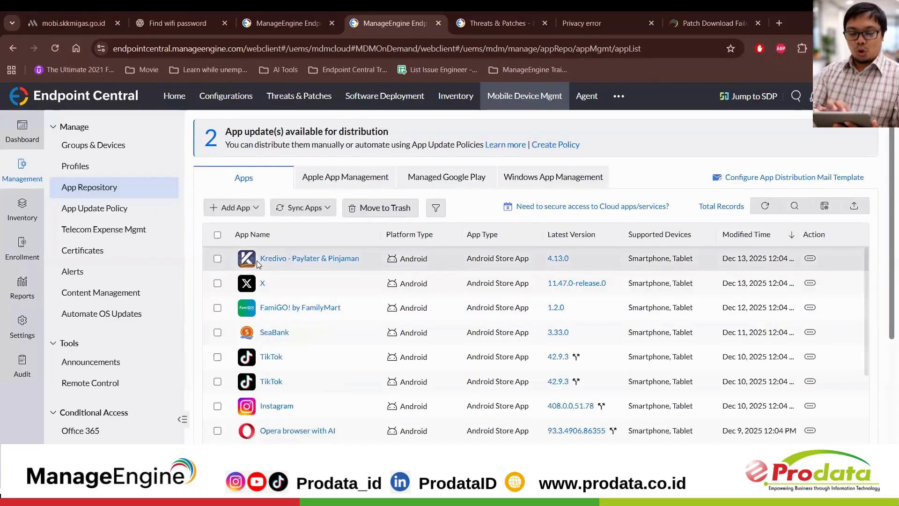
Step: Open the dialog for adding Google-hosted private Android enterprise apps, and close it without selecting an app
click(235, 207)
mouse_move(291, 326)
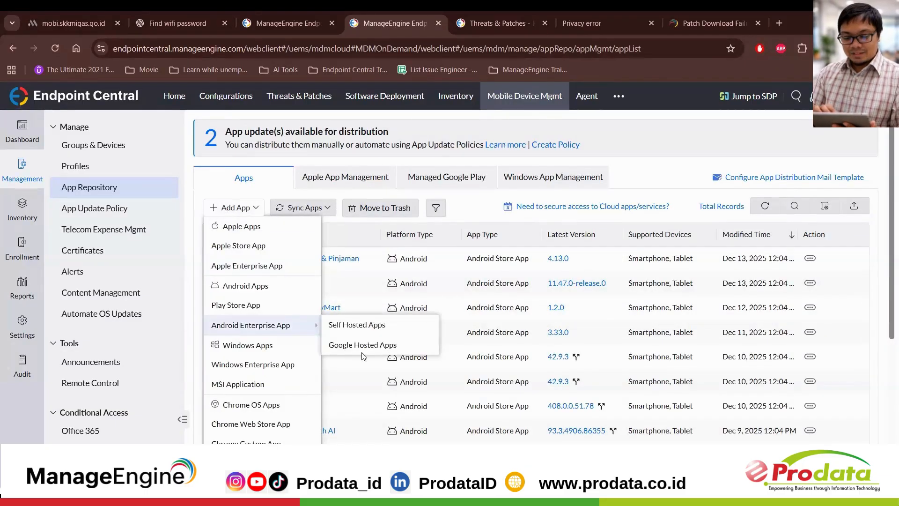
click(307, 328)
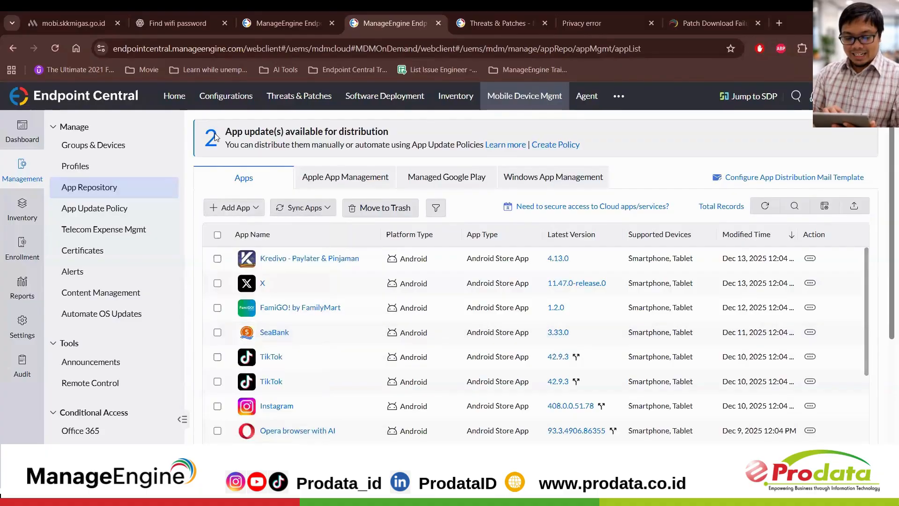
click(229, 208)
mouse_move(288, 324)
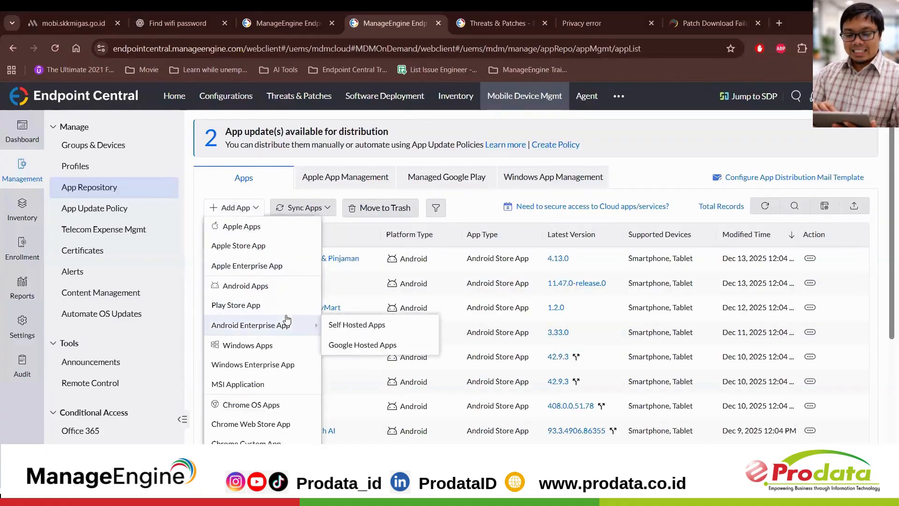
click(347, 346)
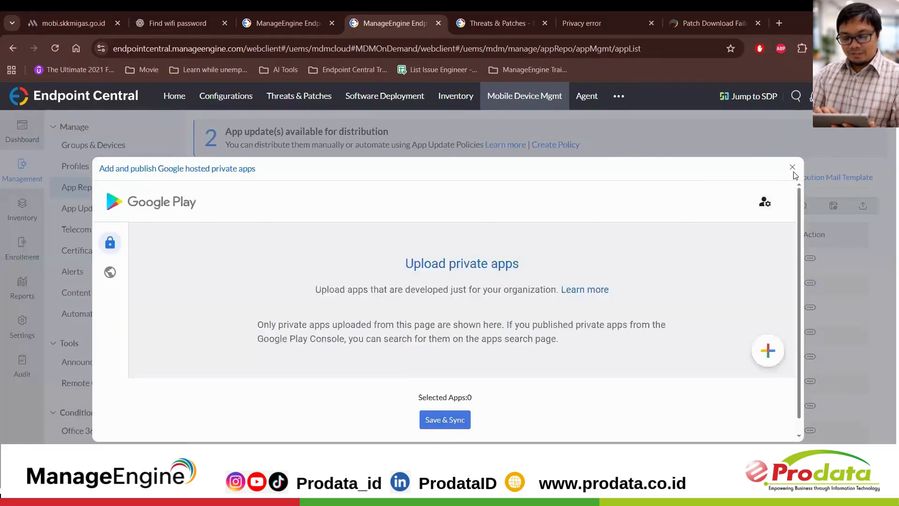
click(792, 168)
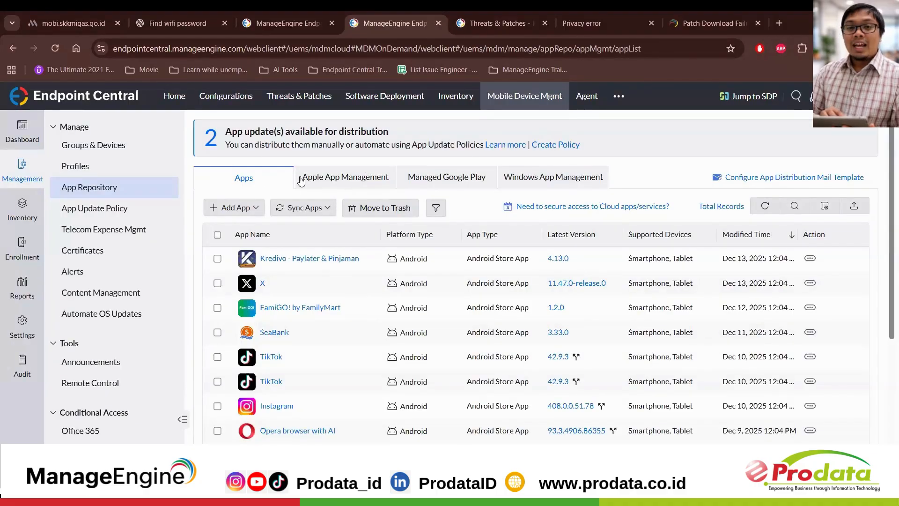
Step: Start adding an Apple Store app and set the store country to Indonesia
click(241, 208)
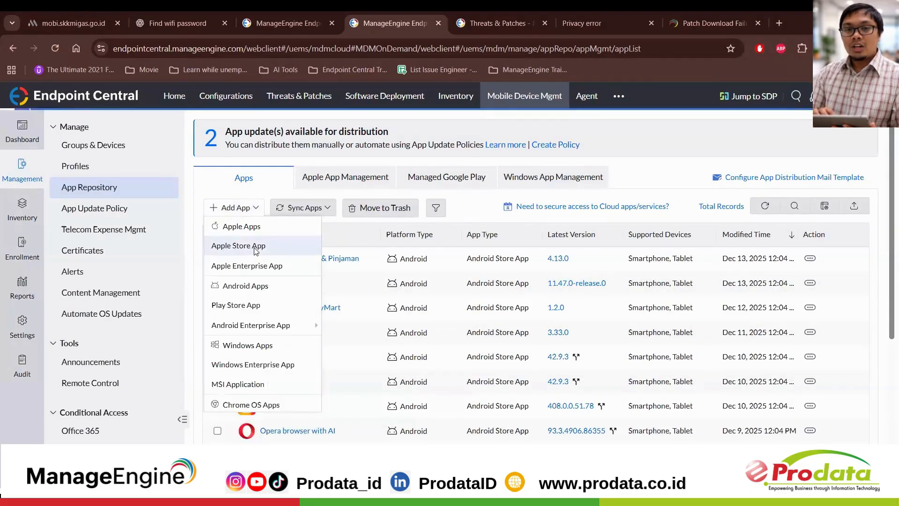
click(255, 248)
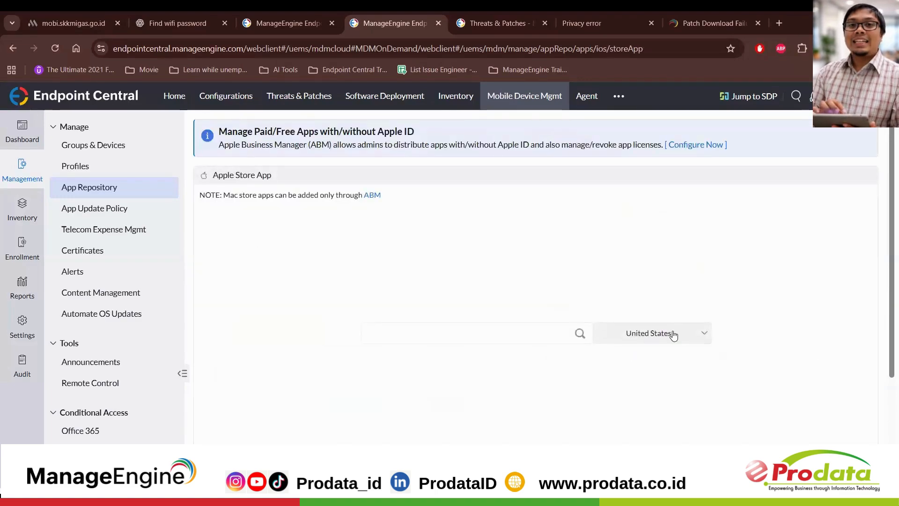
click(678, 334)
text(in)
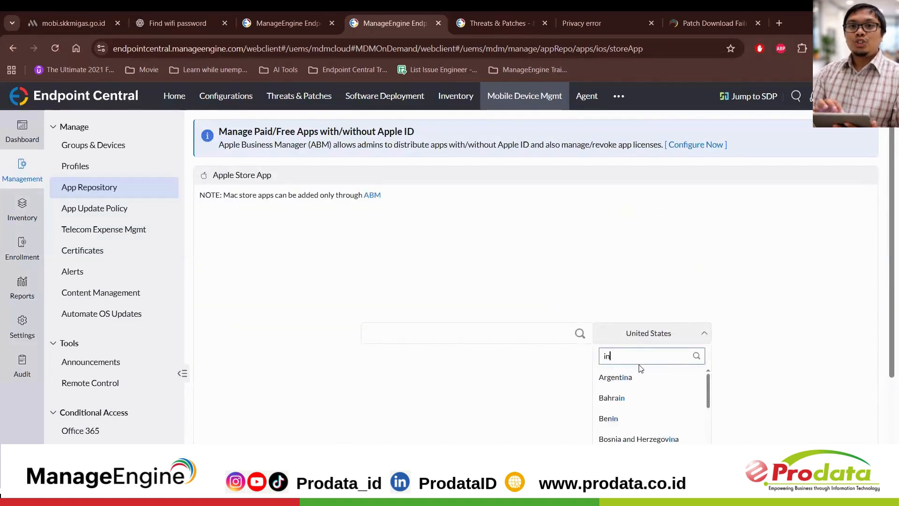
text(donesia)
click(638, 377)
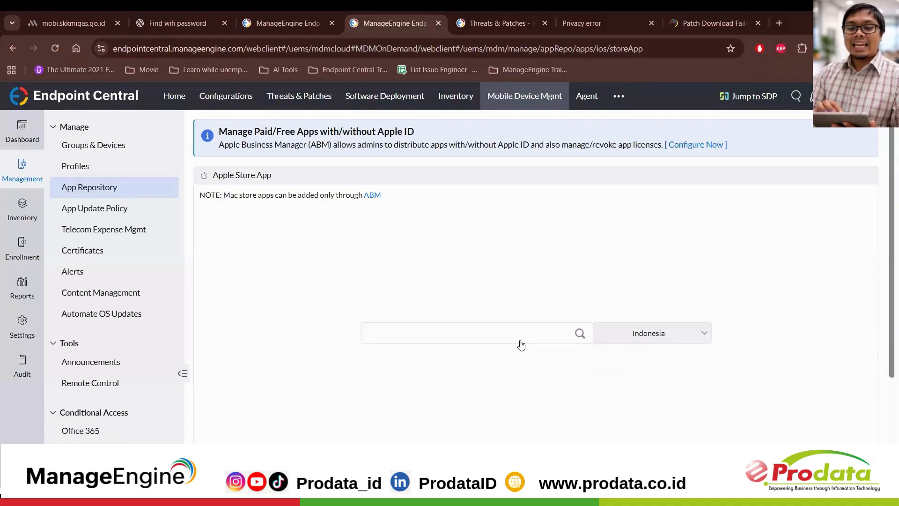
Step: Search the Apple Store apps for "tiktok" and clear the search text
click(520, 339)
text(tiktok)
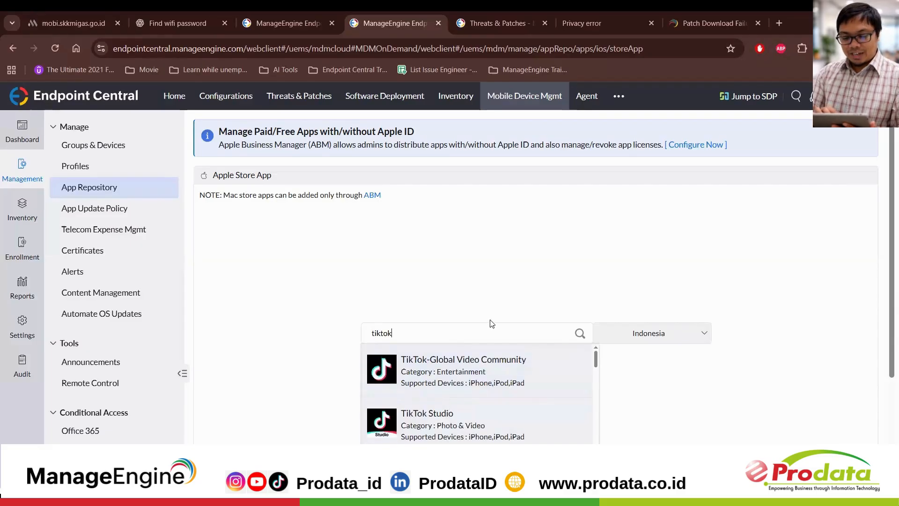
key(BackSpace)
key(BackSpace)
key(BackSpace)
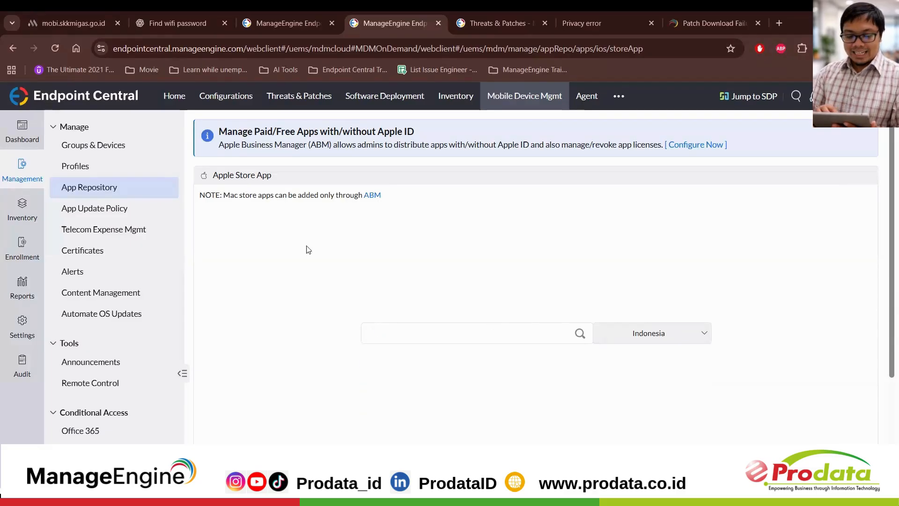
Step: Look over the App Repository's app list and open a new app update policy to view its settings
click(142, 192)
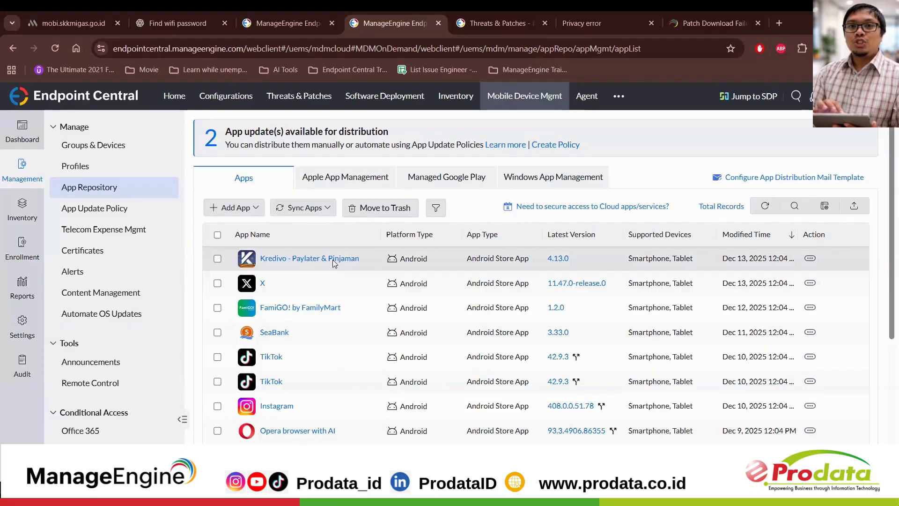
scroll(313, 355, down, 1)
scroll(314, 355, up, 1)
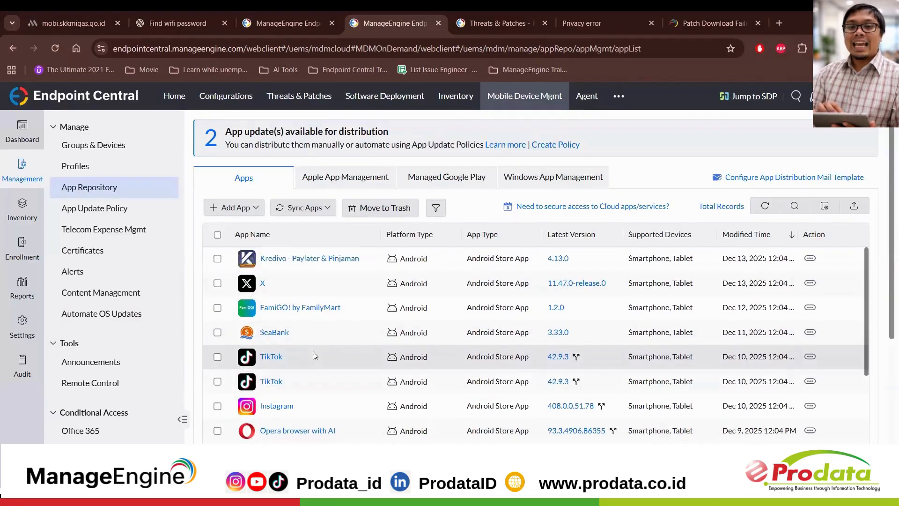
click(131, 211)
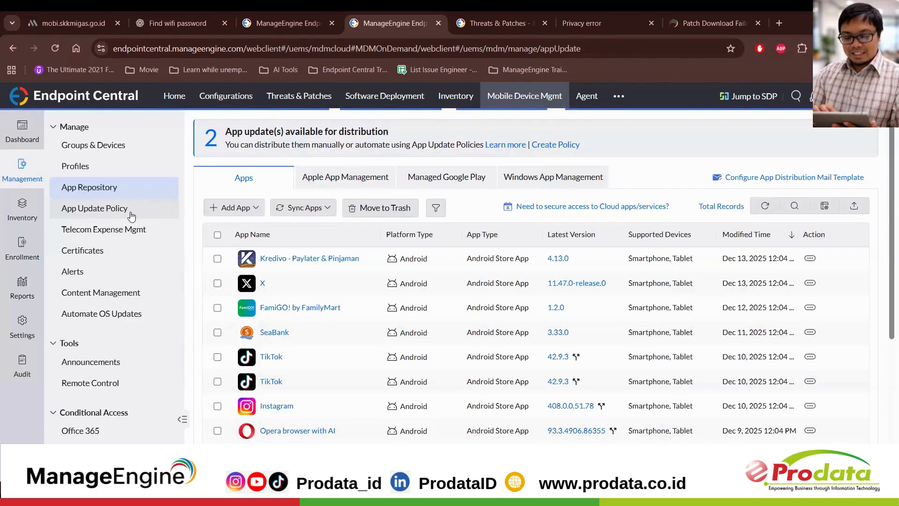
click(372, 304)
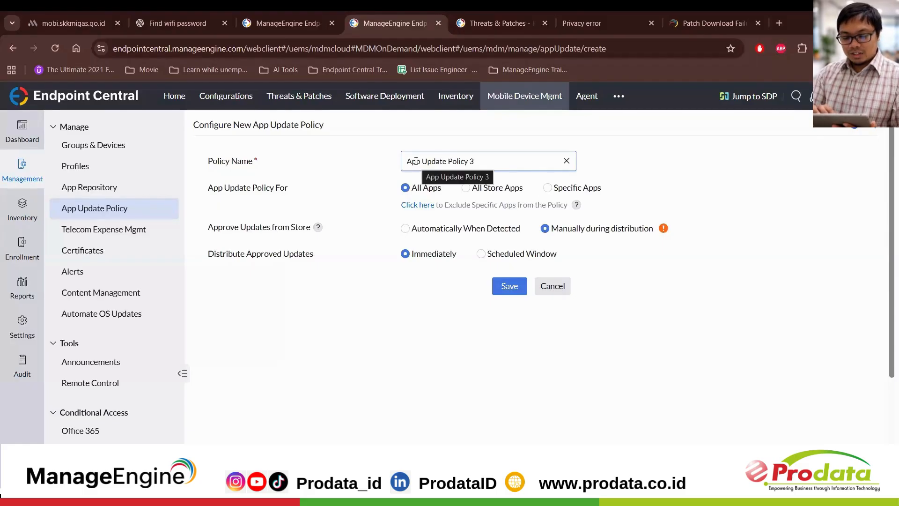
Step: Start a new telecom expense policy and enable a data usage limit of 2 GB per cycle
click(131, 239)
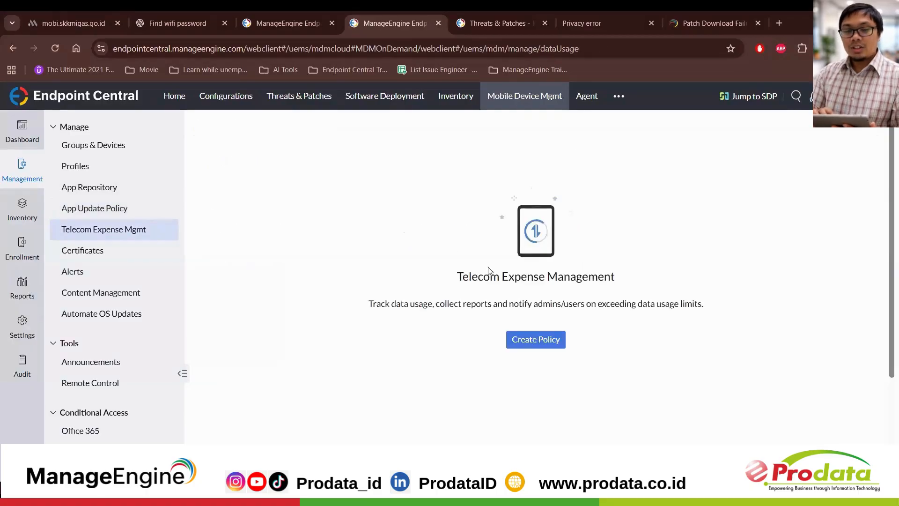
click(534, 341)
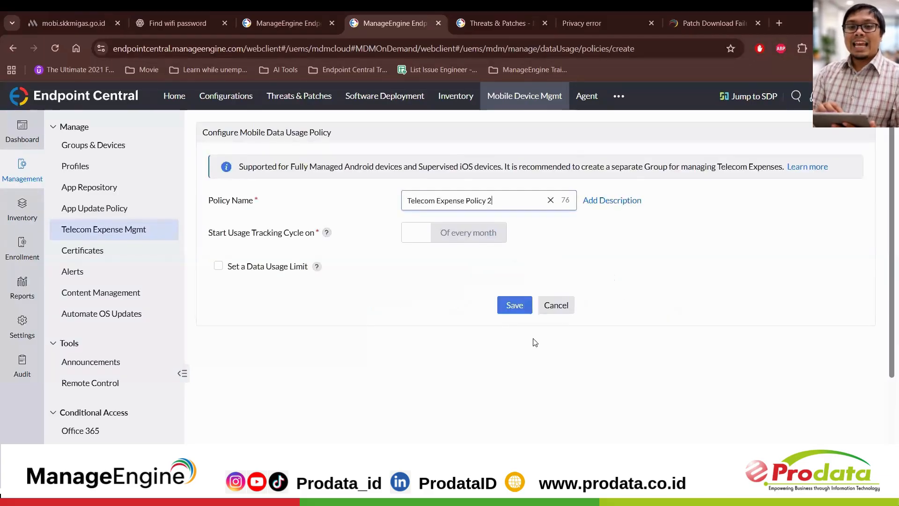
click(414, 232)
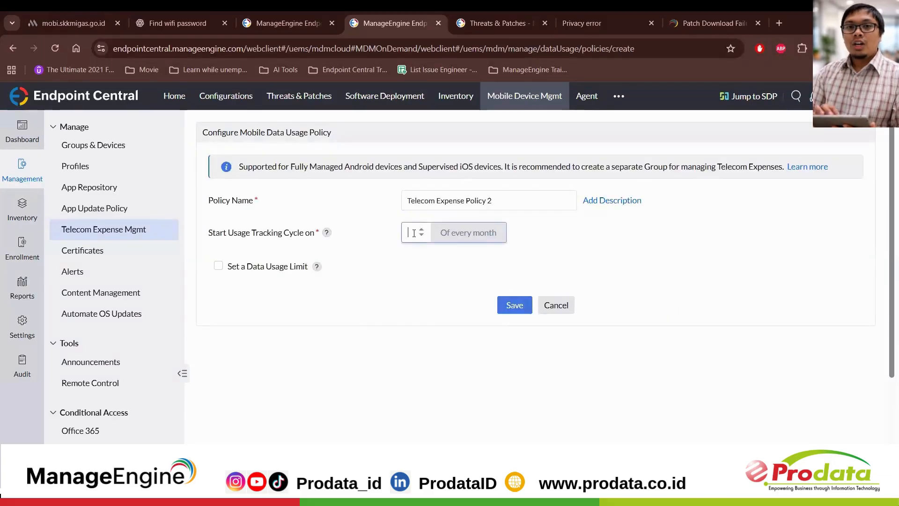
click(235, 266)
click(434, 258)
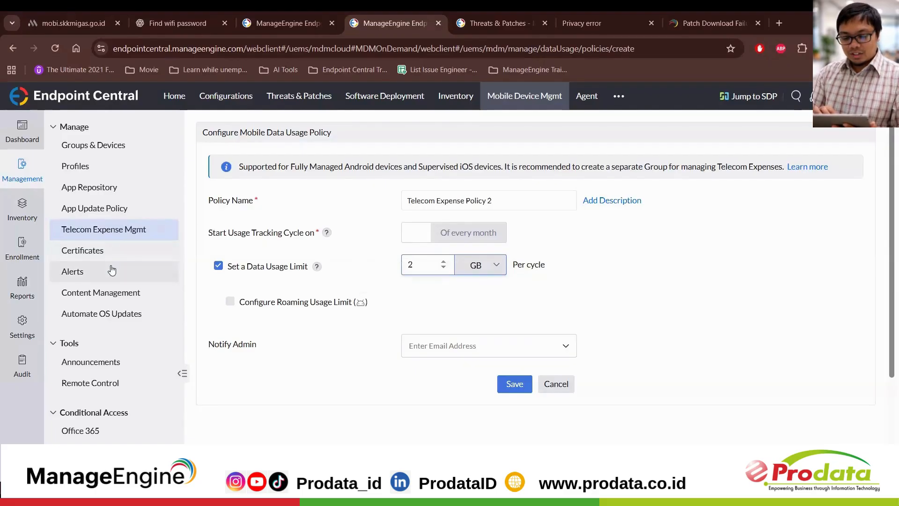
Step: View the Certificates page and open the configuration of a new alerts policy
click(117, 249)
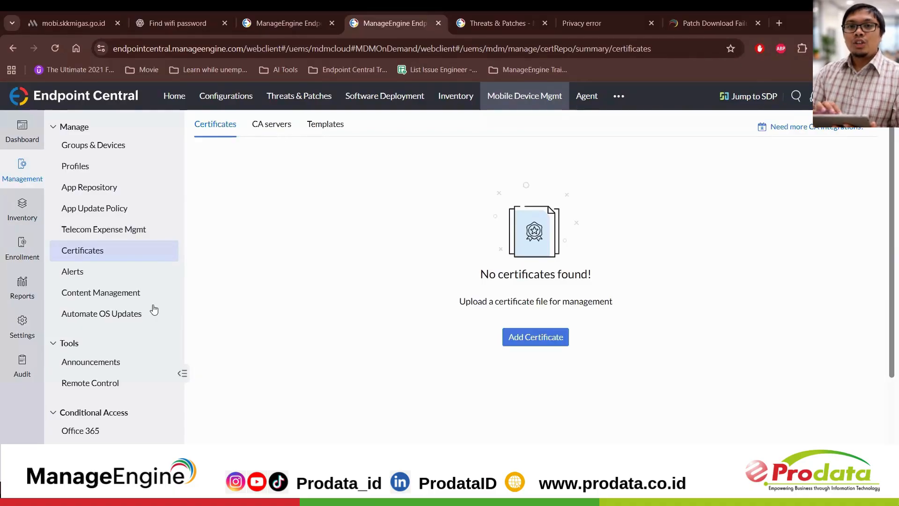
click(132, 276)
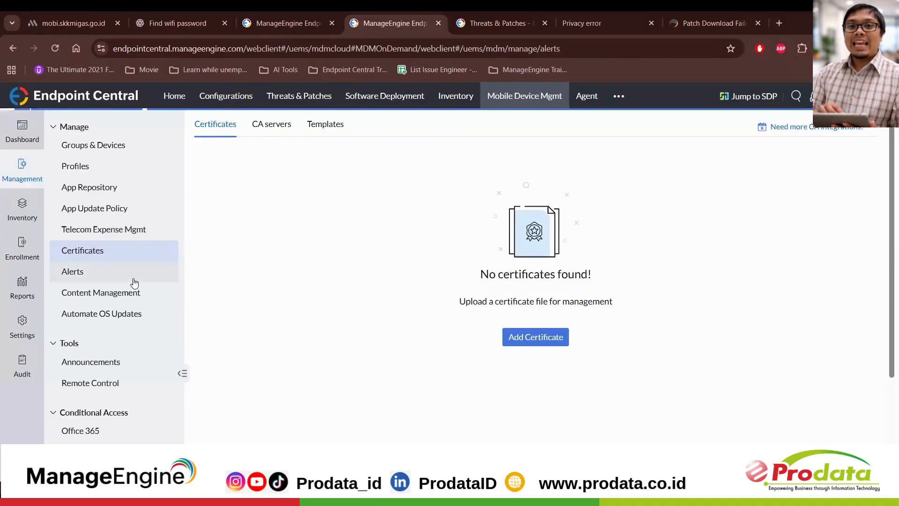
click(331, 319)
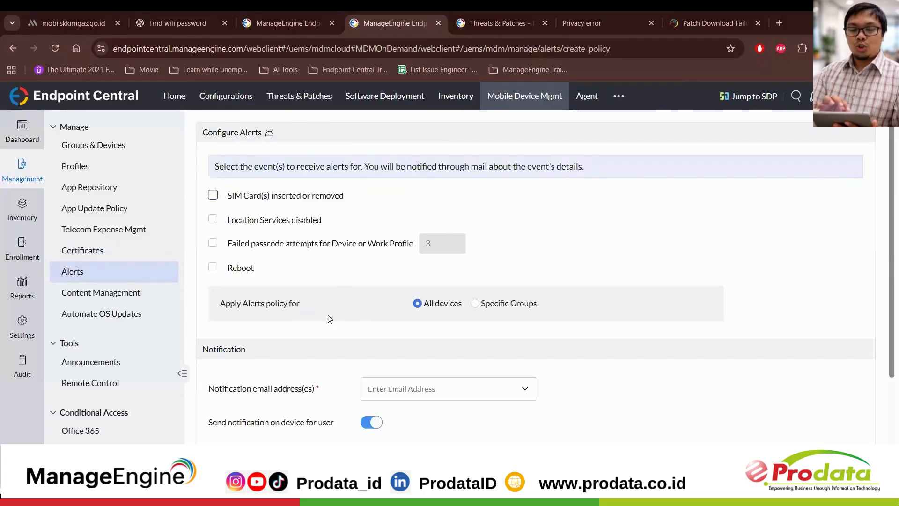
Step: Enable and disable again the alerts for SIM cards inserted or removed and for location services disabled
click(214, 197)
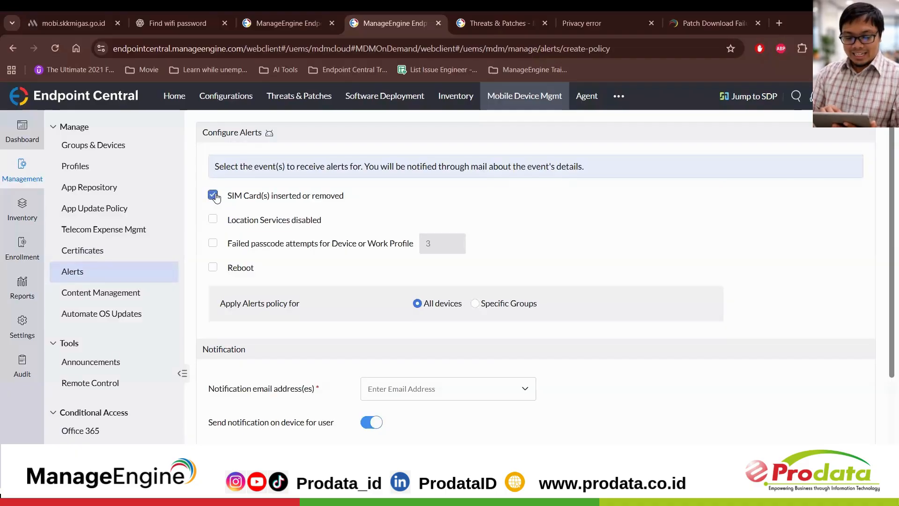
click(215, 196)
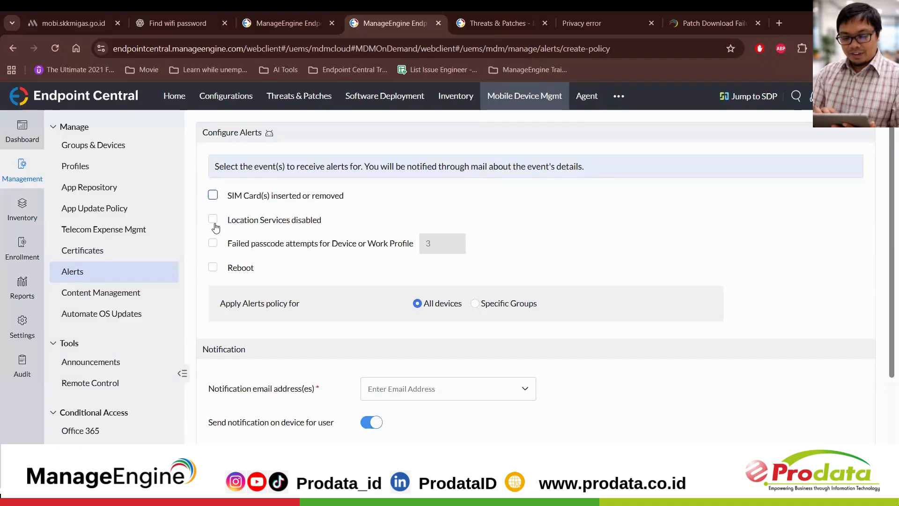
click(215, 223)
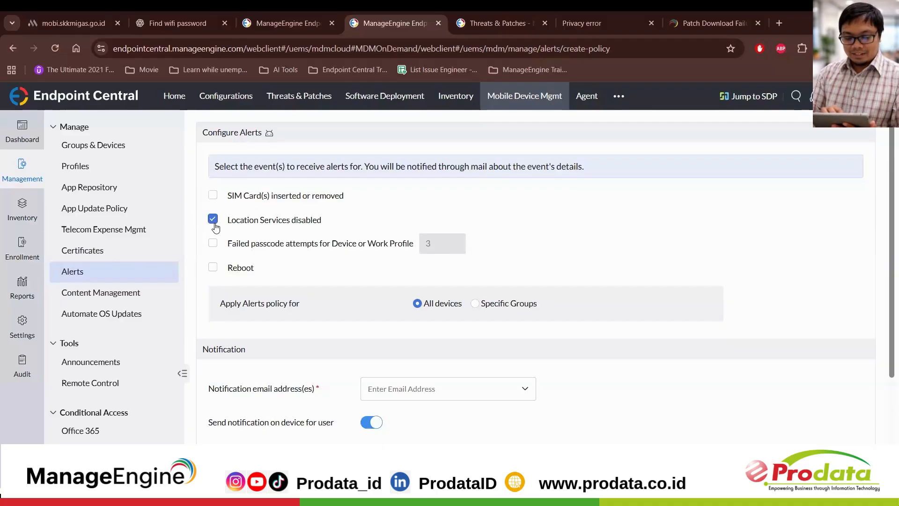
click(214, 224)
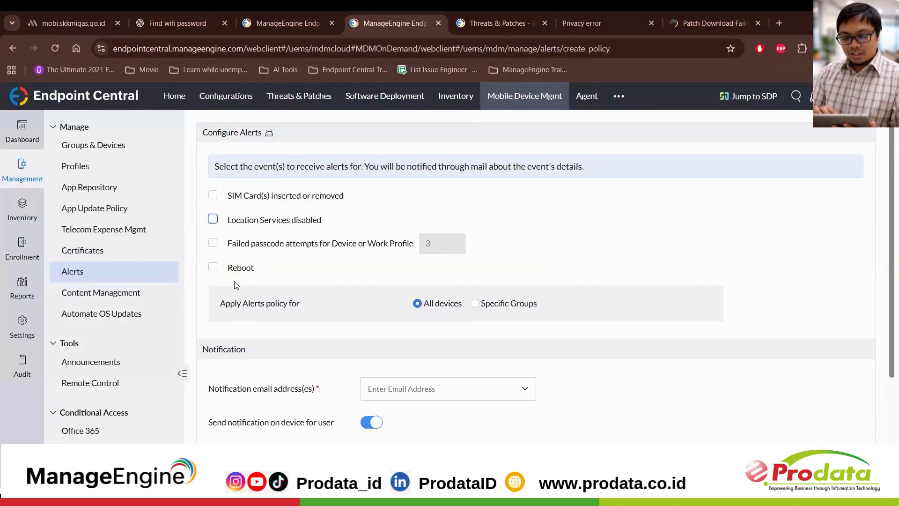
Step: Enable and disable again the Reboot alert, and check the notification email address field without filling it in
scroll(215, 263, down, 1)
click(215, 242)
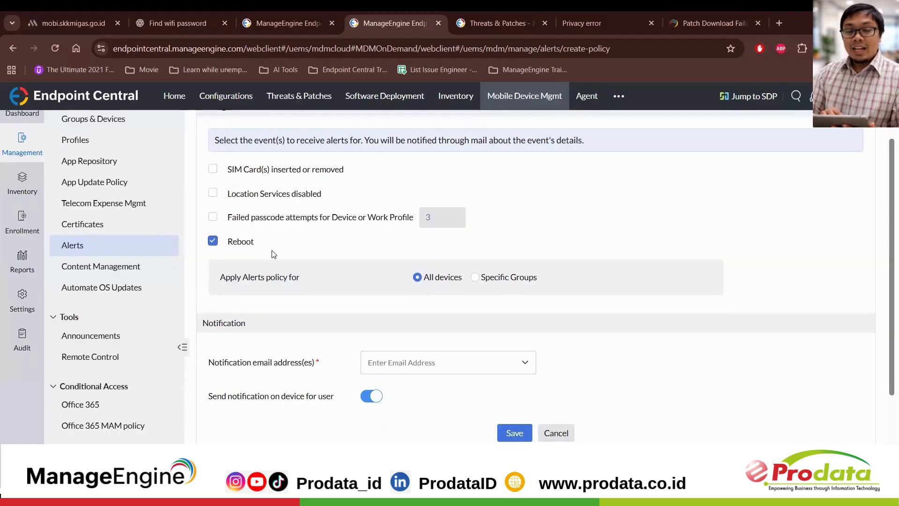
click(213, 240)
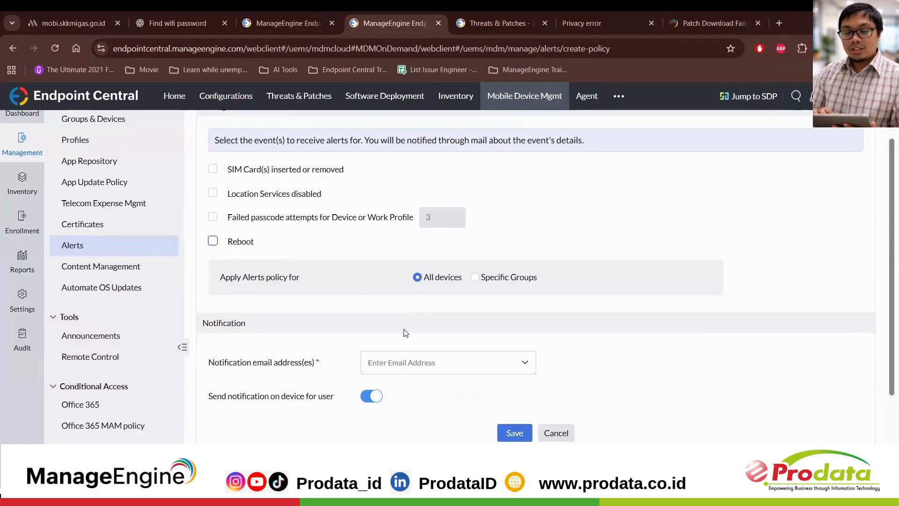
click(407, 360)
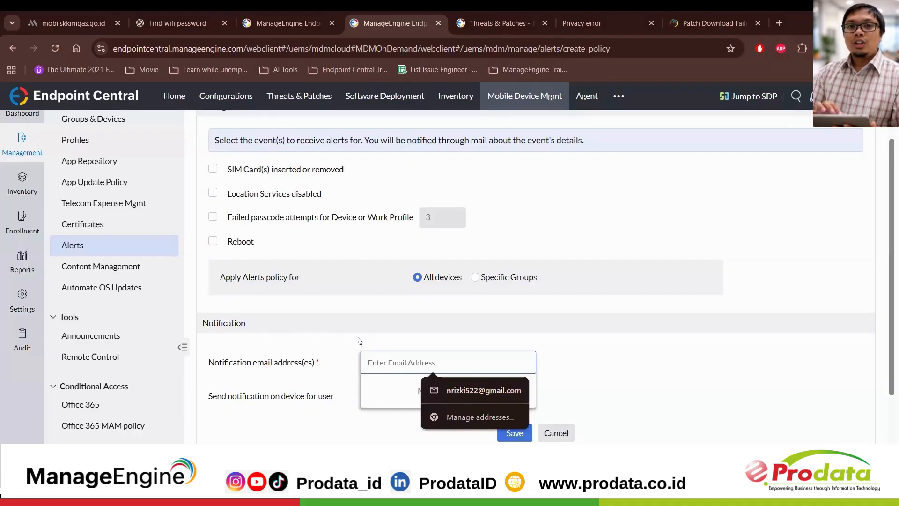
click(317, 315)
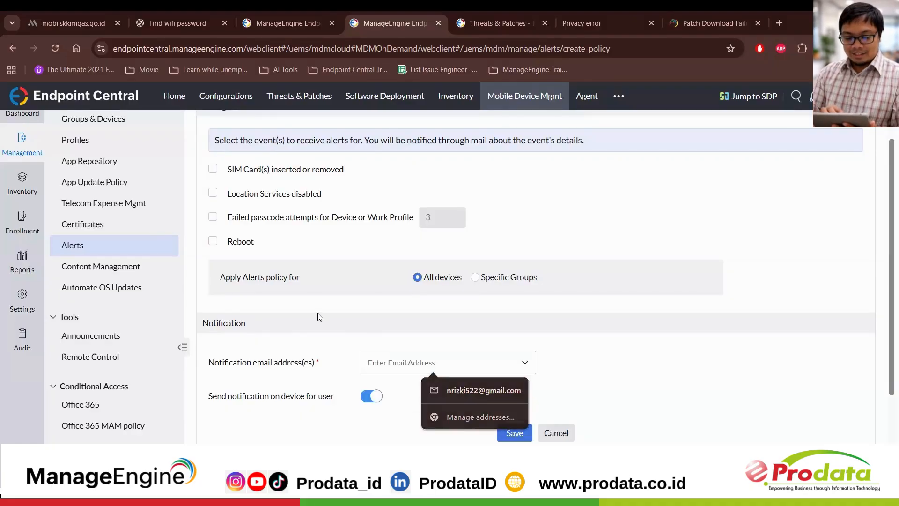
Step: View the Content Management list and open the form for adding content to check its supported files and maximum file size
click(116, 272)
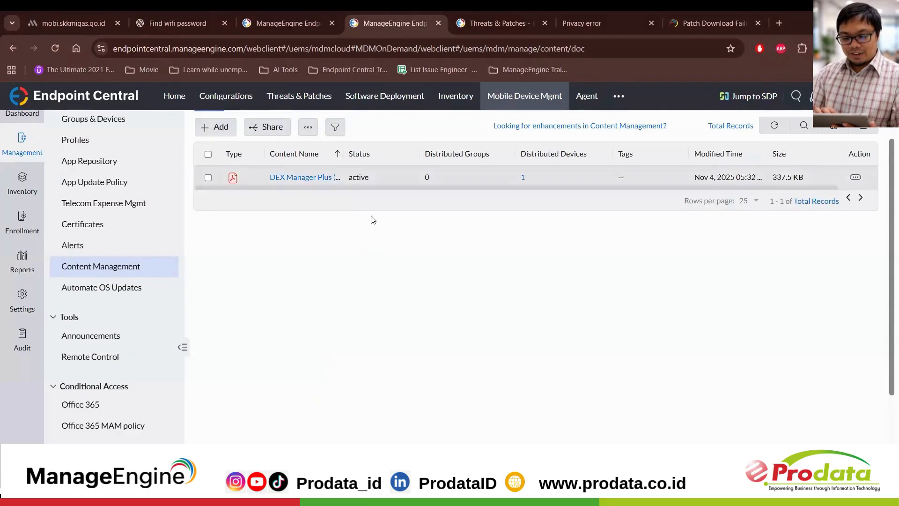
scroll(373, 219, up, 1)
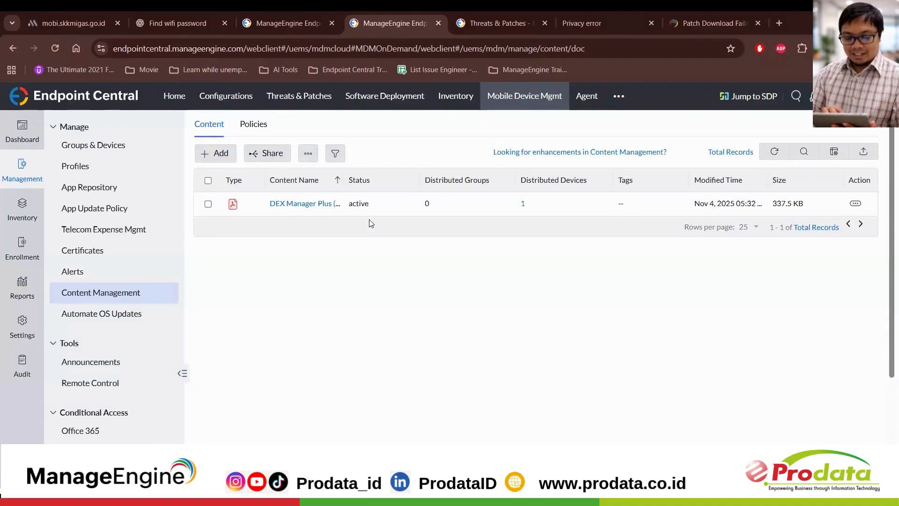
click(219, 153)
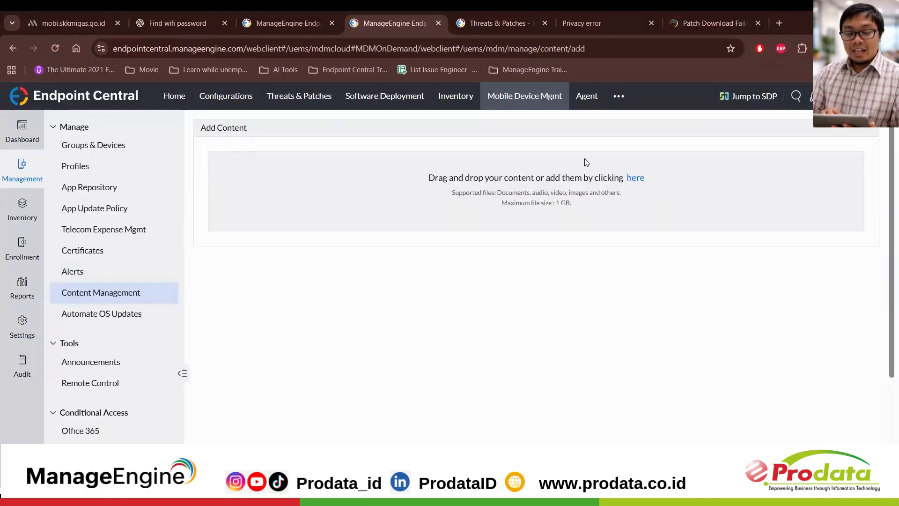
drag(508, 197, 556, 203)
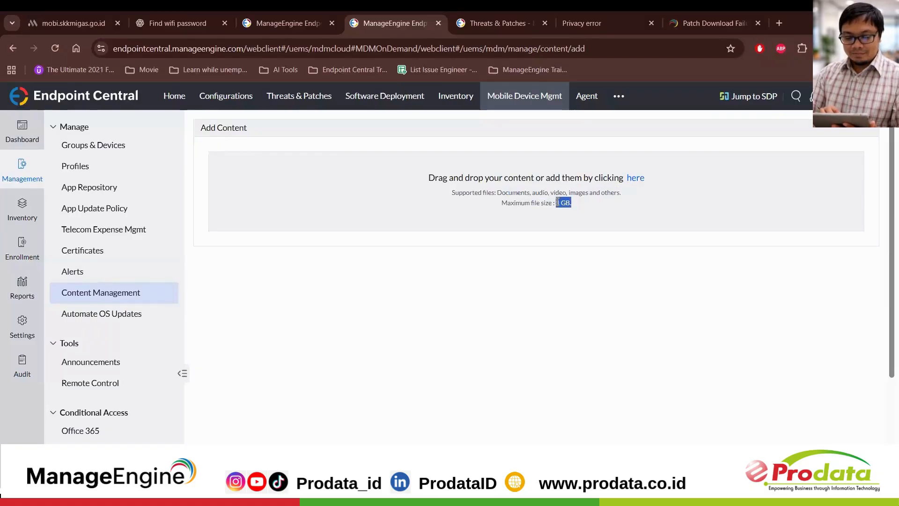
Step: Open a new Android OS update policy under Automate OS Updates, review its deployment schedule settings, and close it without saving
click(154, 318)
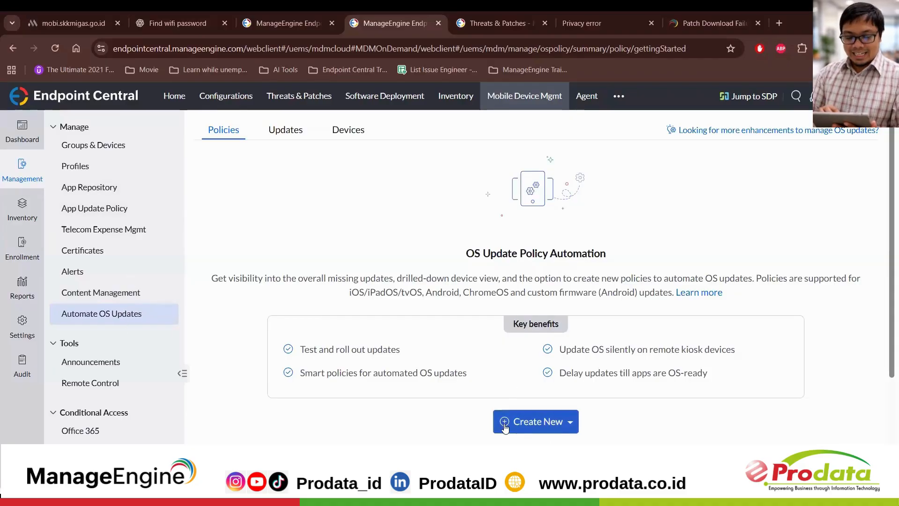
click(553, 428)
click(539, 466)
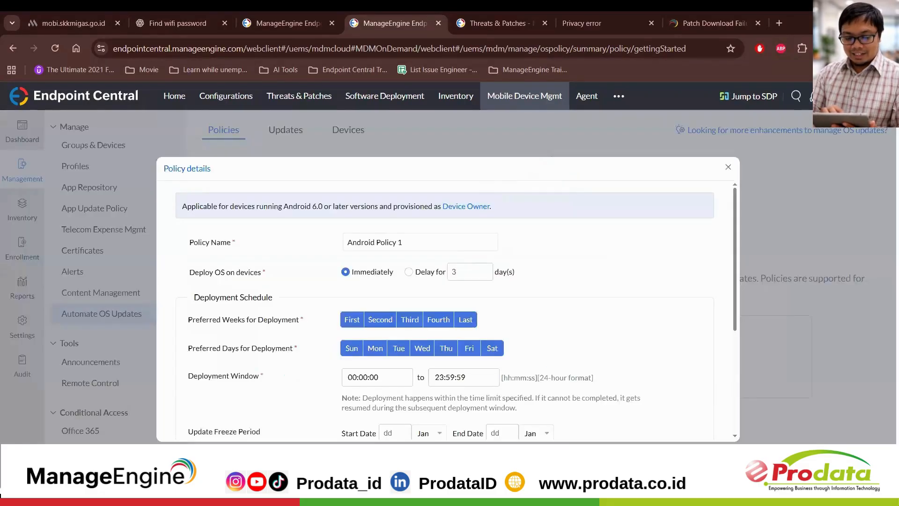
scroll(549, 321, down, 1)
scroll(550, 324, down, 4)
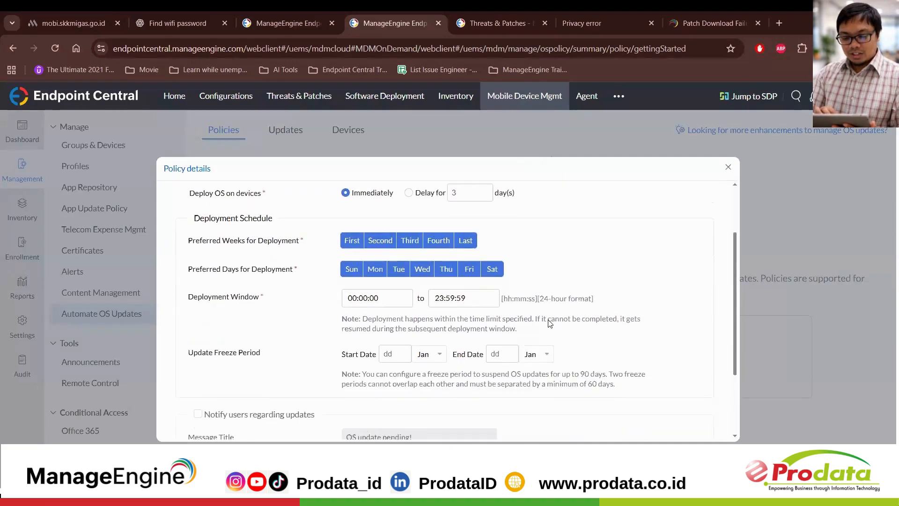
click(732, 163)
Step: View the Announcements list and open a new announcement to look over its message, user acknowledgement and display icon settings
scroll(158, 311, down, 1)
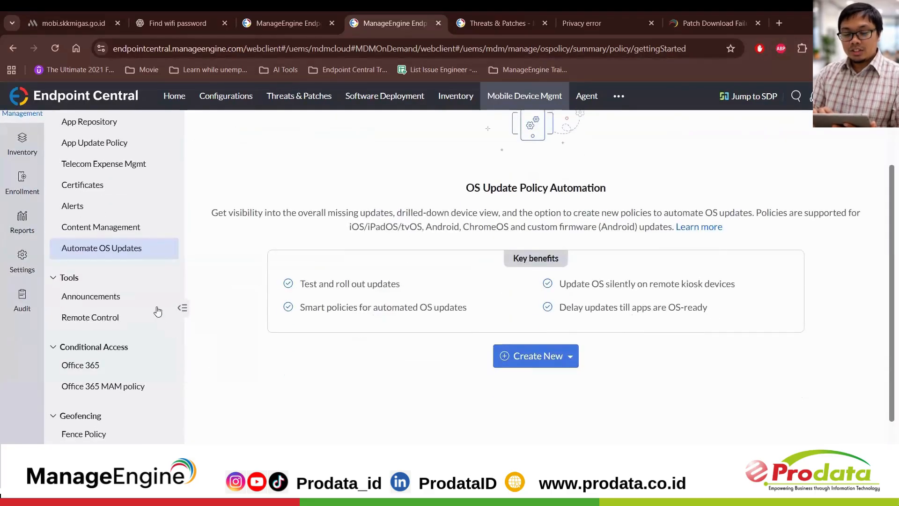
click(136, 295)
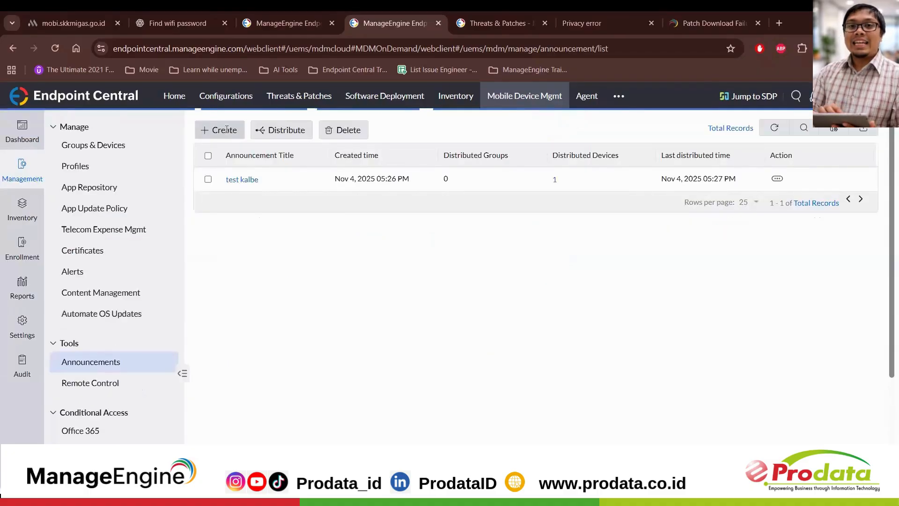
click(226, 129)
scroll(493, 256, down, 2)
scroll(493, 256, up, 2)
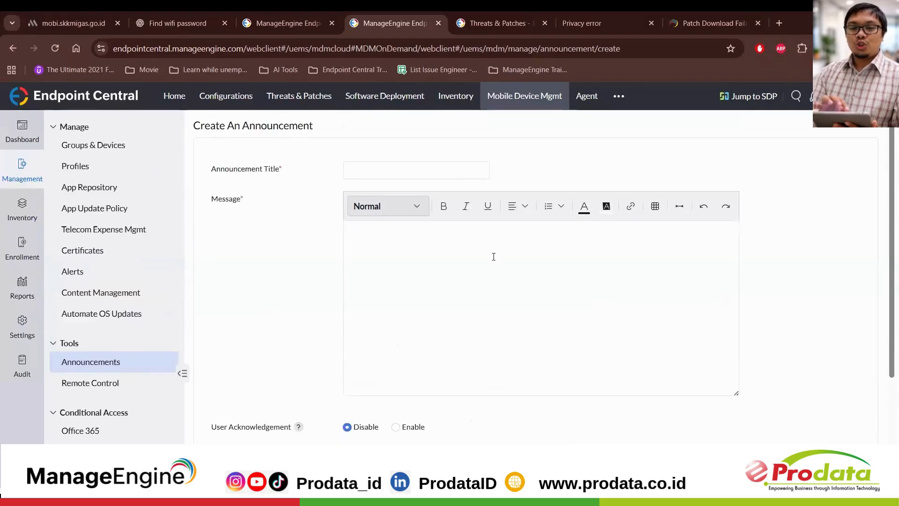
scroll(507, 281, down, 1)
scroll(507, 281, down, 1)
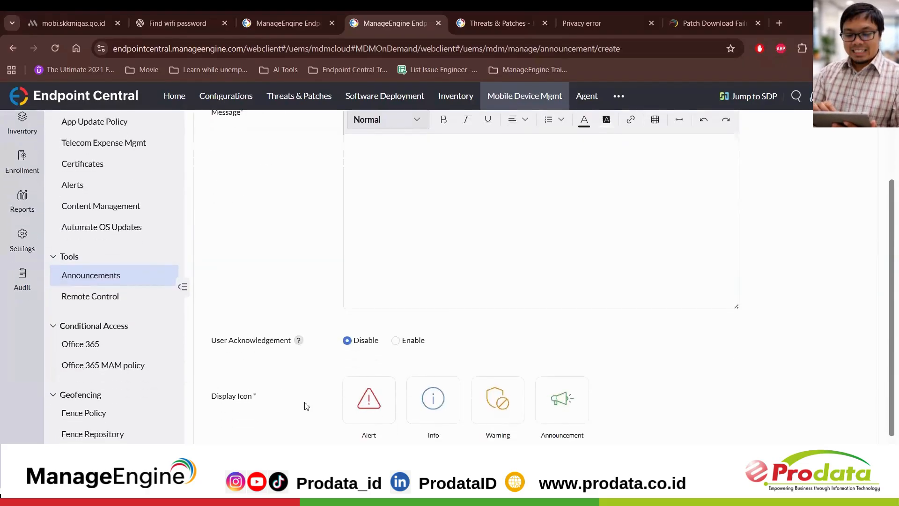
Step: Start a remote control session on the Android device oppo a60 - Prodata
click(162, 300)
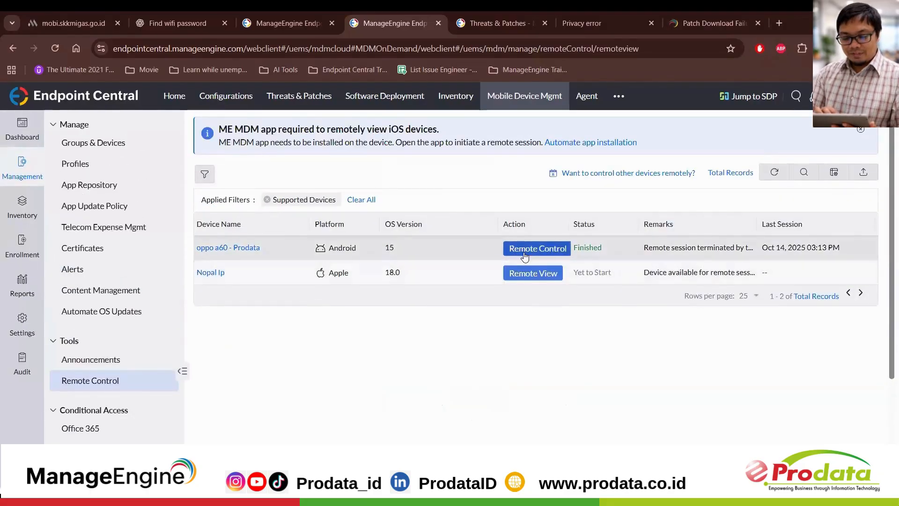
click(525, 249)
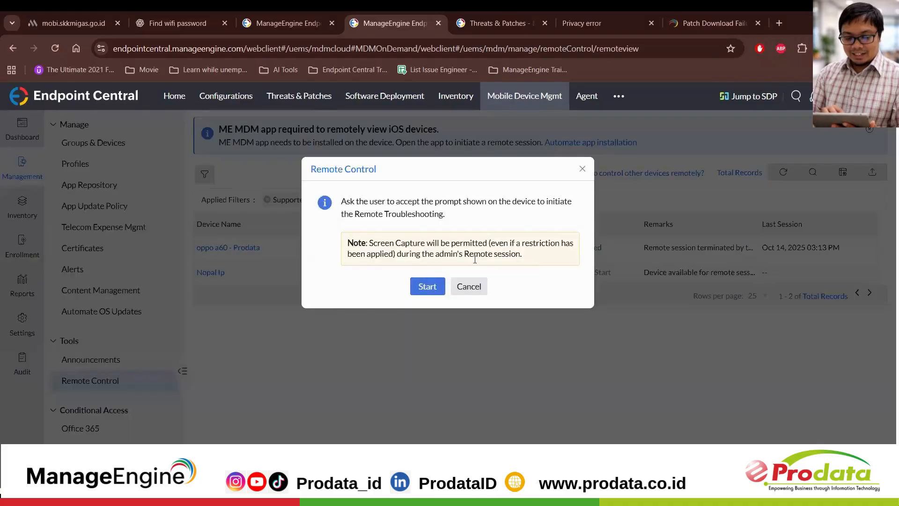
click(428, 286)
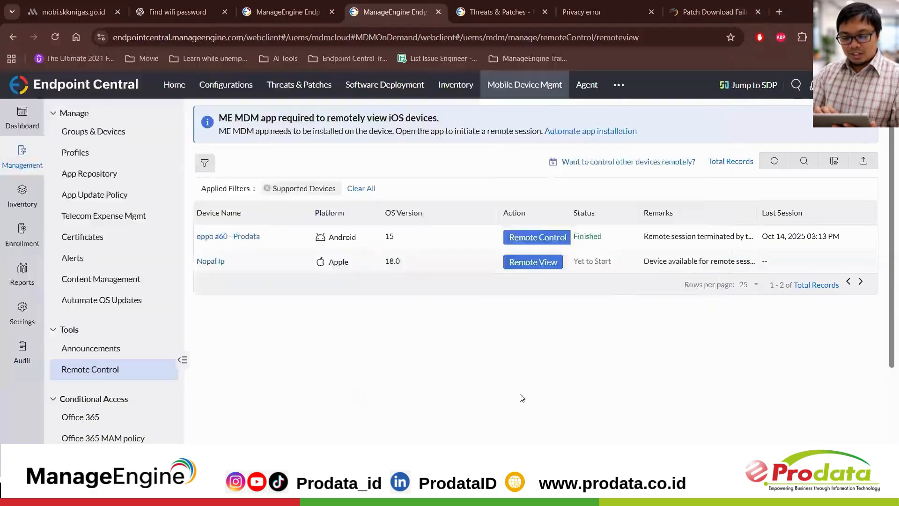
click(537, 248)
click(426, 273)
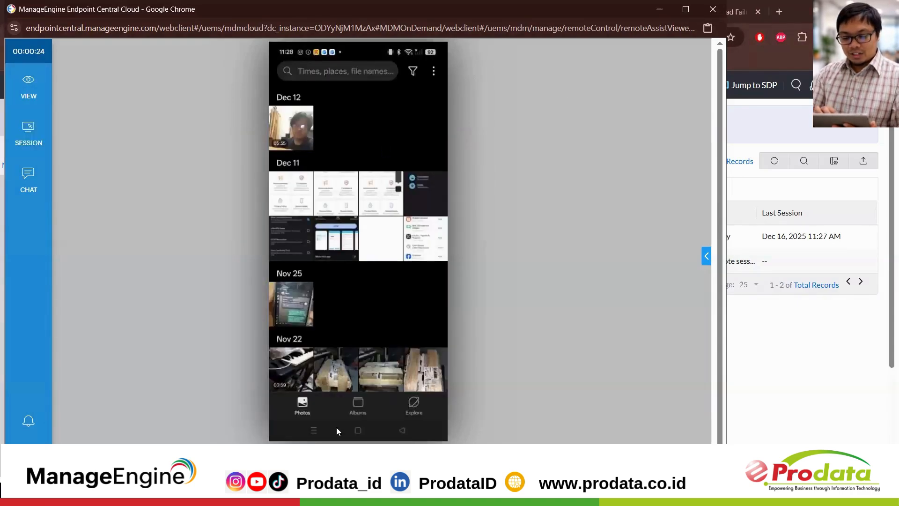
Step: Return the remote phone to its home screen and look over the session viewer's view and session options
click(358, 430)
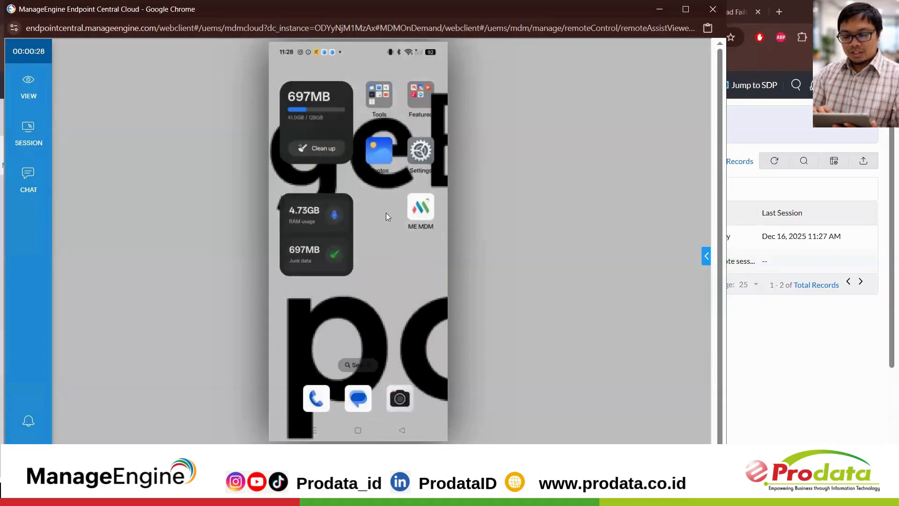
click(28, 71)
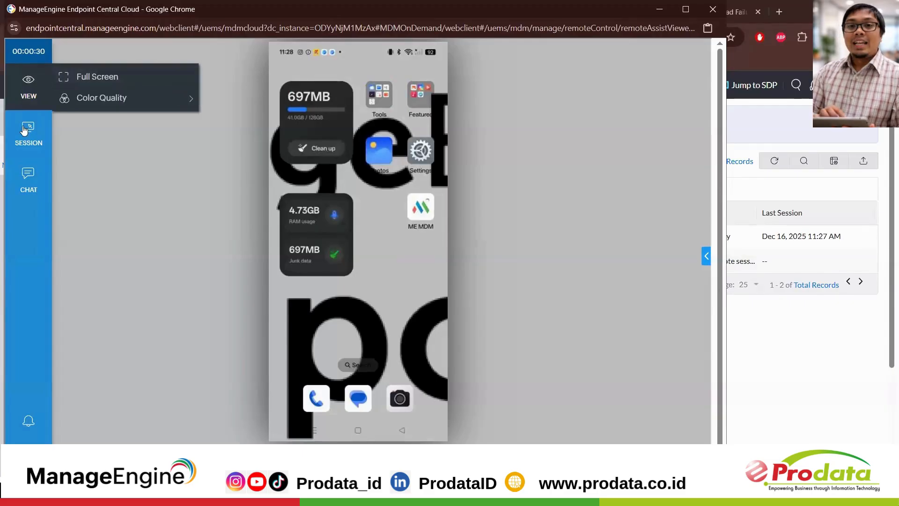
click(45, 126)
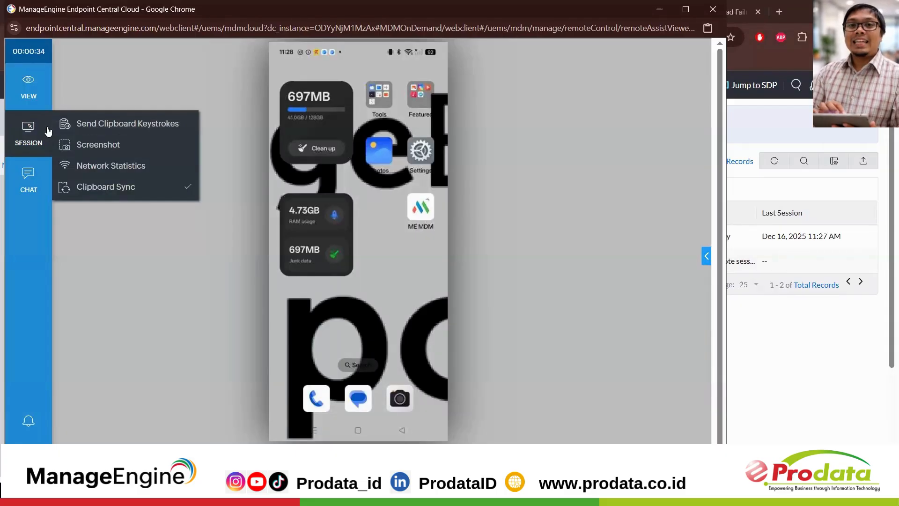
click(50, 128)
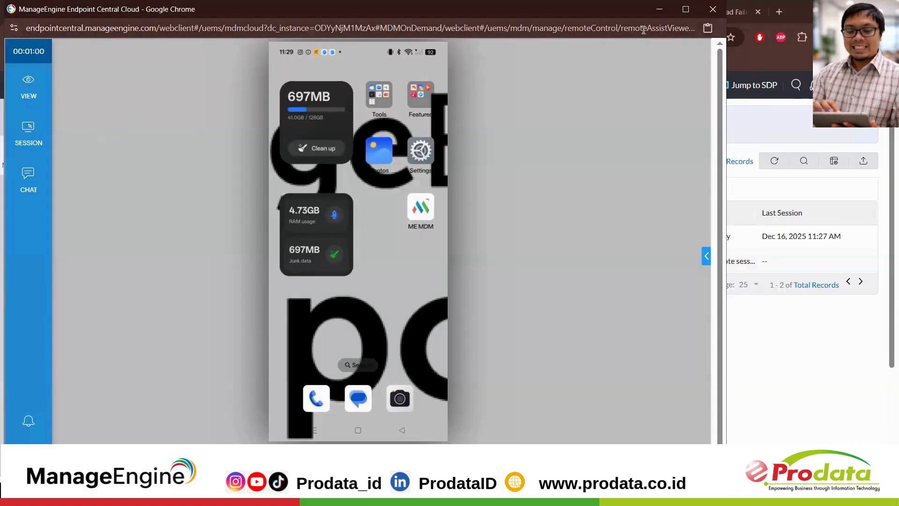
Step: Send the chat message "test" to the remote device and minimize the session window
click(25, 177)
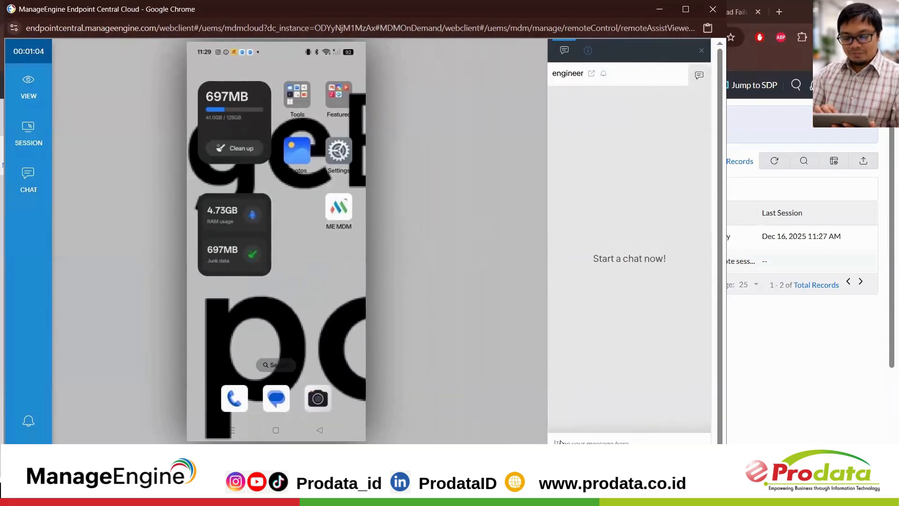
text(test)
key(Return)
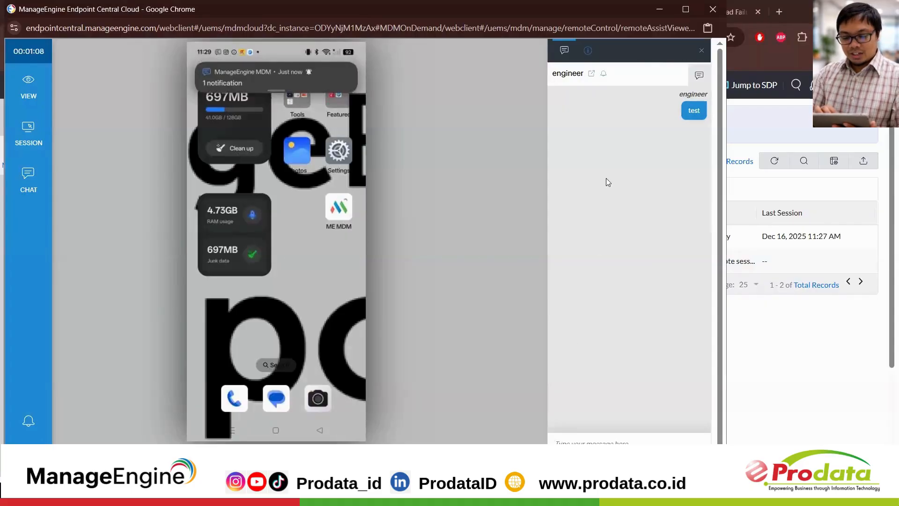
click(659, 9)
Step: Open a new geofence policy under Fence Policy and view its non-compliance criteria and action settings
scroll(112, 377, down, 3)
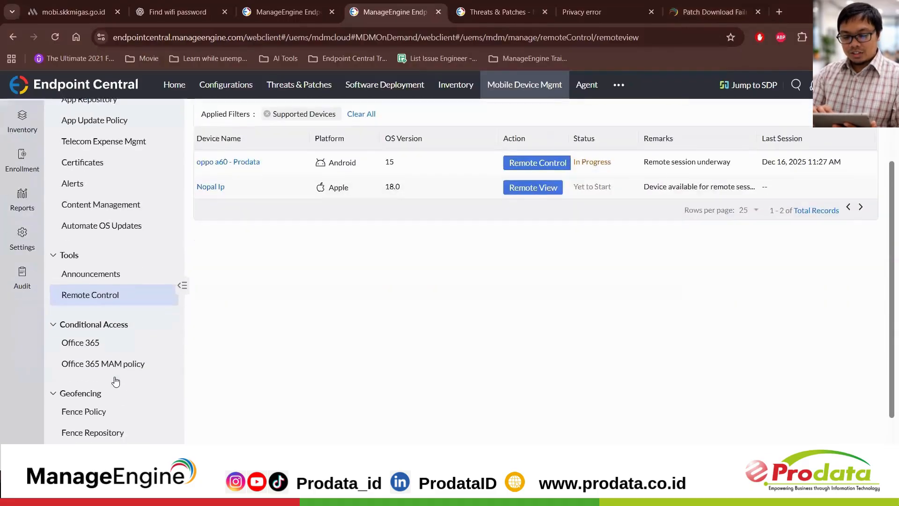
click(104, 363)
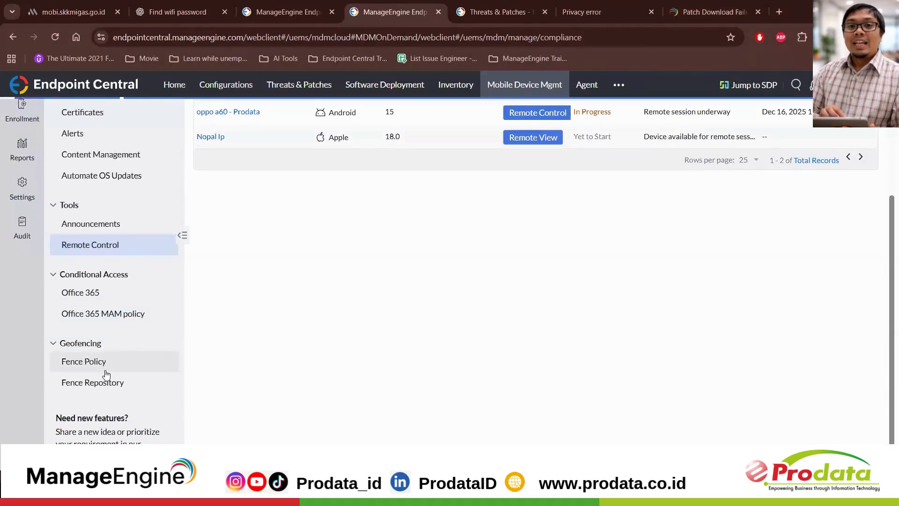
scroll(556, 266, up, 1)
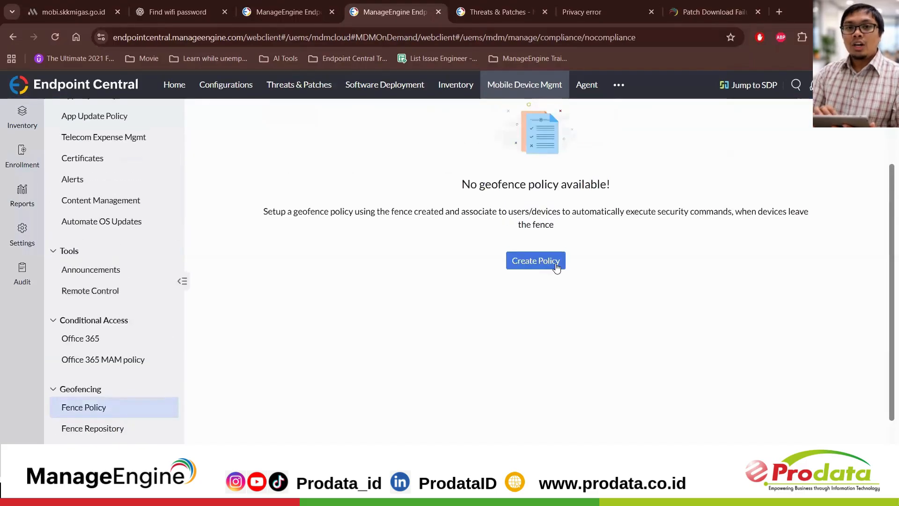
click(556, 265)
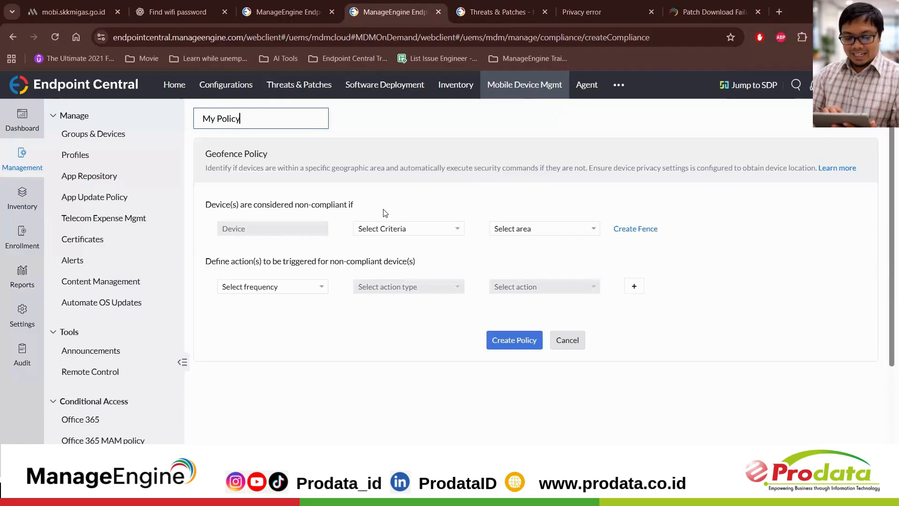
scroll(418, 263, down, 2)
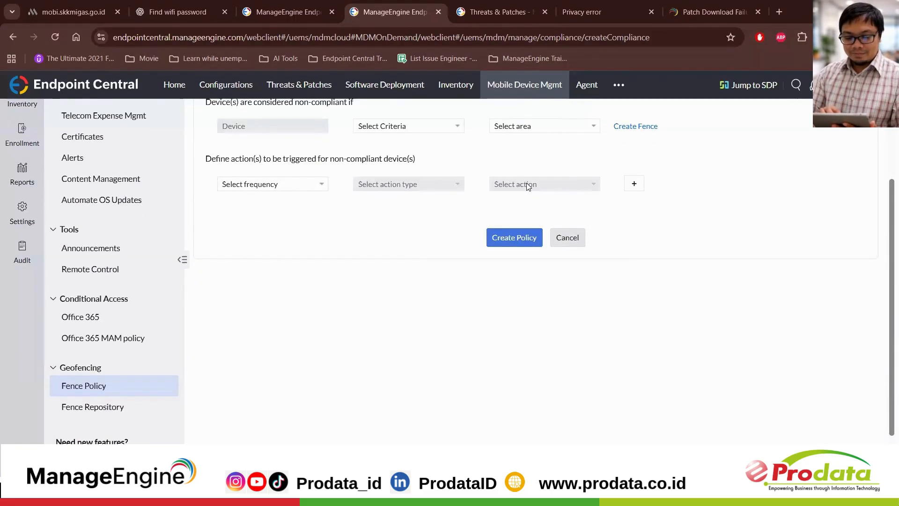
Step: Open My Fence from the Fence Repository for modification and set its fence radius to 100 m
click(78, 412)
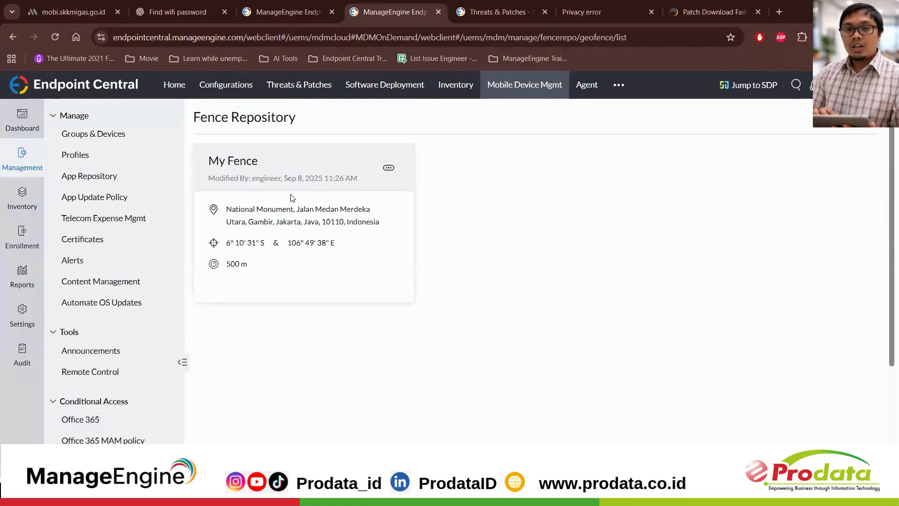
click(389, 169)
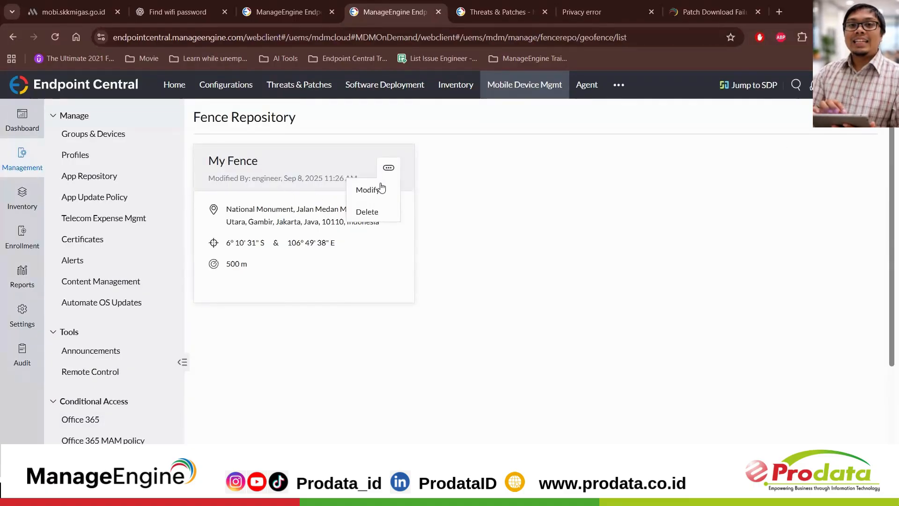
click(381, 186)
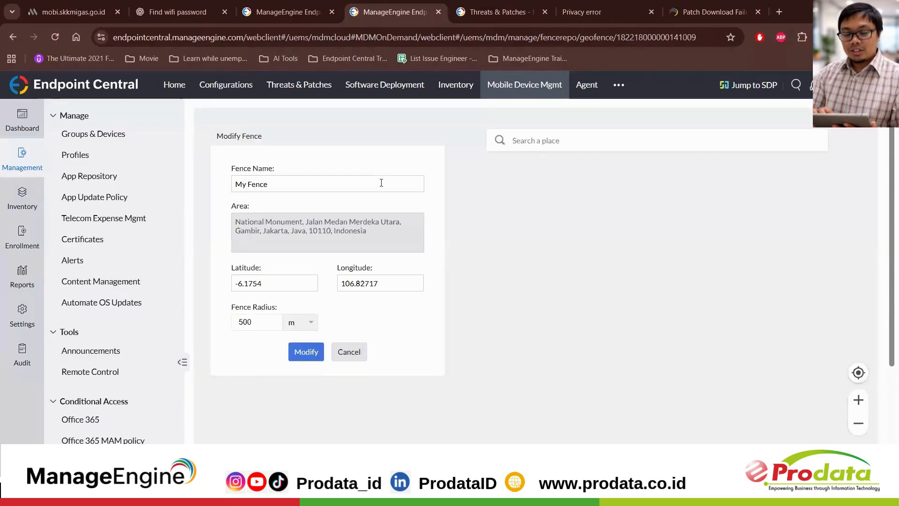
click(628, 139)
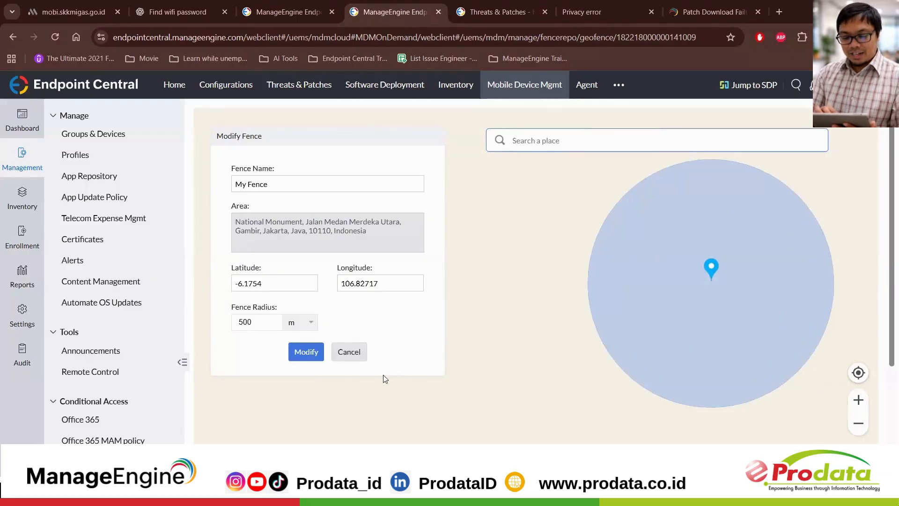
click(259, 321)
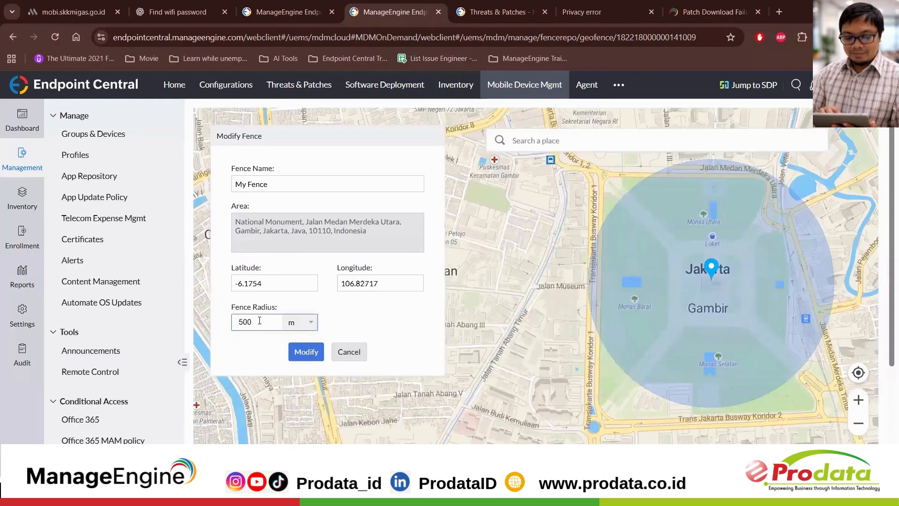
key(BackSpace)
key(BackSpace)
key(BackSpace)
text(100)
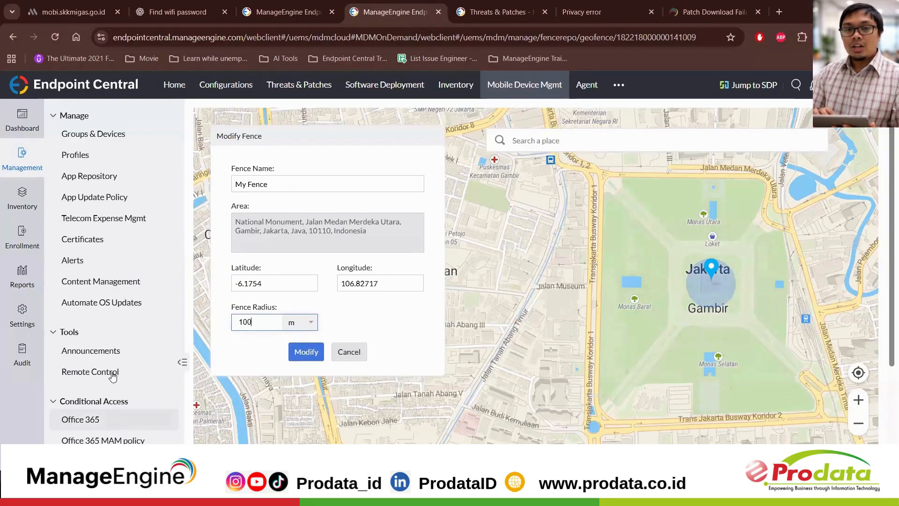
Step: Start a geofence policy that treats devices not within My Fence as non-compliant and triggers its action immediately
scroll(112, 358, down, 3)
click(104, 399)
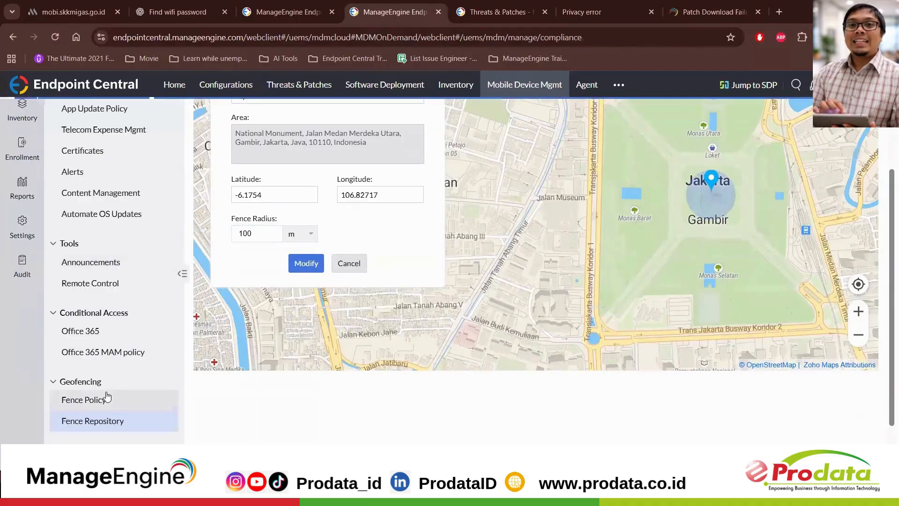
click(518, 253)
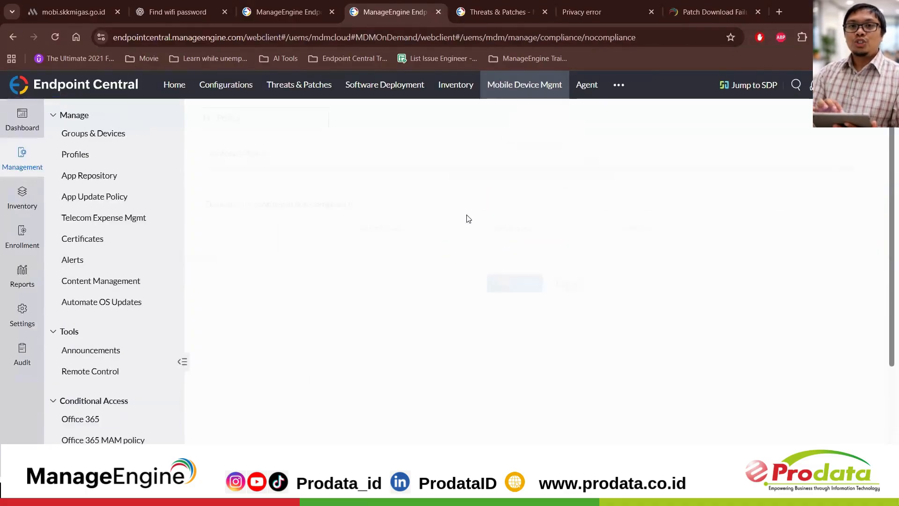
click(406, 229)
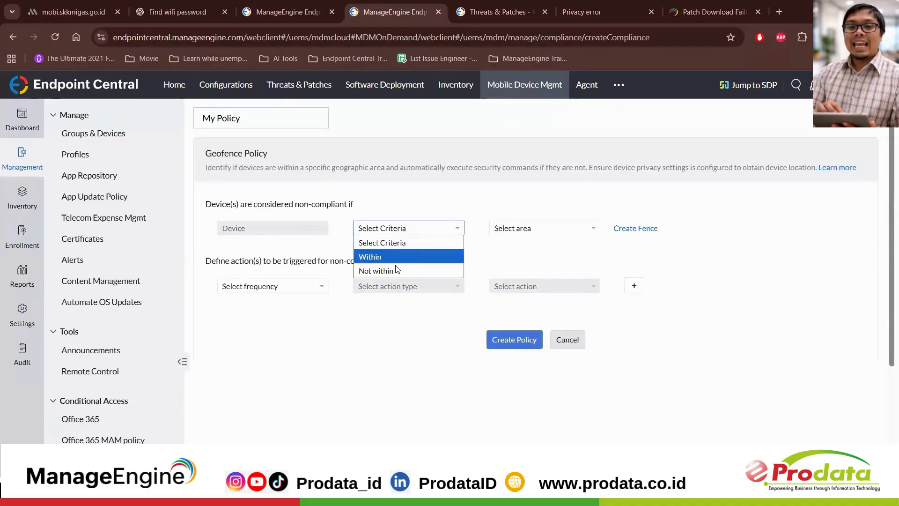
click(397, 270)
click(528, 233)
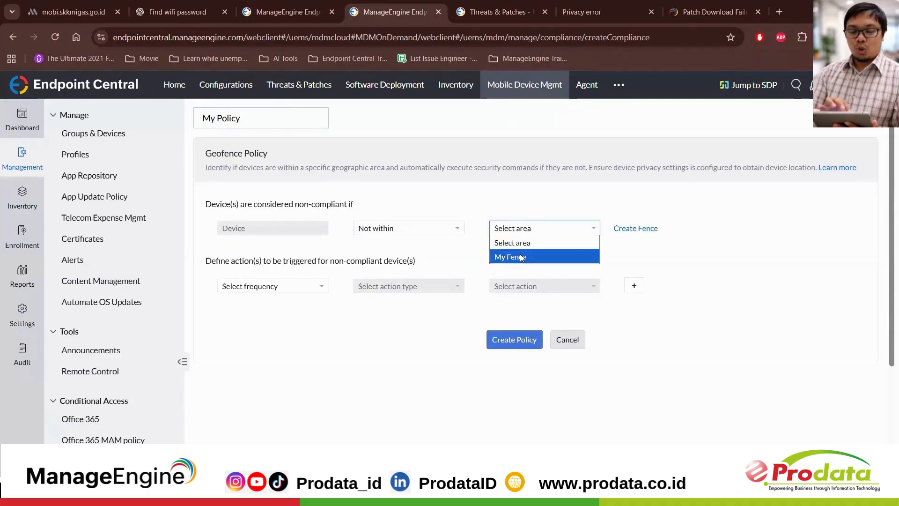
click(520, 254)
click(292, 290)
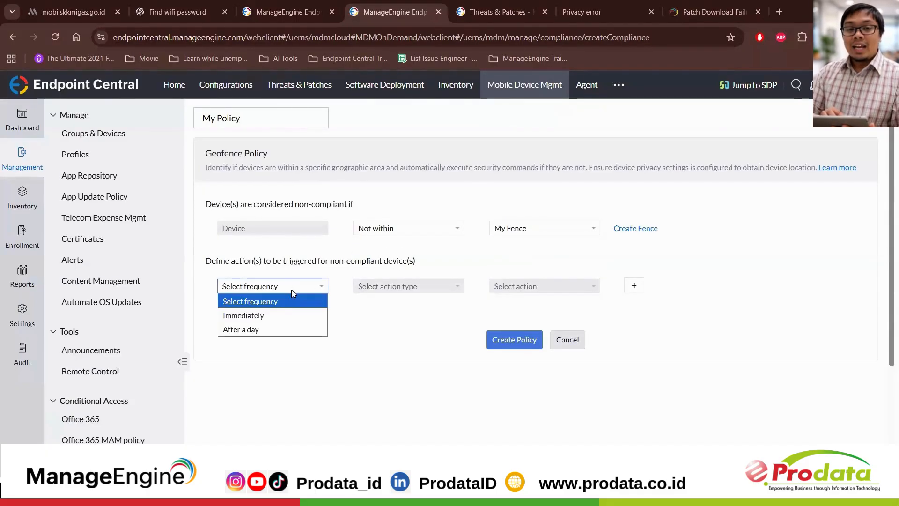
click(278, 314)
Step: Set the non-compliance action to Notify with Send email to admin, review the message preview and close it unsaved
click(412, 288)
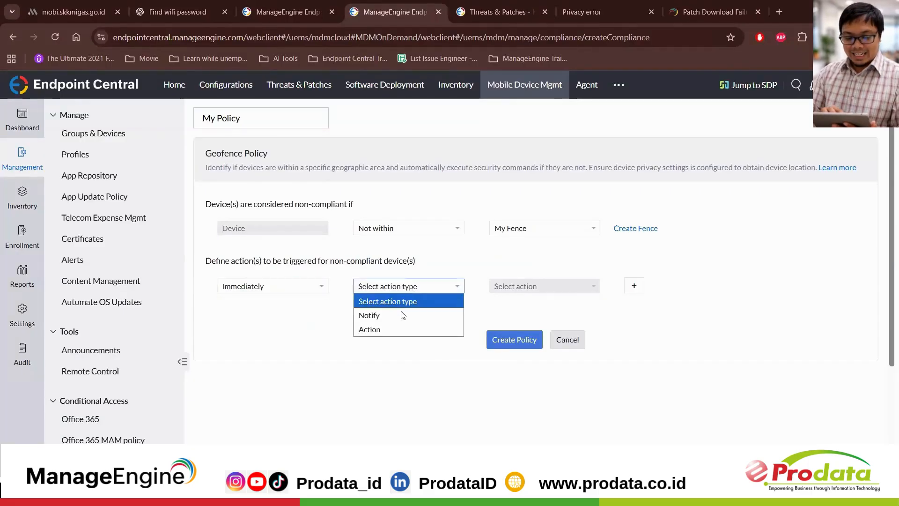
click(406, 315)
click(525, 287)
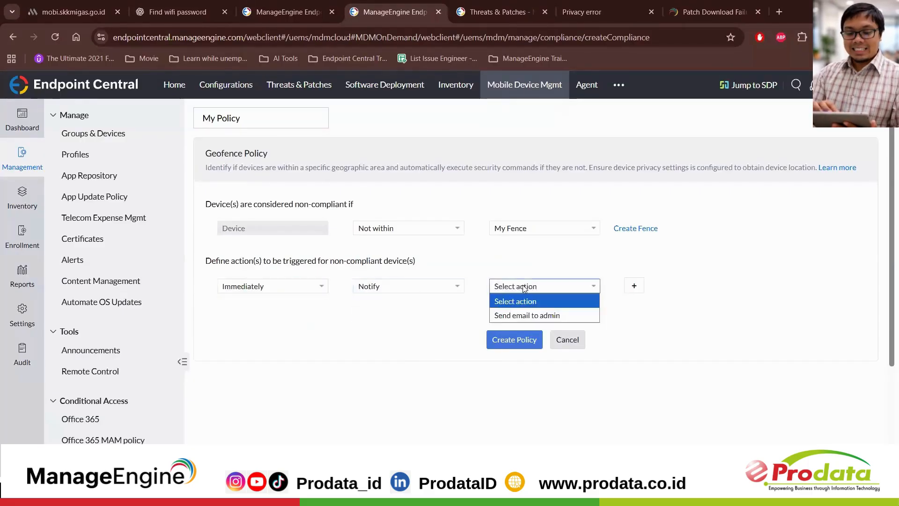
click(523, 315)
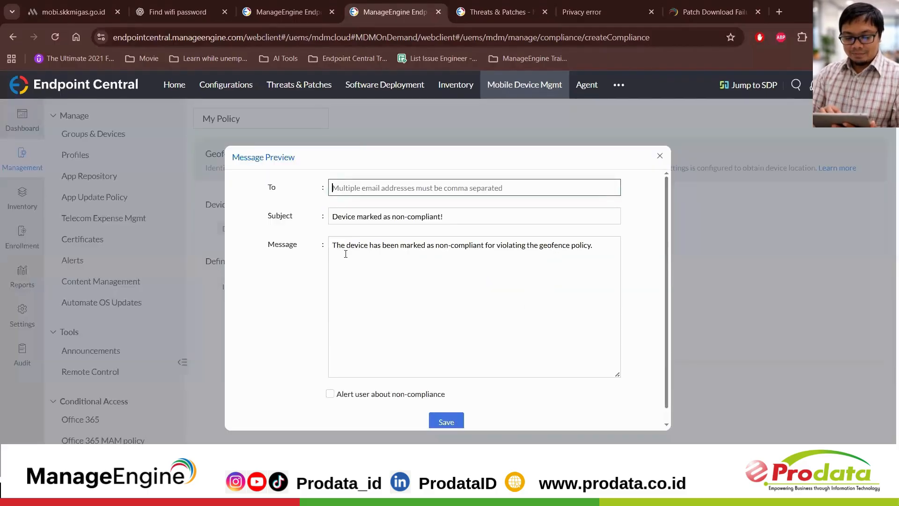
drag(334, 251, 565, 271)
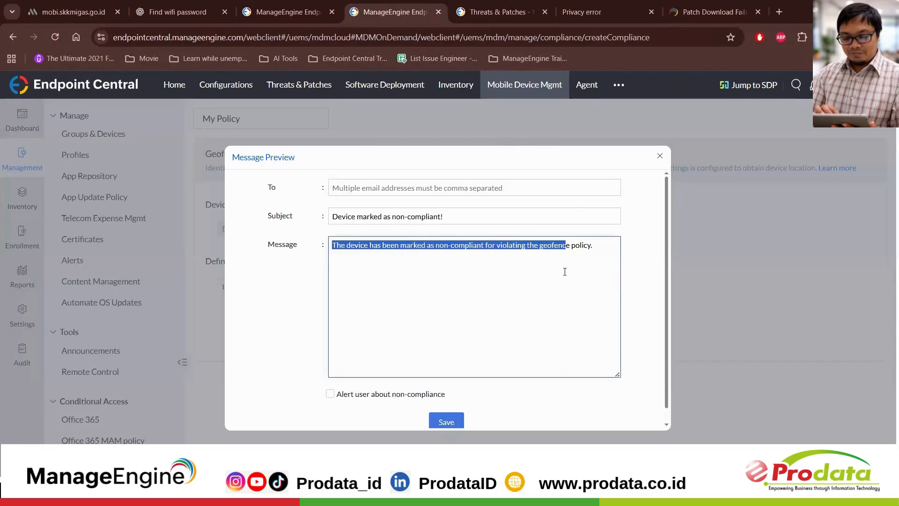
click(660, 157)
Step: Change the non-compliance action to Lost Mode, review the Lost Mode message form and close it
click(403, 291)
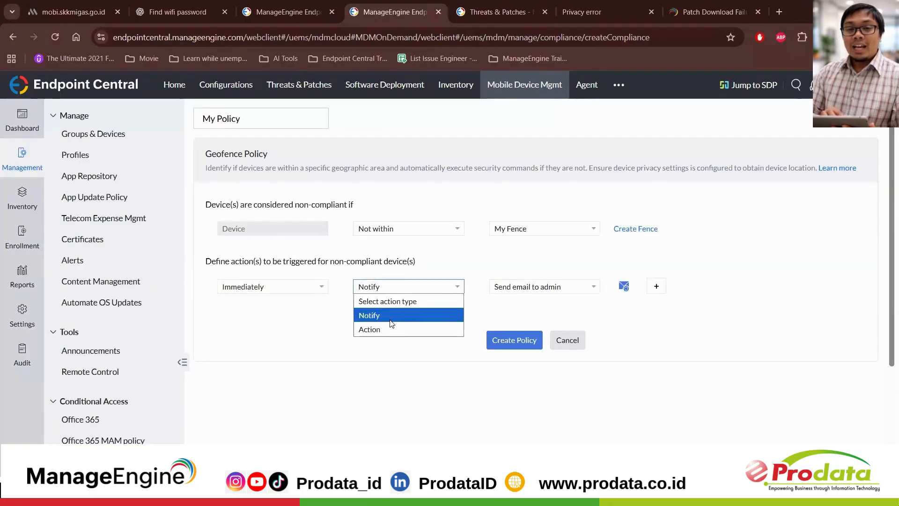
click(389, 328)
click(515, 293)
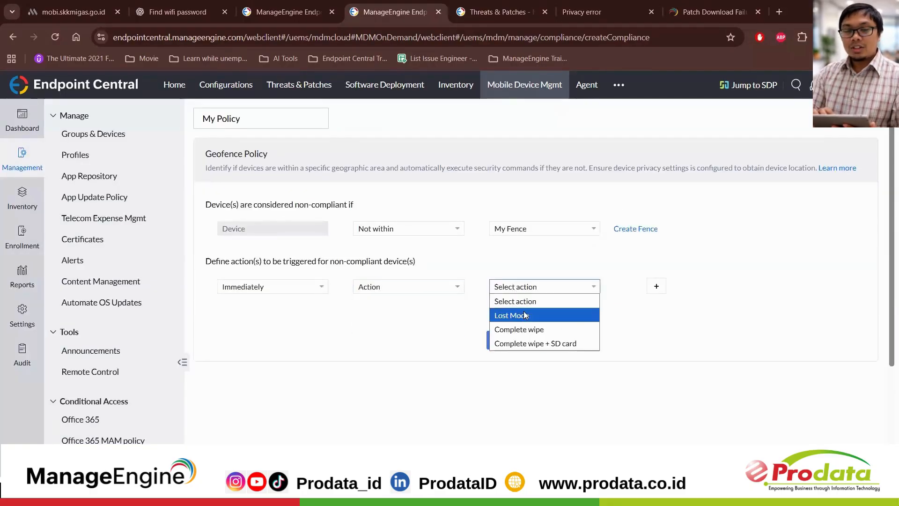
click(525, 314)
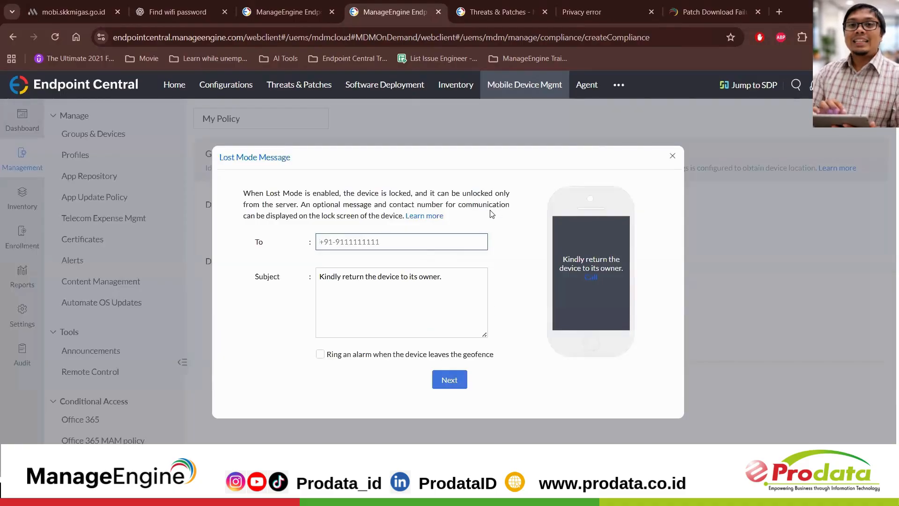
click(673, 157)
Step: Open the oppo a60 - Prodata device from Groups & Devices and view the management actions available for it
scroll(104, 306, down, 4)
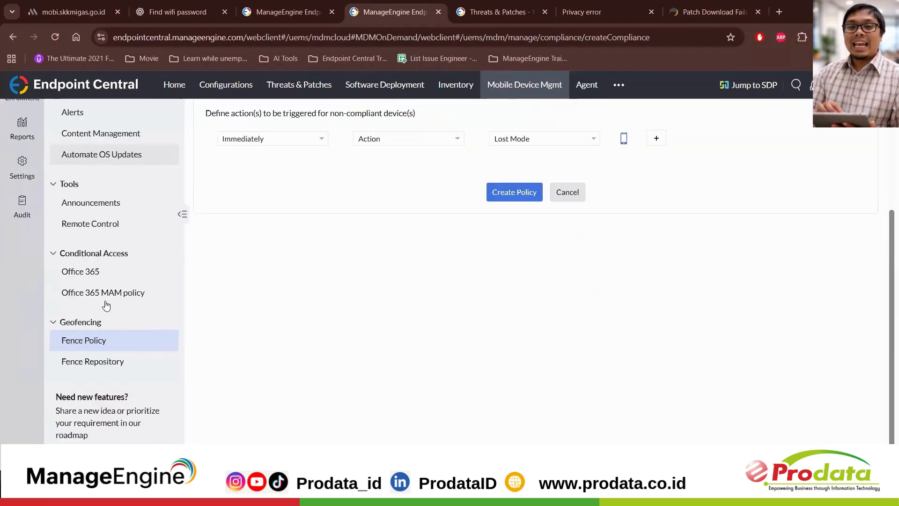
scroll(107, 305, up, 3)
scroll(107, 305, up, 1)
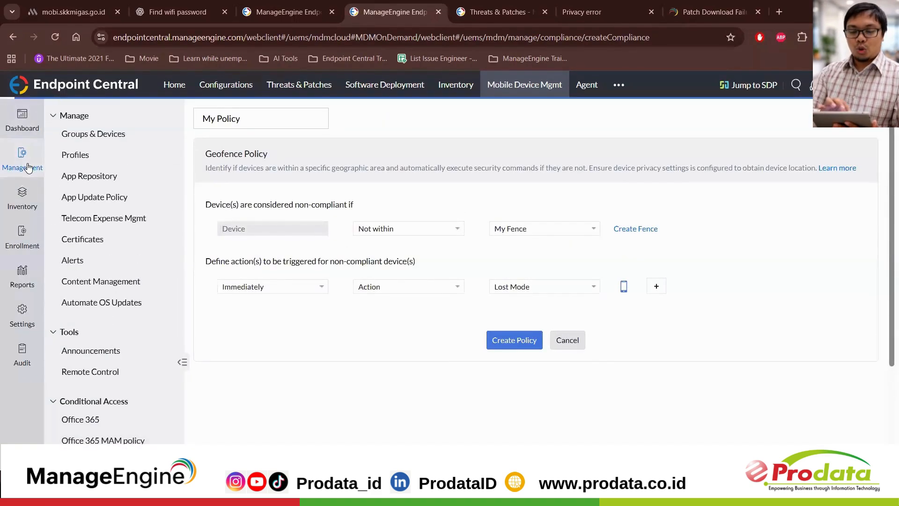
click(28, 168)
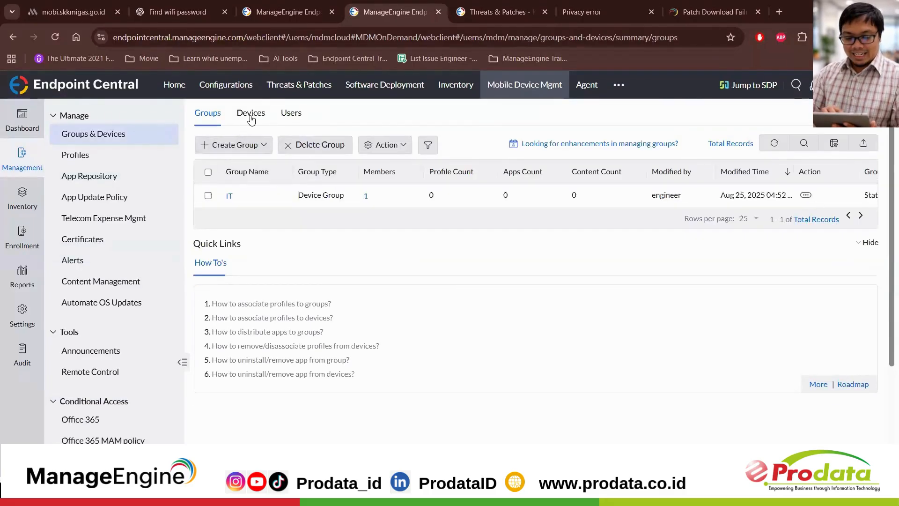
click(251, 114)
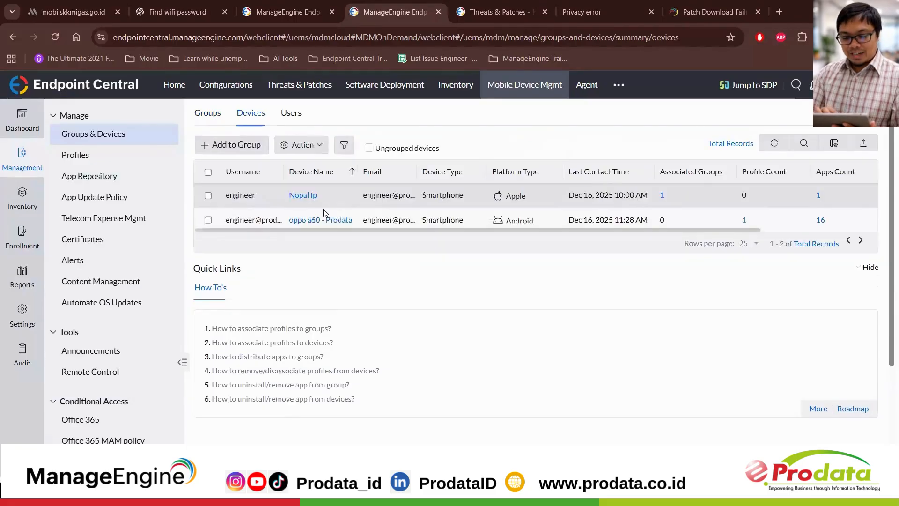
click(316, 221)
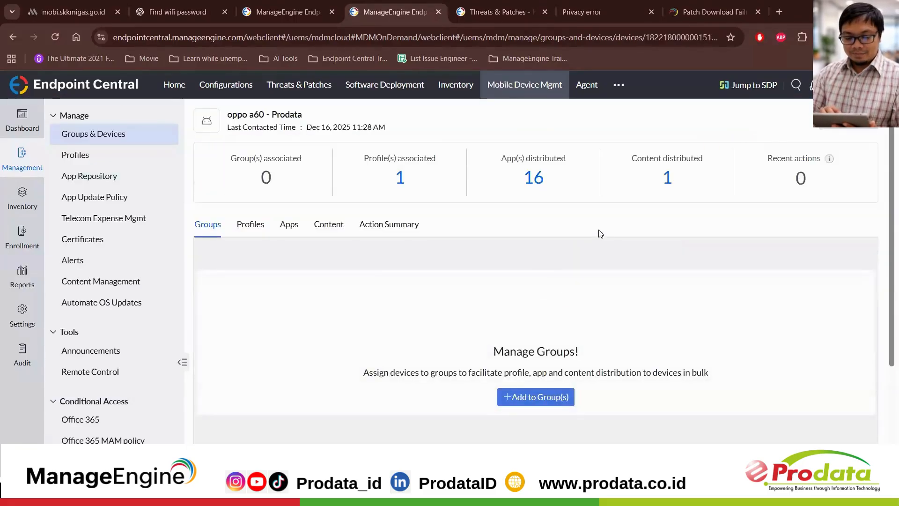
click(856, 125)
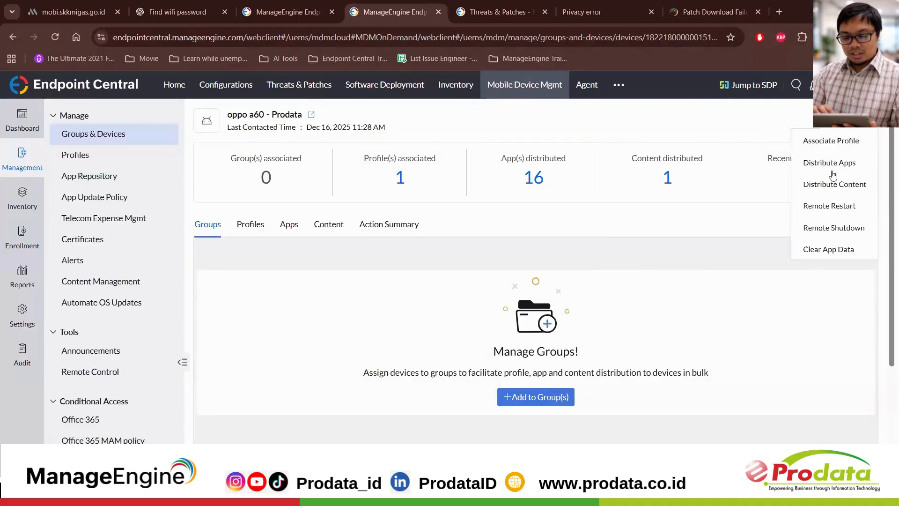
Step: Open the oppo a60 - Prodata device in the inventory and look through its list of remote actions
click(4, 208)
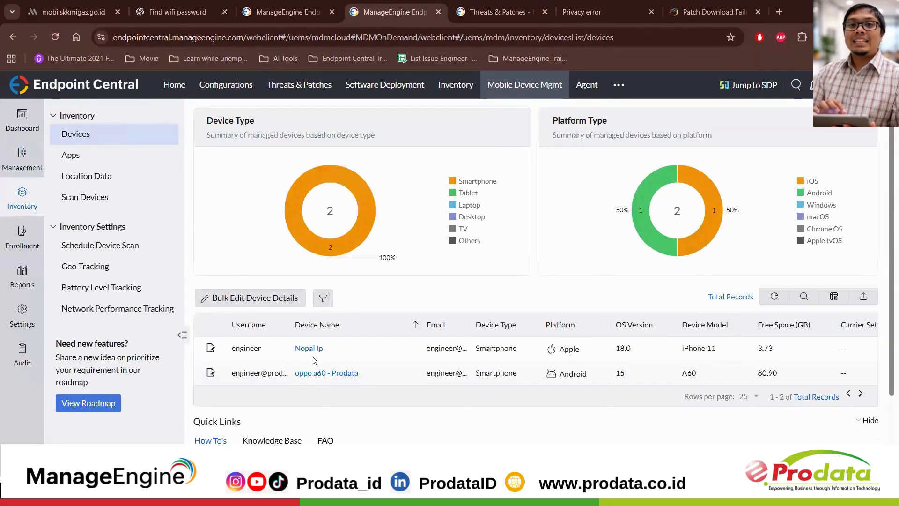
click(312, 373)
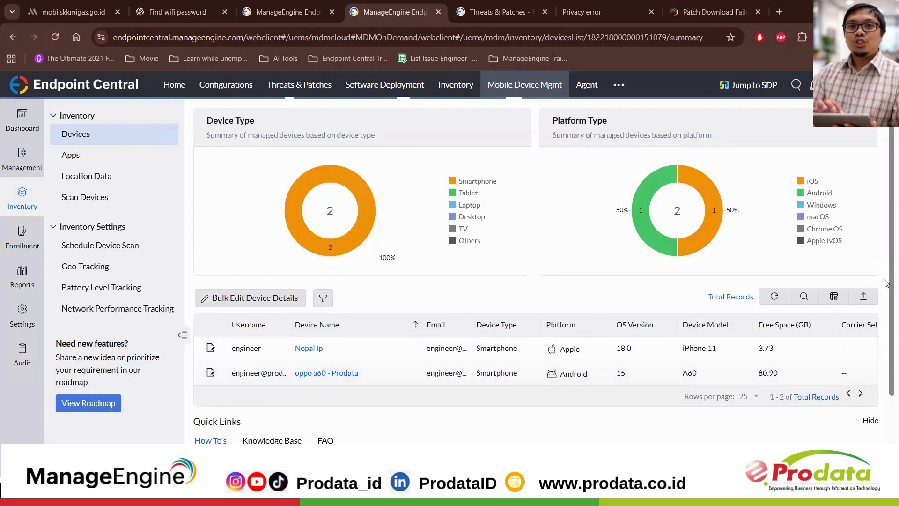
click(864, 234)
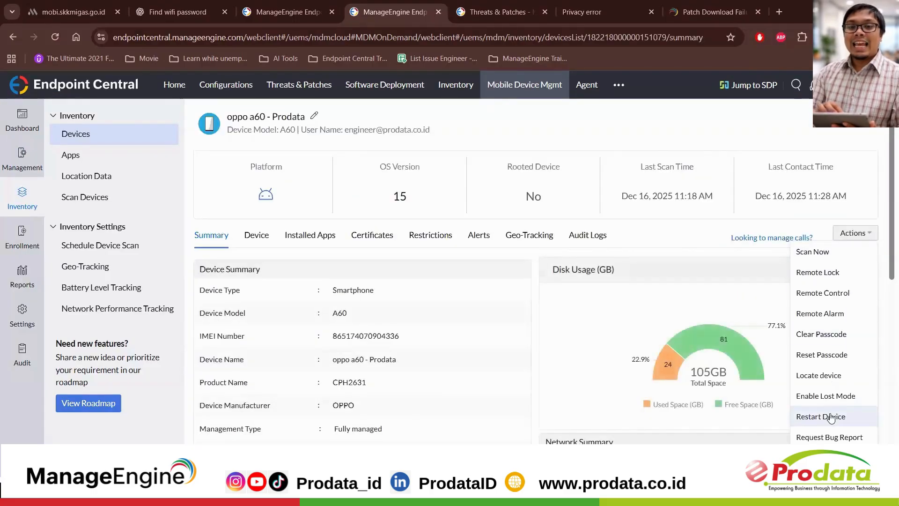
scroll(831, 418, down, 2)
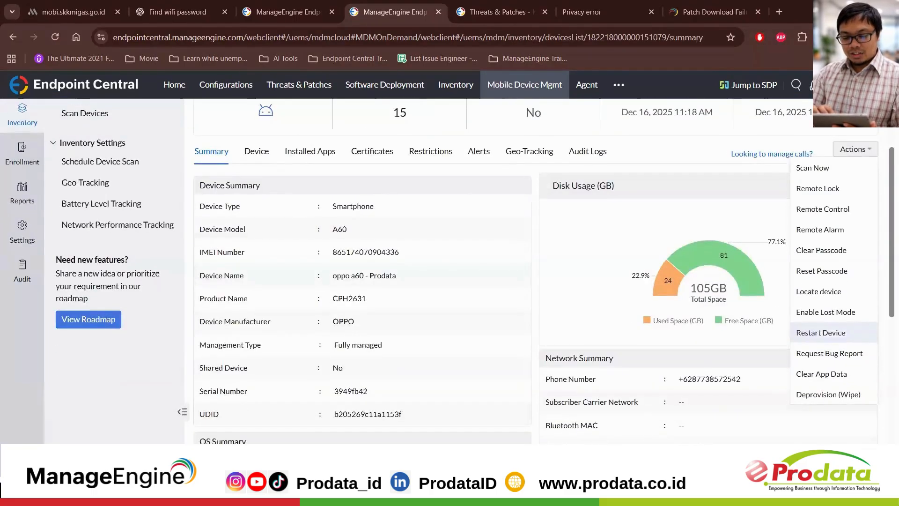
Step: View the Corporate Wipe and Complete Wipe options for deprovisioning the device, then close the dialog without wiping
click(813, 395)
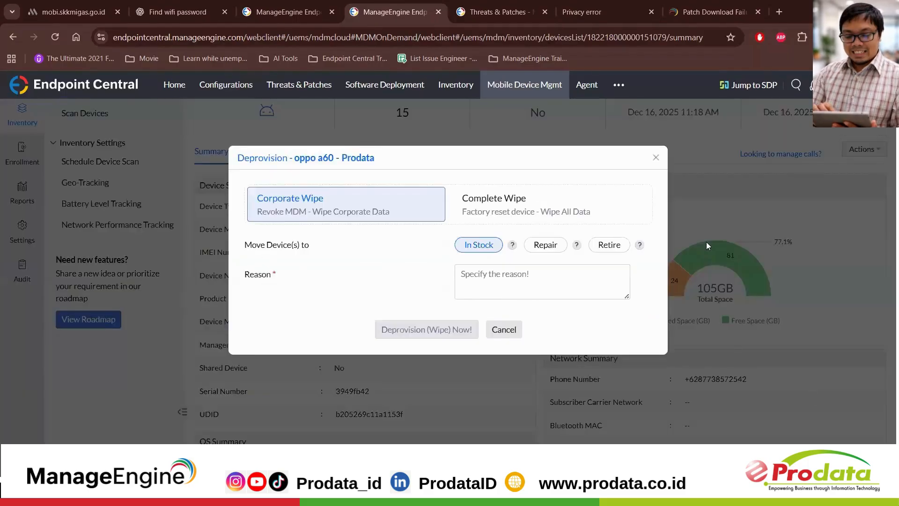
click(529, 202)
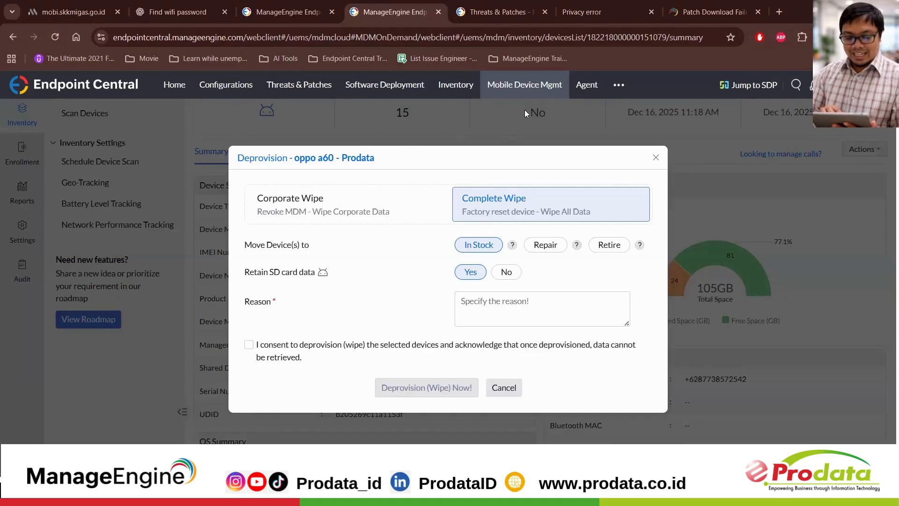
click(655, 158)
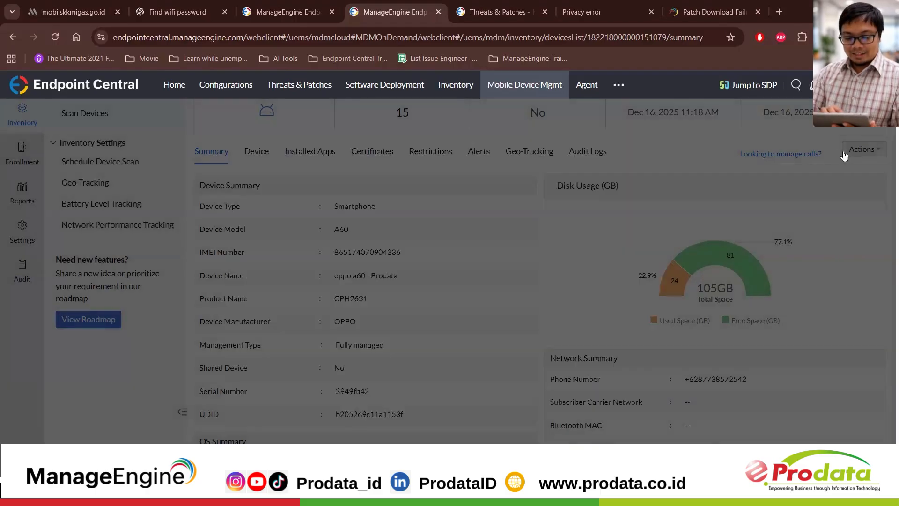
click(854, 150)
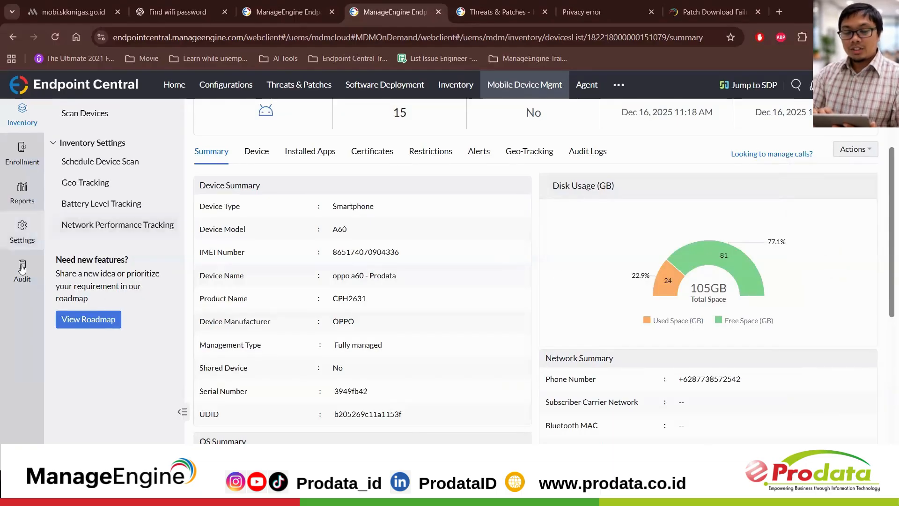
Step: View the predefined mobile device reports, open the App Installation summary and return to the report list
scroll(19, 323, up, 2)
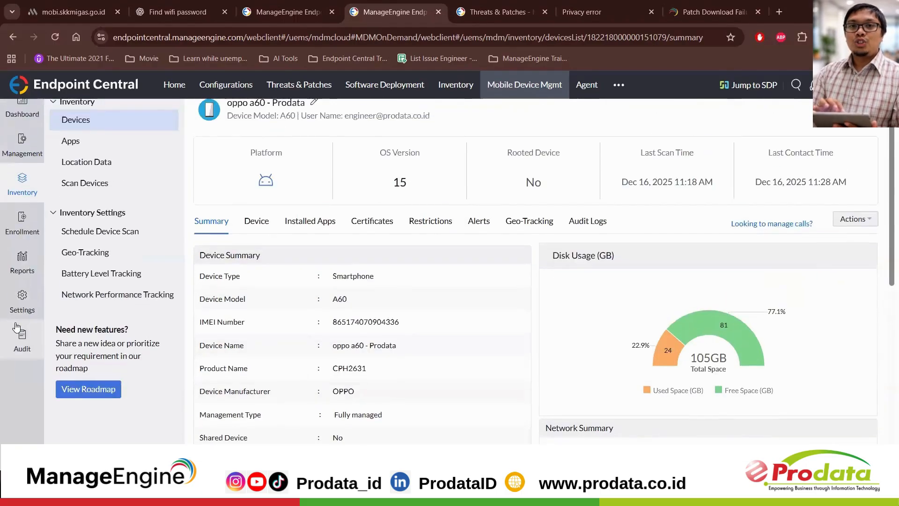
click(28, 270)
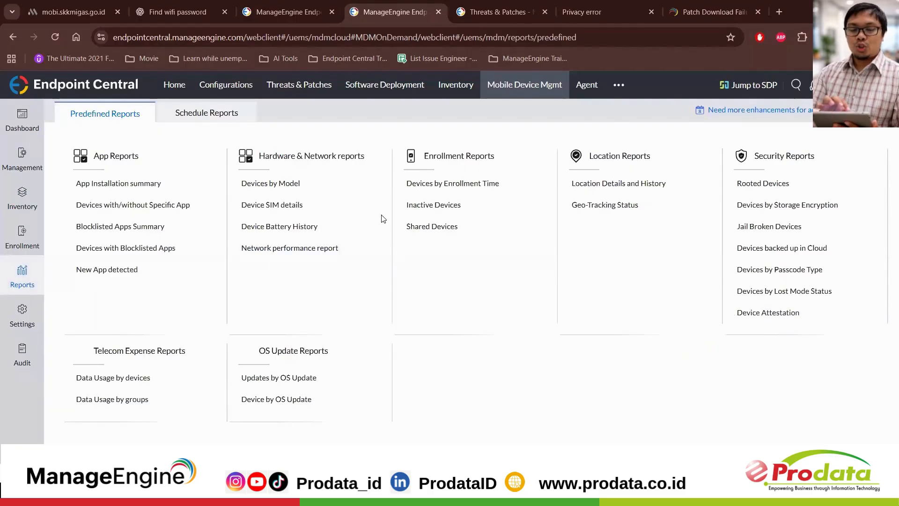
click(137, 186)
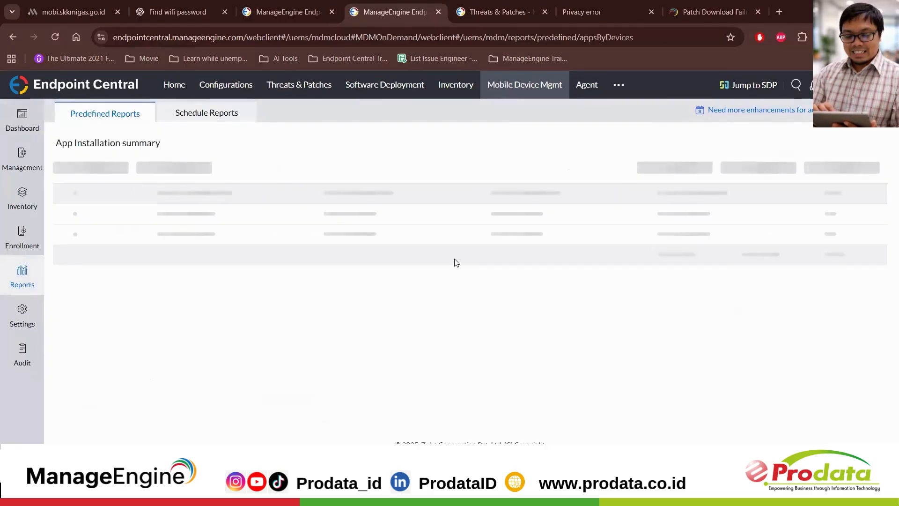
click(11, 288)
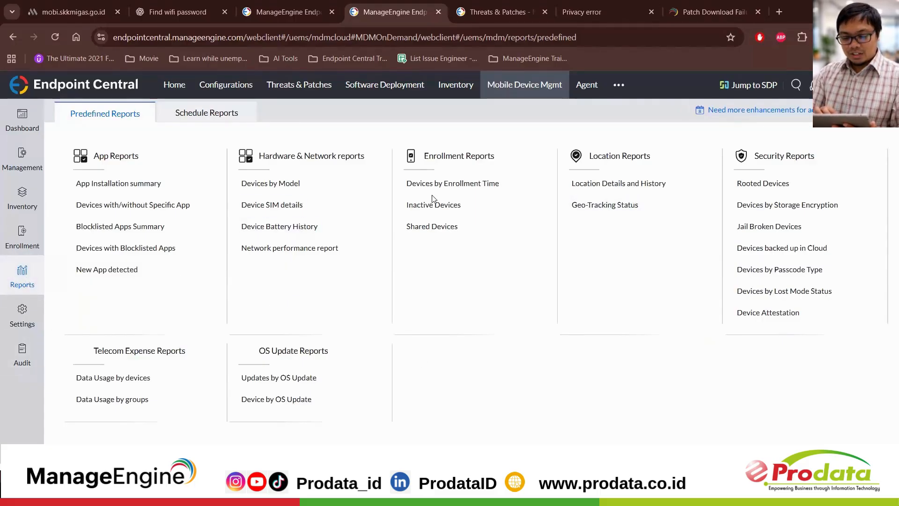
Step: Open a new scheduled report form and look through the reports available for scheduling
click(206, 114)
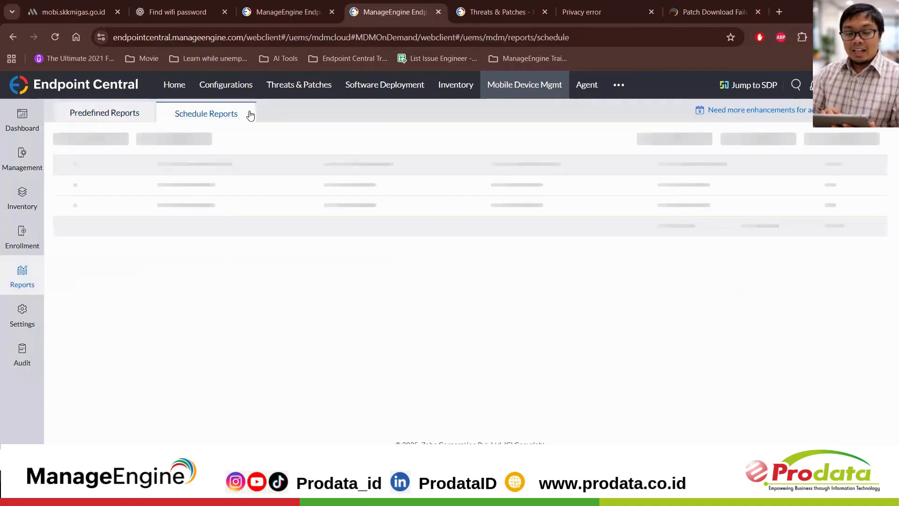
click(121, 139)
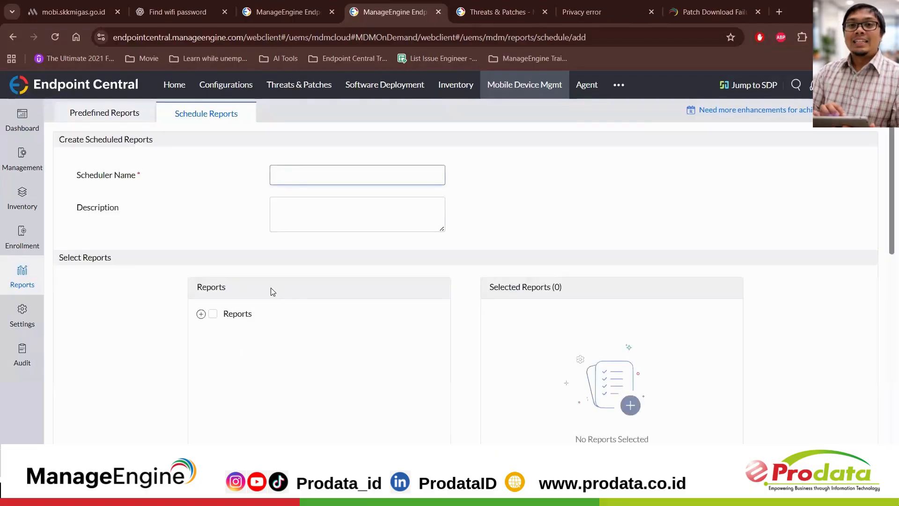
click(201, 315)
scroll(274, 356, down, 10)
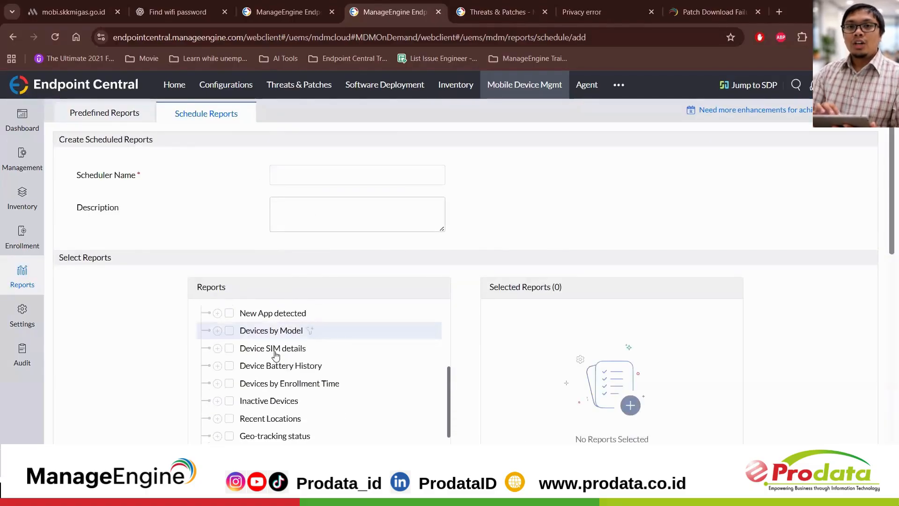
scroll(241, 141, down, 2)
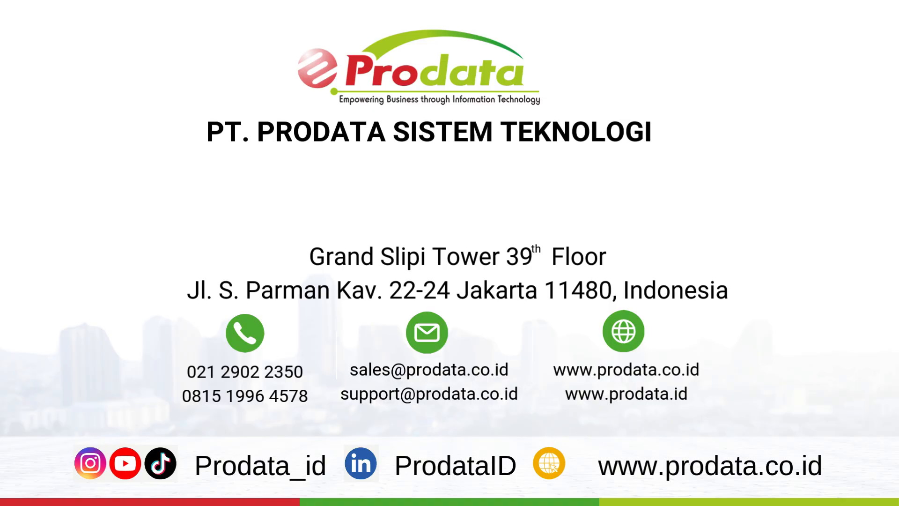